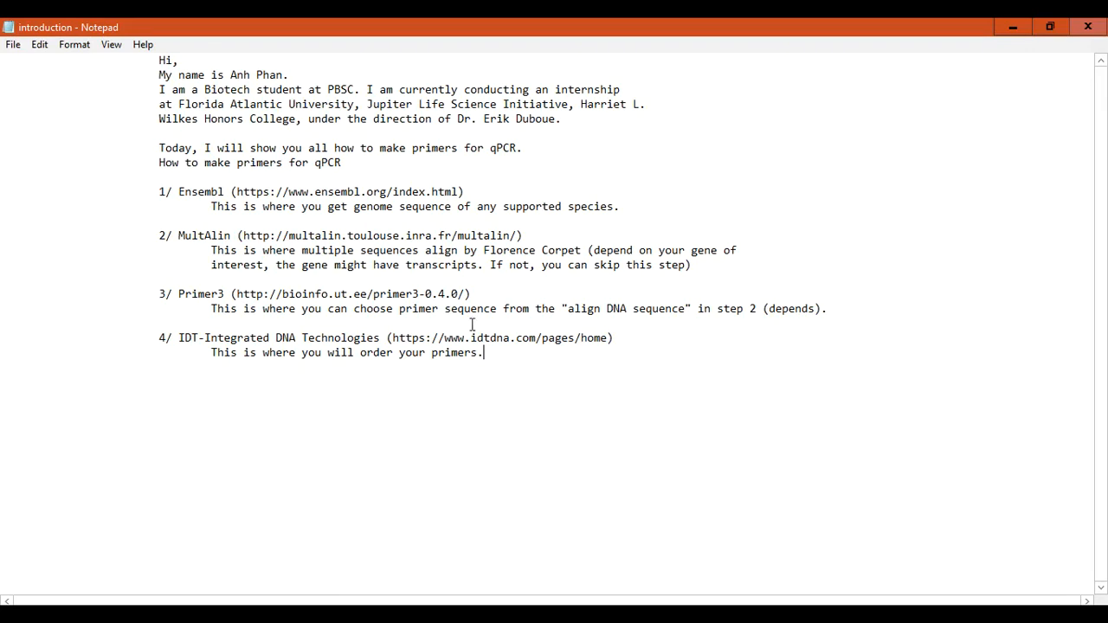
# Review the four resources listed in the notes: Ensembl, MultAlin, Primer3 and IDT-Integrated DNA Technologies
pyautogui.moveTo(494, 352); pyautogui.dragTo(226, 191)
pyautogui.click(222, 221)
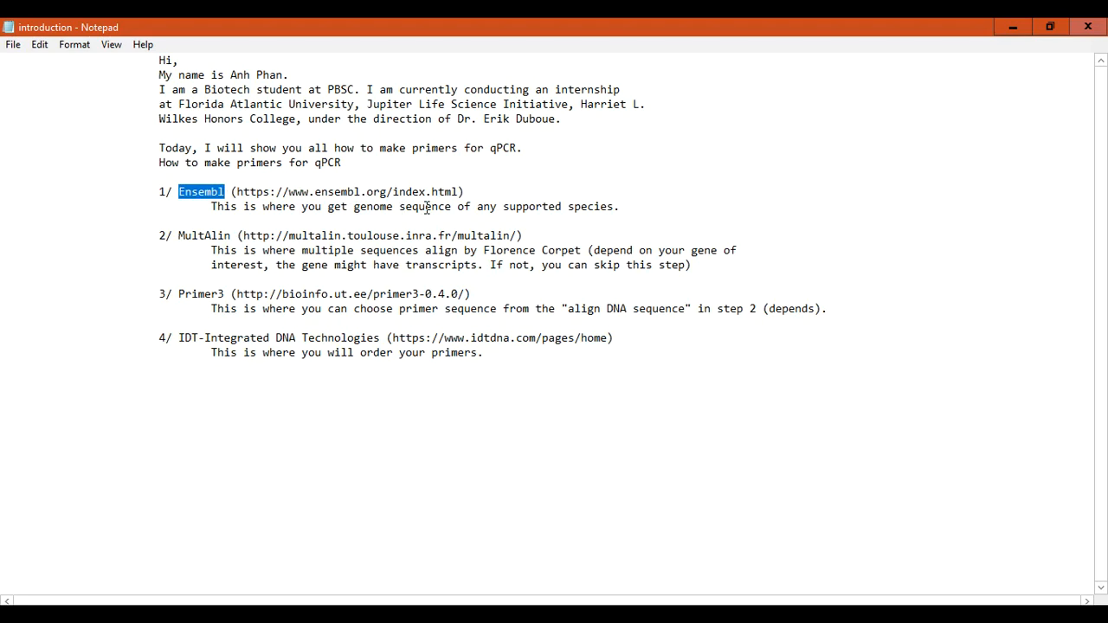
pyautogui.moveTo(178, 236); pyautogui.dragTo(226, 235)
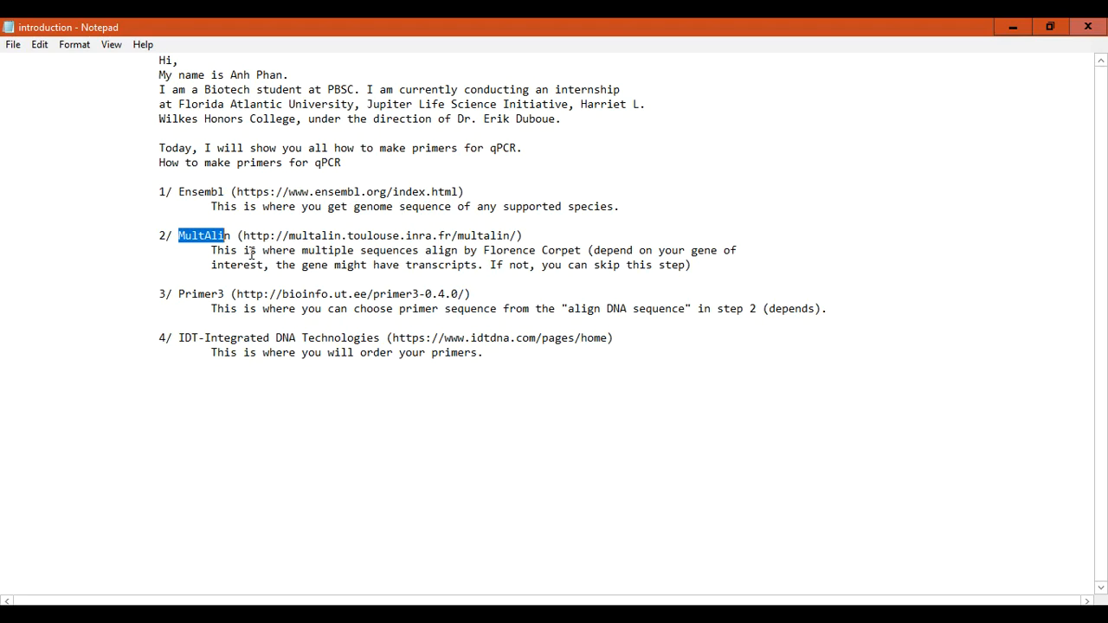
pyautogui.moveTo(180, 294); pyautogui.dragTo(223, 294)
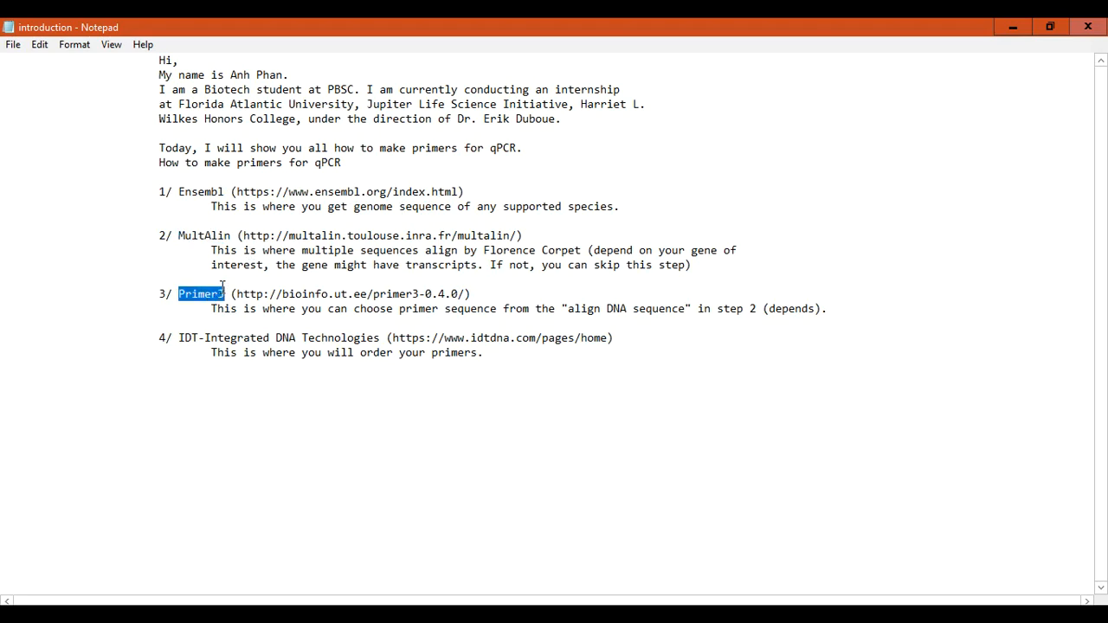
pyautogui.moveTo(185, 337); pyautogui.dragTo(258, 337)
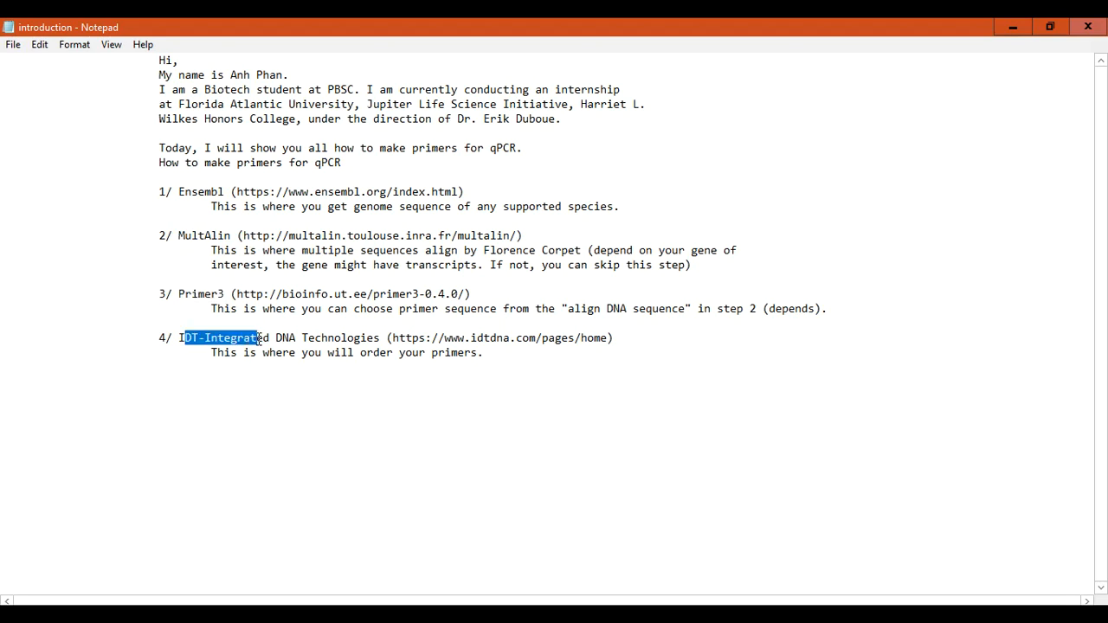
pyautogui.click(238, 322)
pyautogui.moveTo(237, 192); pyautogui.dragTo(459, 191)
pyautogui.rightClick(219, 186)
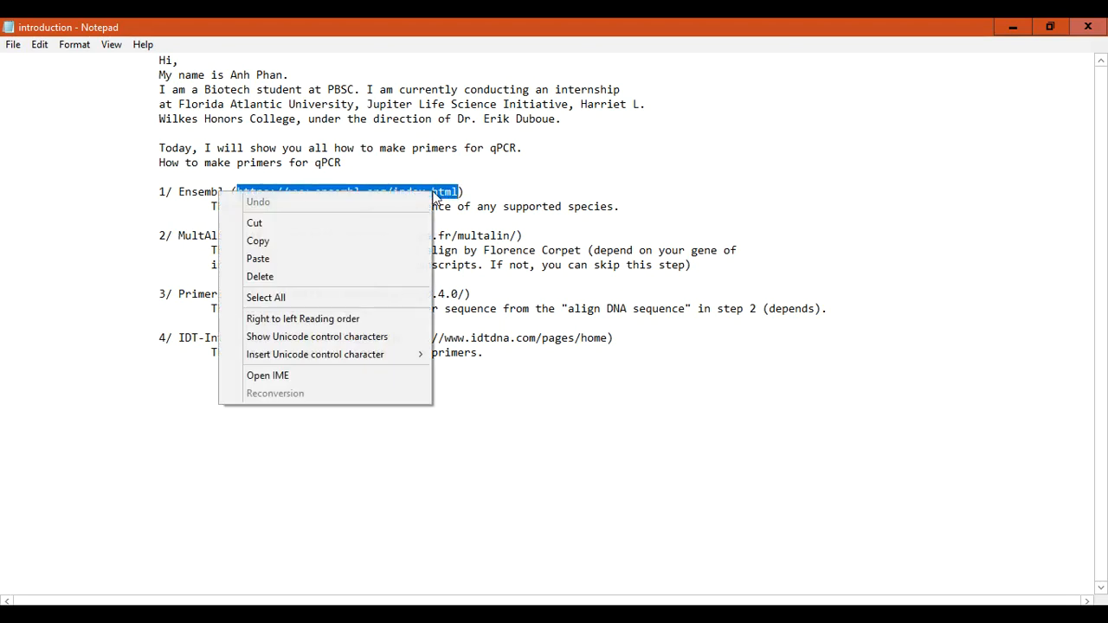
pyautogui.click(290, 241)
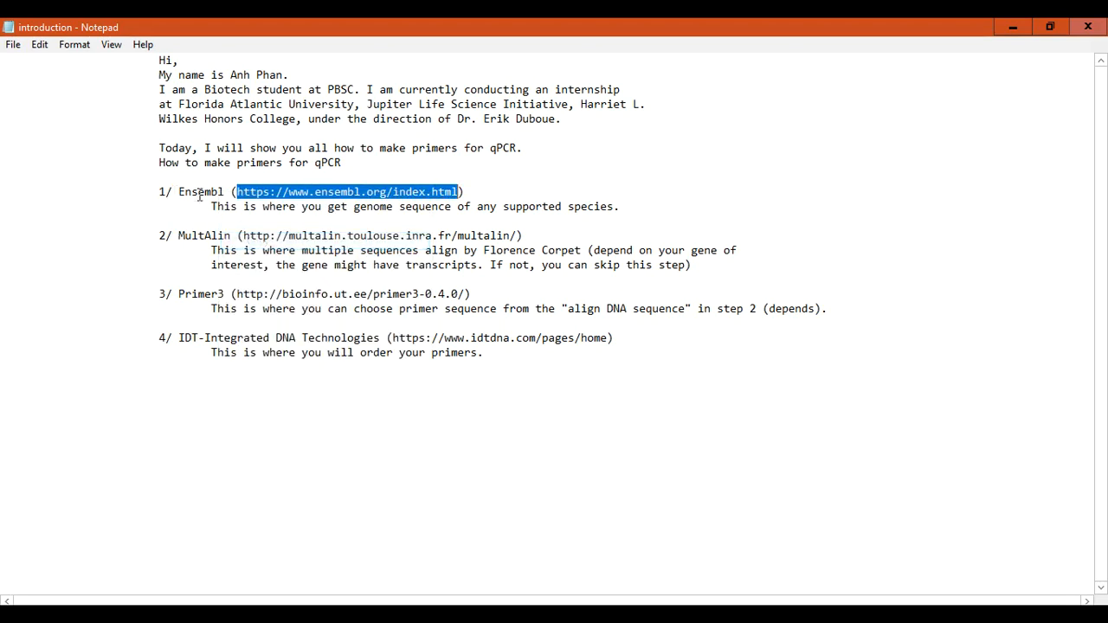
pyautogui.click(1013, 27)
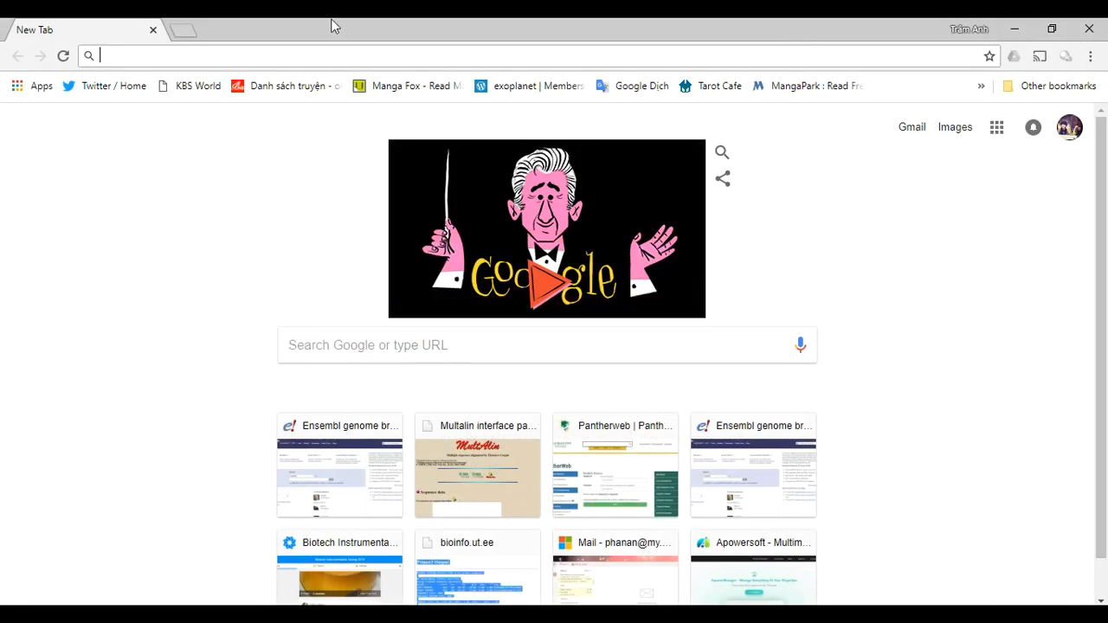
pyautogui.rightClick(236, 57)
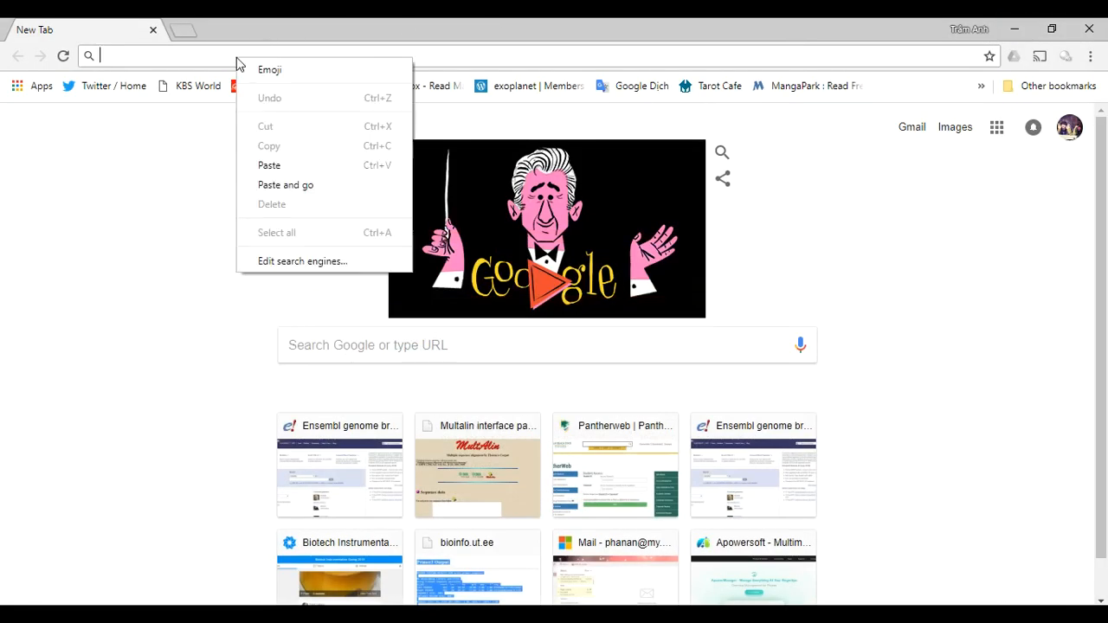
pyautogui.click(267, 186)
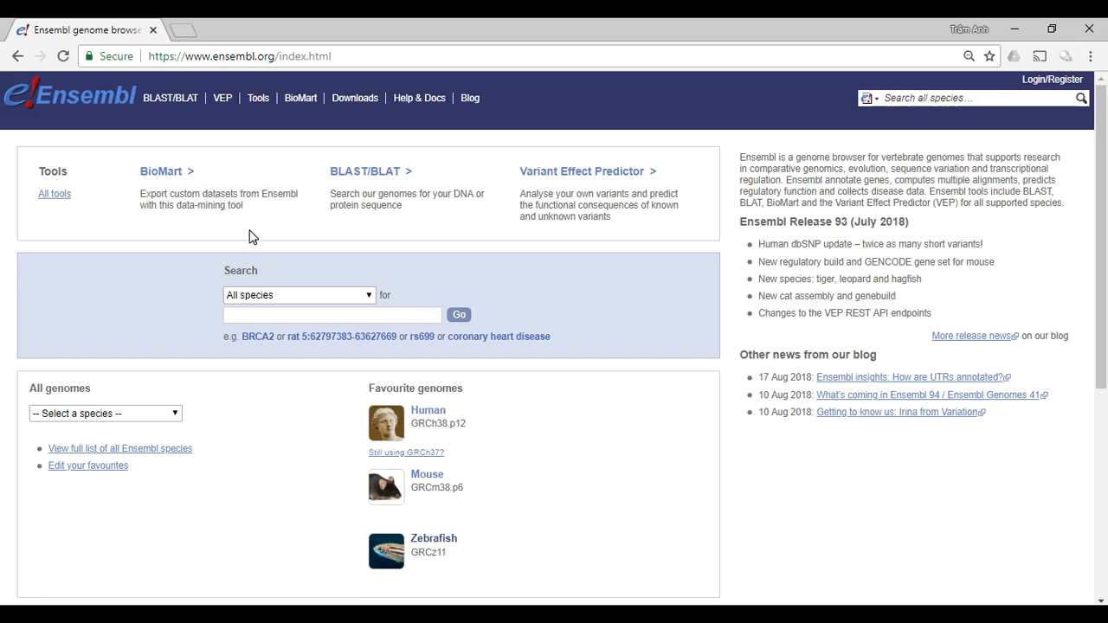
# Search Ensembl for the gene nr3c1 with the species restricted to Zebrafish
pyautogui.click(288, 300)
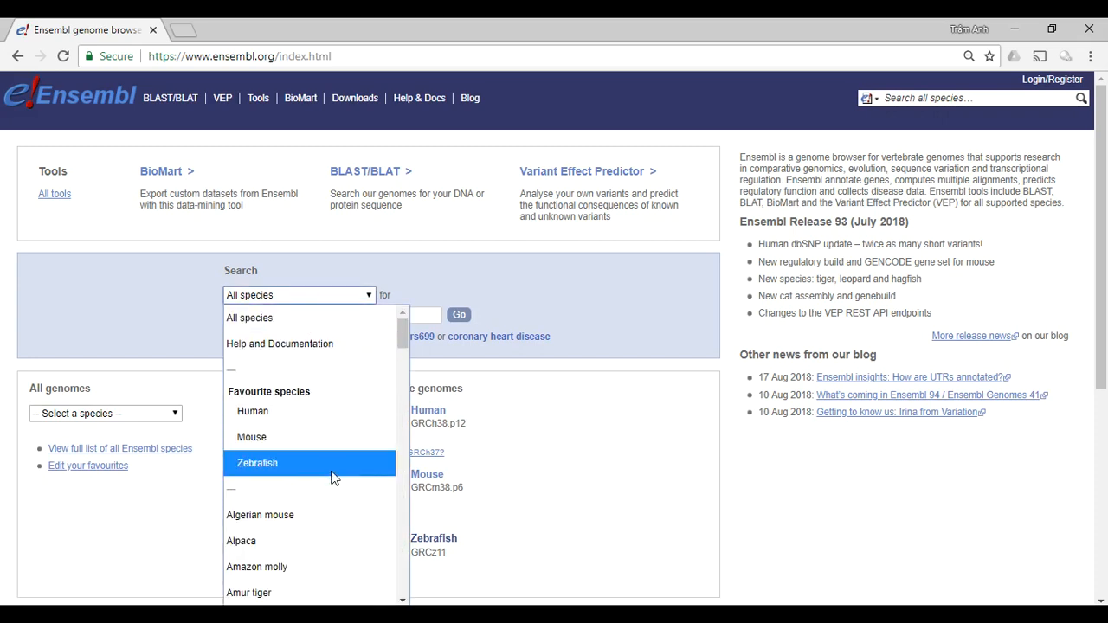
pyautogui.scroll(-8, 334, 476)
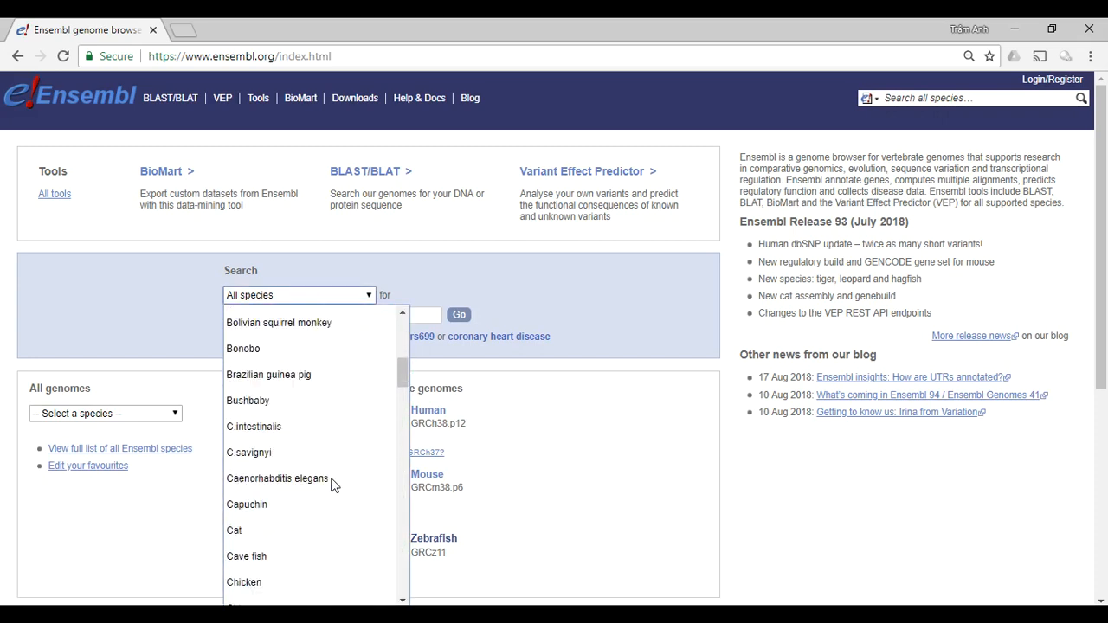
pyautogui.scroll(8, 334, 481)
pyautogui.click(336, 462)
pyautogui.click(261, 316)
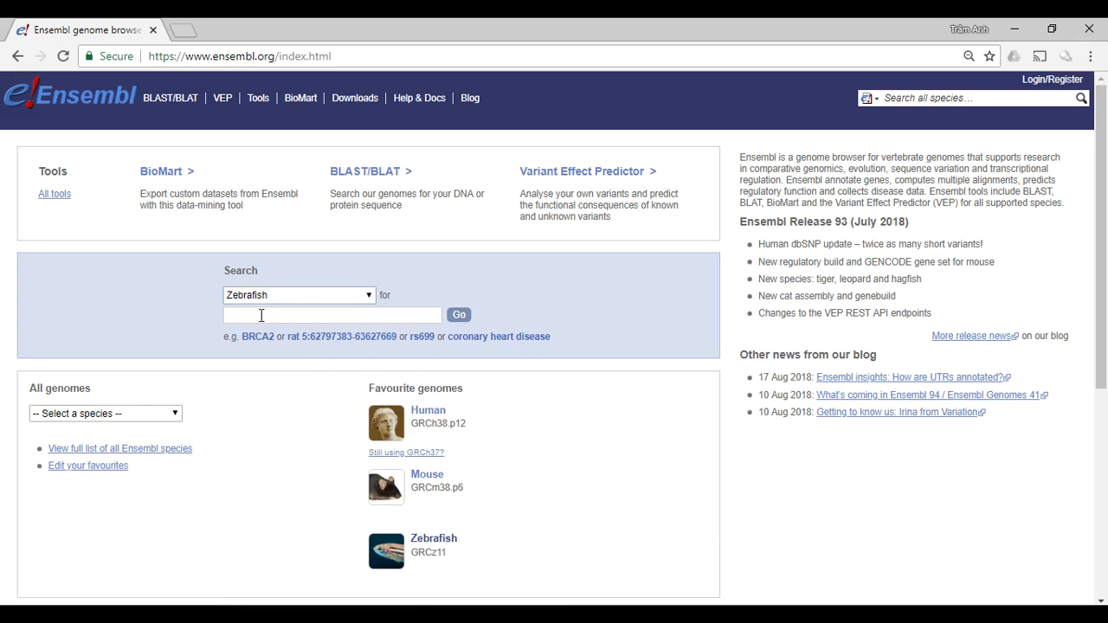
pyautogui.write('c')
pyautogui.press('BackSpace')
pyautogui.write('r')
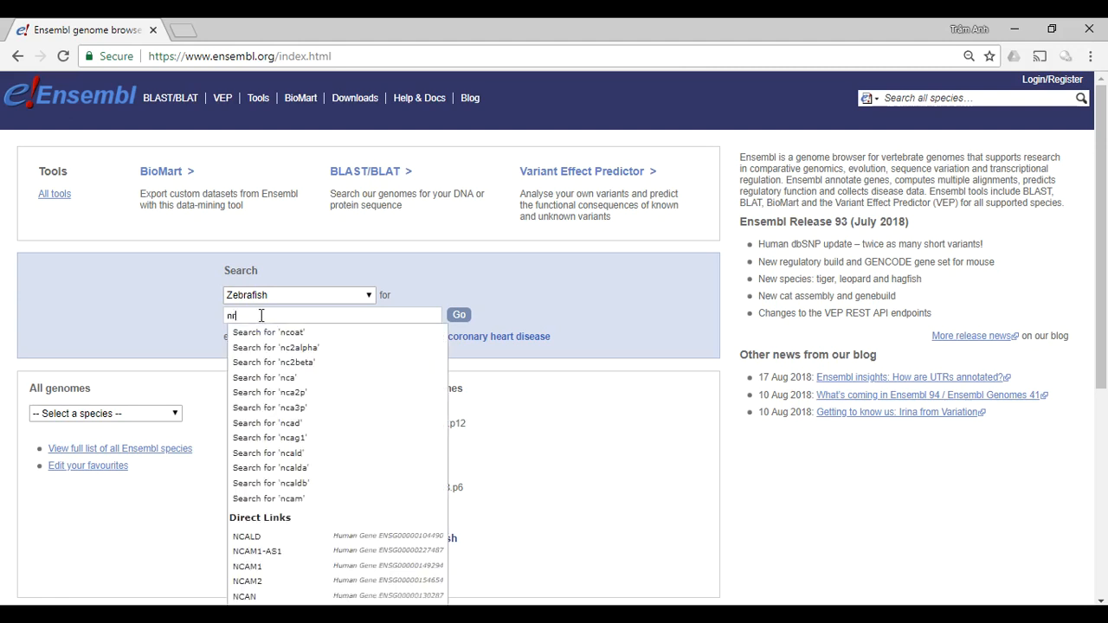
pyautogui.write('3c1')
pyautogui.press('Return')
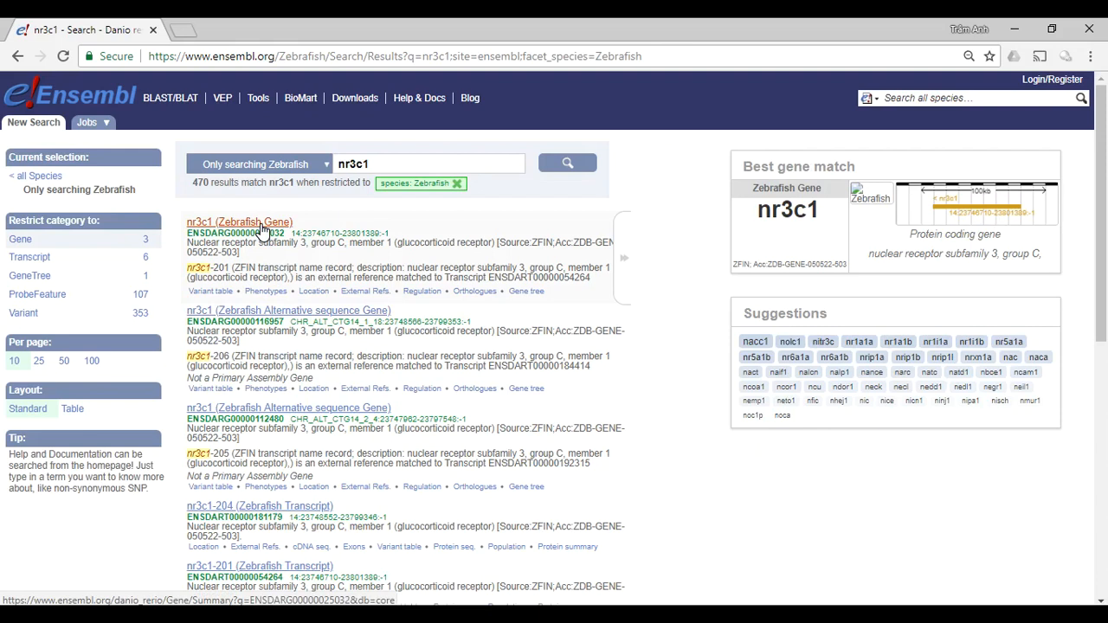
# Open the primary nr3c1 (Zebrafish Gene) result and check how many transcripts the gene has
pyautogui.click(213, 229)
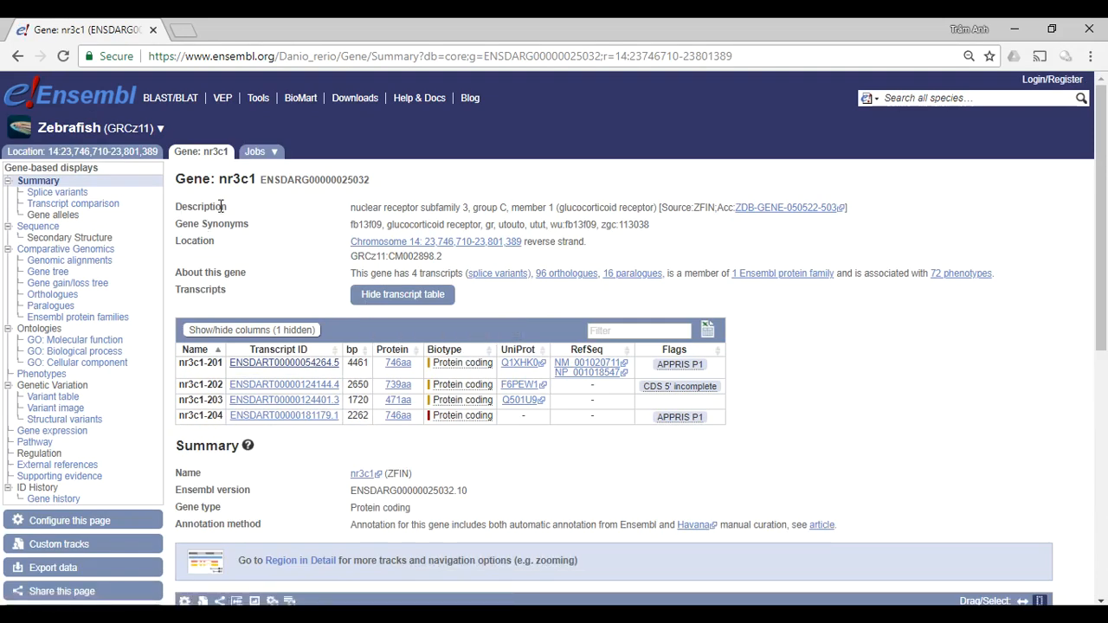
pyautogui.moveTo(178, 239); pyautogui.dragTo(277, 282)
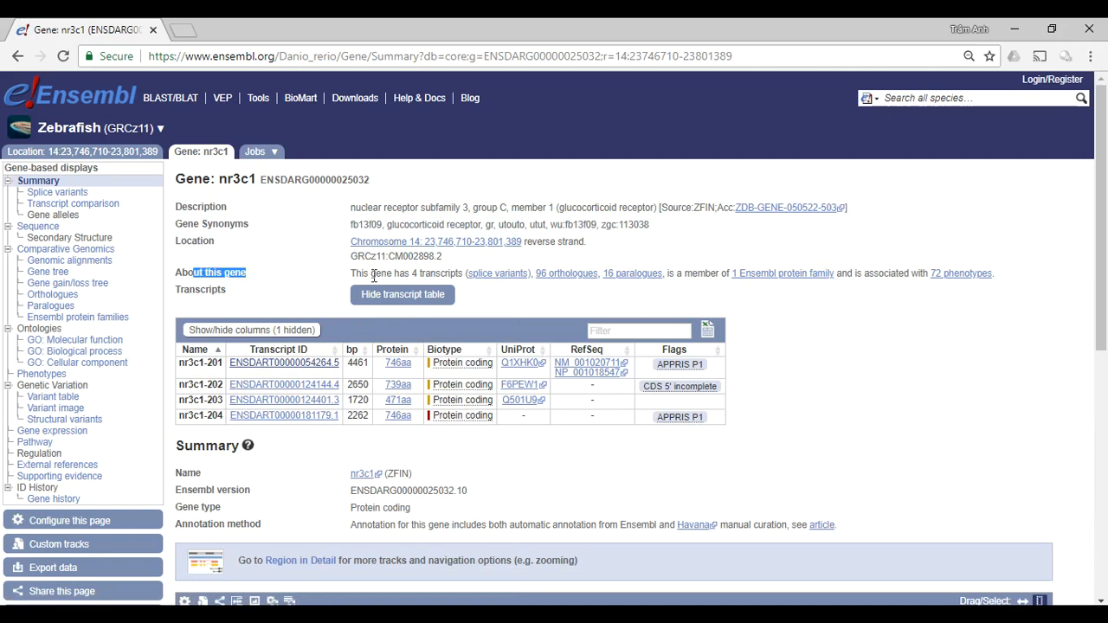
pyautogui.moveTo(386, 274); pyautogui.dragTo(468, 277)
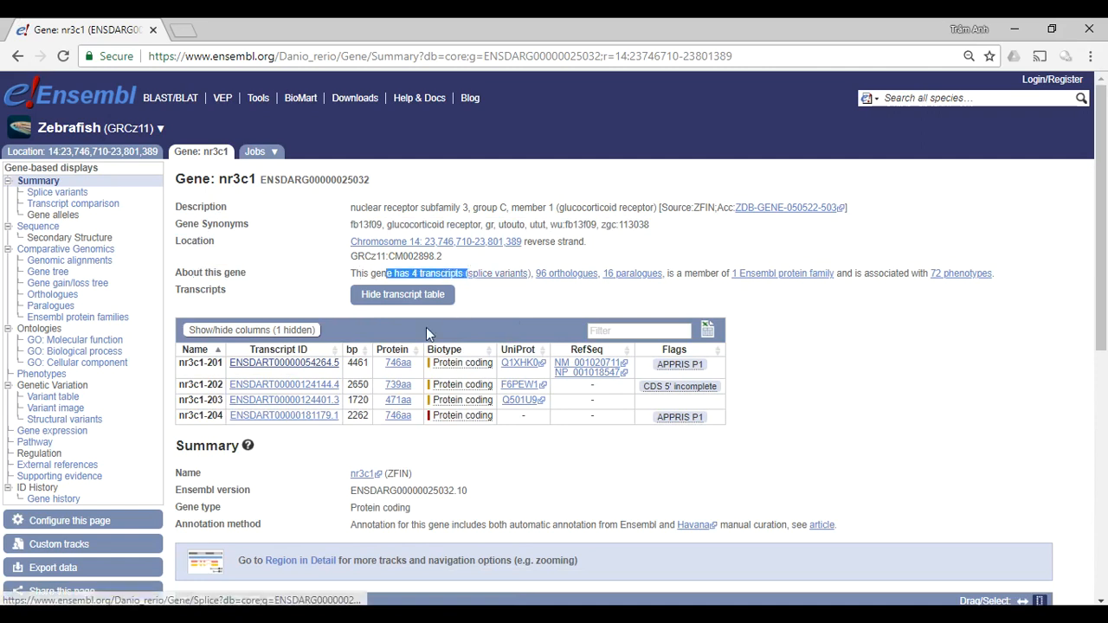
# Open the transcript nr3c1-201 and display its exon sequences
pyautogui.click(268, 368)
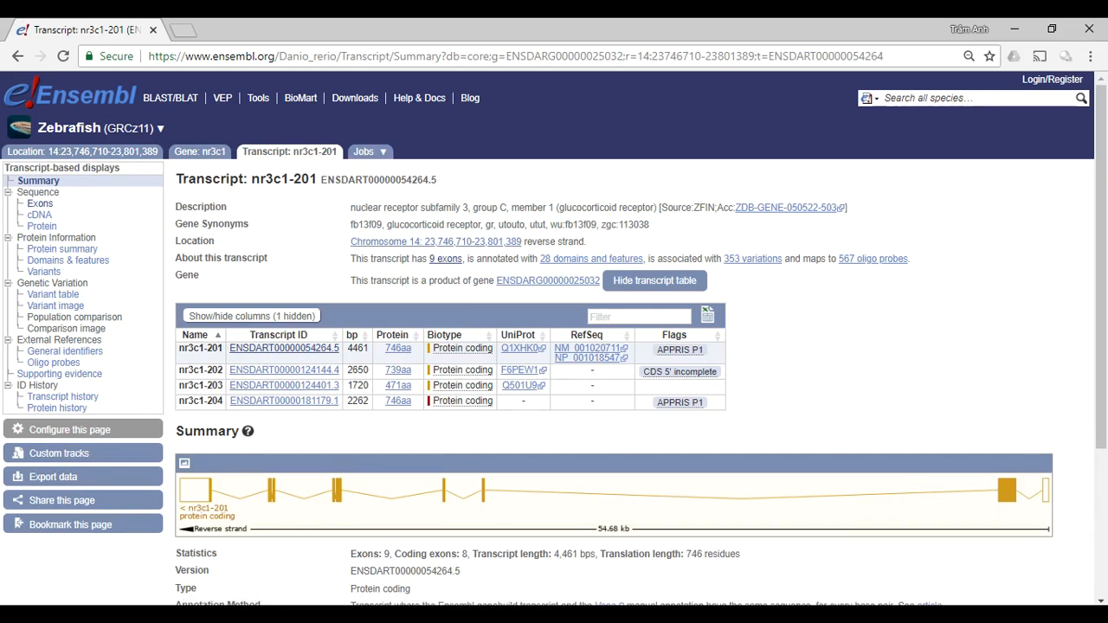
pyautogui.moveTo(251, 179); pyautogui.dragTo(319, 179)
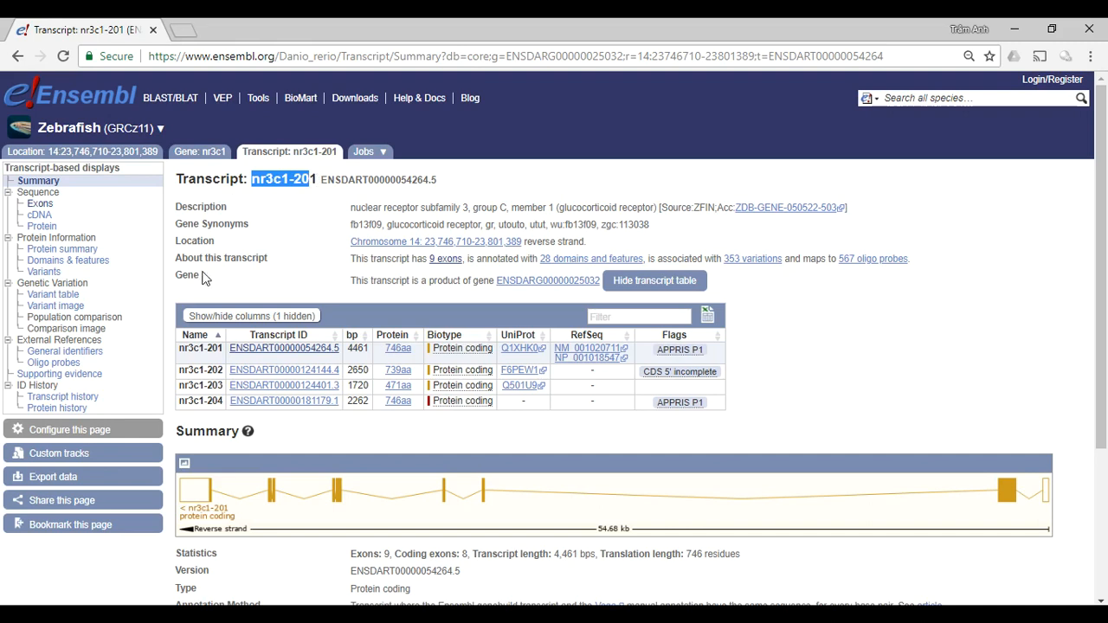
pyautogui.click(39, 208)
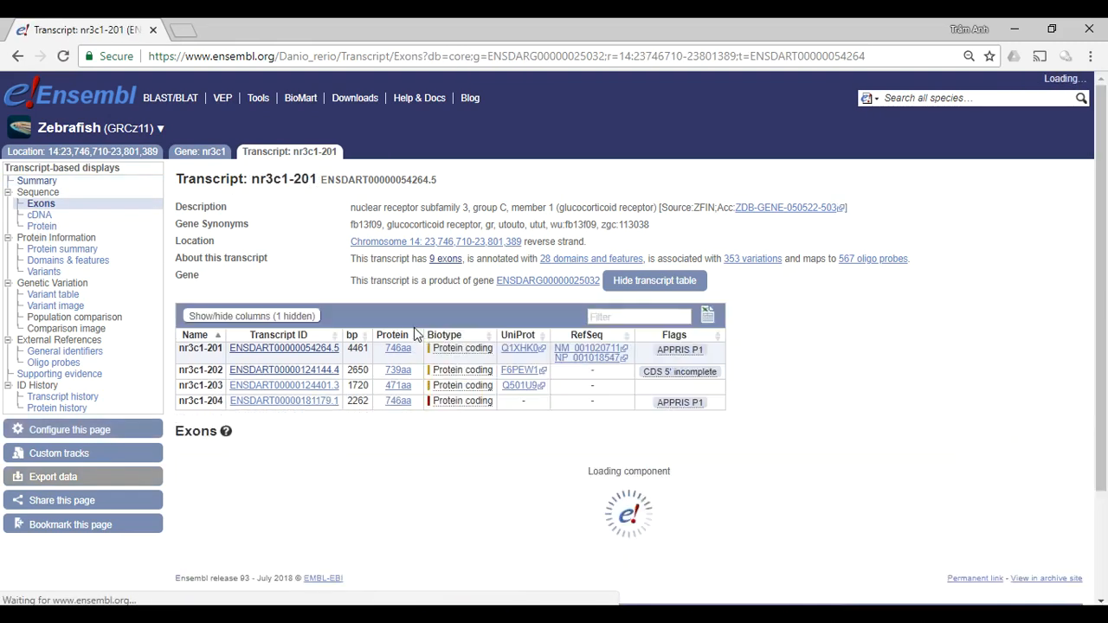
# Examine the transcript list, the colour legend and the flanking, UTR, intron and exon sequences on the Exons page
pyautogui.scroll(-3, 416, 329)
pyautogui.scroll(-4, 414, 330)
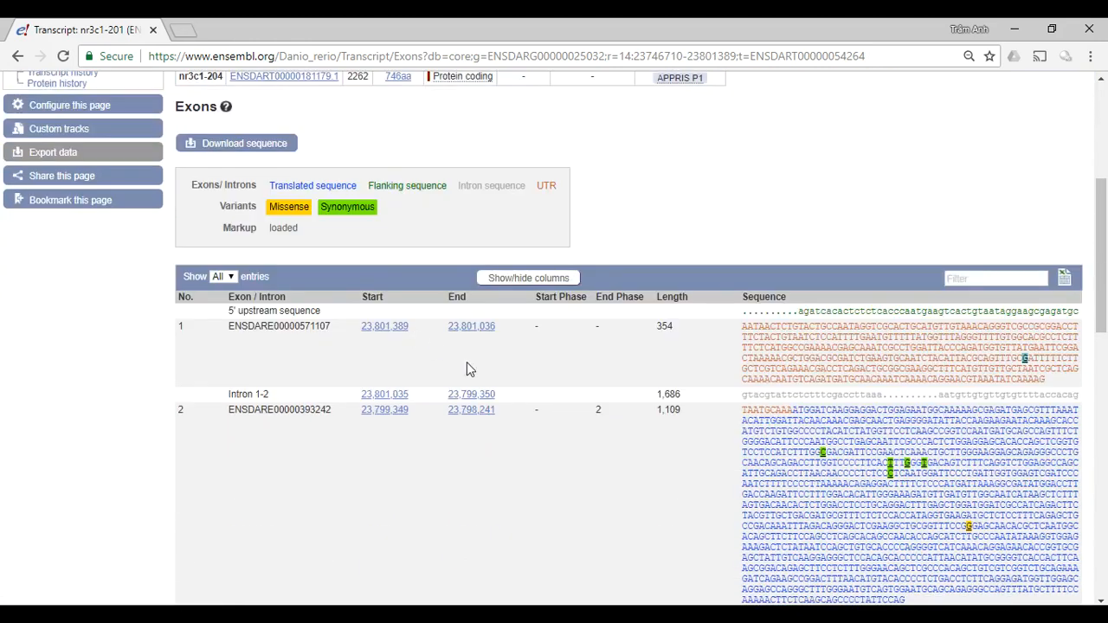
pyautogui.scroll(2, 496, 394)
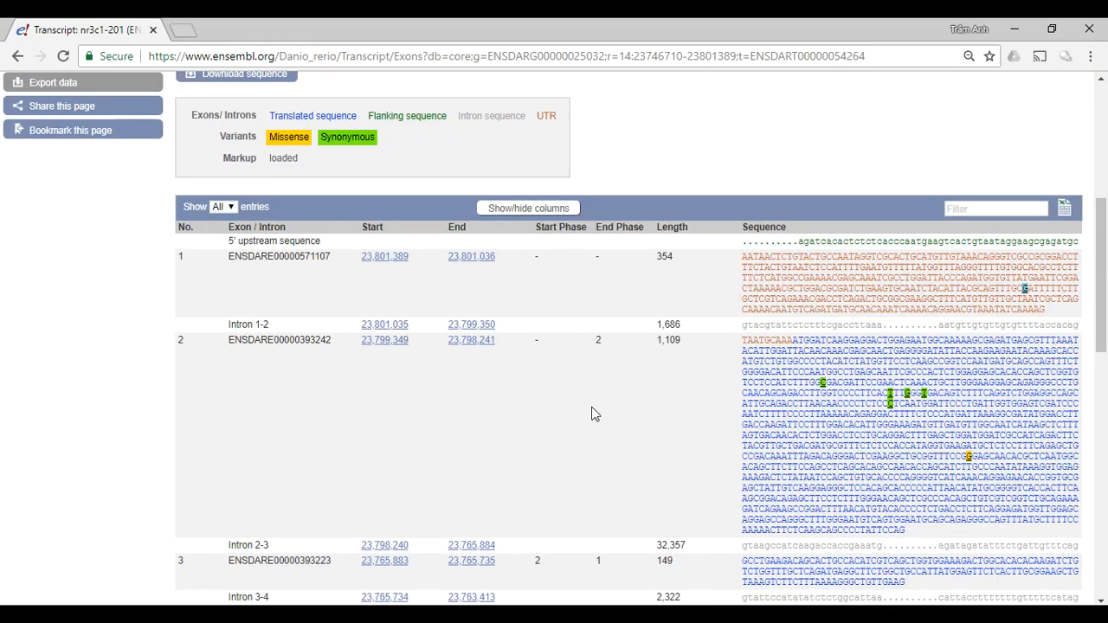
pyautogui.scroll(4, 594, 413)
pyautogui.moveTo(184, 137); pyautogui.dragTo(249, 141)
pyautogui.moveTo(185, 172); pyautogui.dragTo(263, 187)
pyautogui.click(191, 187)
pyautogui.scroll(-1, 606, 422)
pyautogui.scroll(-4, 606, 421)
pyautogui.scroll(-1, 583, 423)
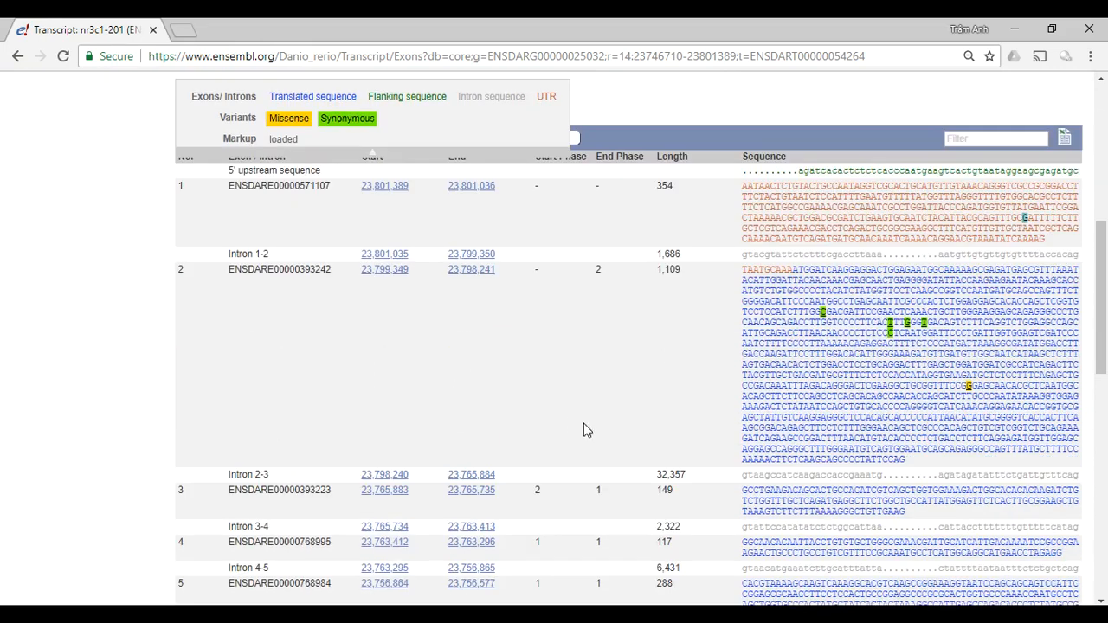
pyautogui.scroll(1, 584, 423)
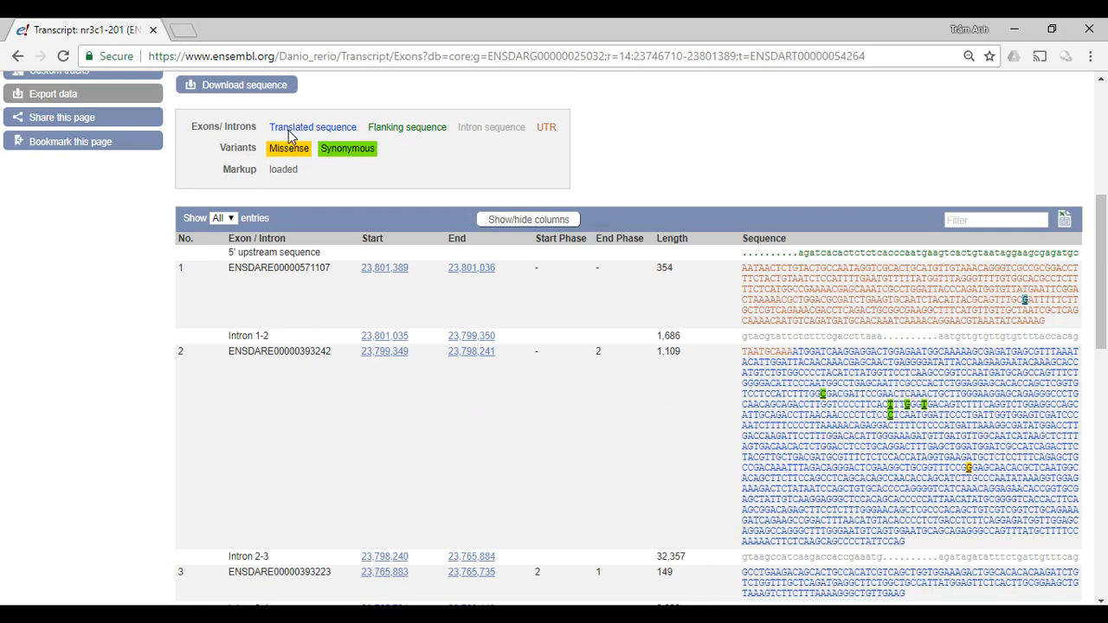
pyautogui.moveTo(375, 129); pyautogui.dragTo(513, 130)
pyautogui.moveTo(801, 252); pyautogui.dragTo(917, 252)
pyautogui.moveTo(743, 338); pyautogui.dragTo(988, 339)
pyautogui.moveTo(748, 280); pyautogui.dragTo(872, 305)
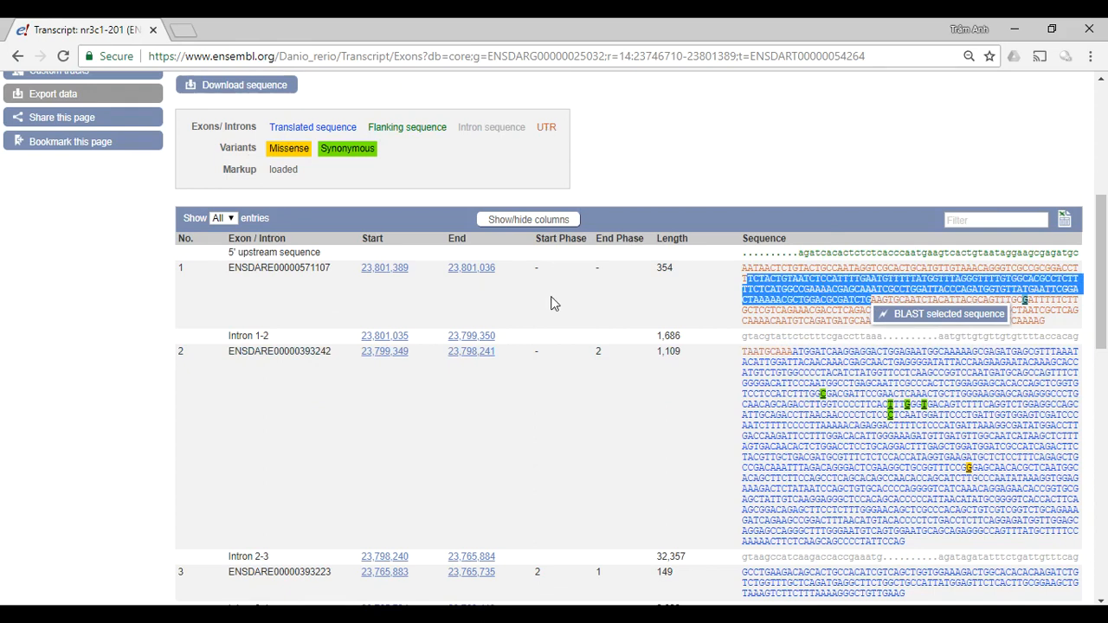
# Set the nr3c1-201 sequence download to include only exons and preview it in FASTA format
pyautogui.scroll(2, 547, 400)
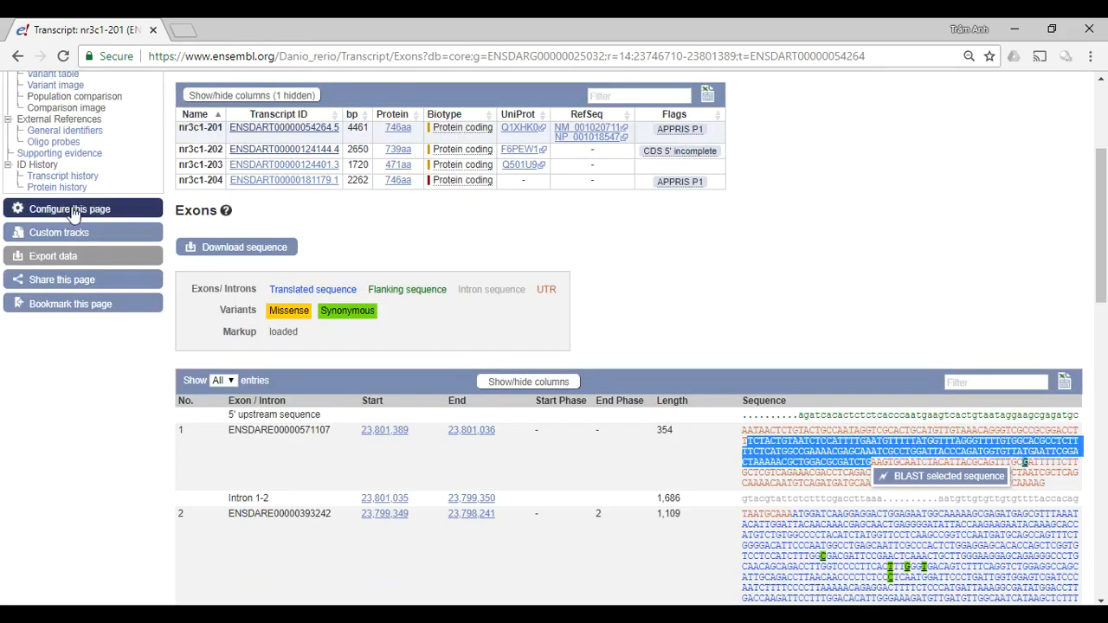
pyautogui.click(246, 251)
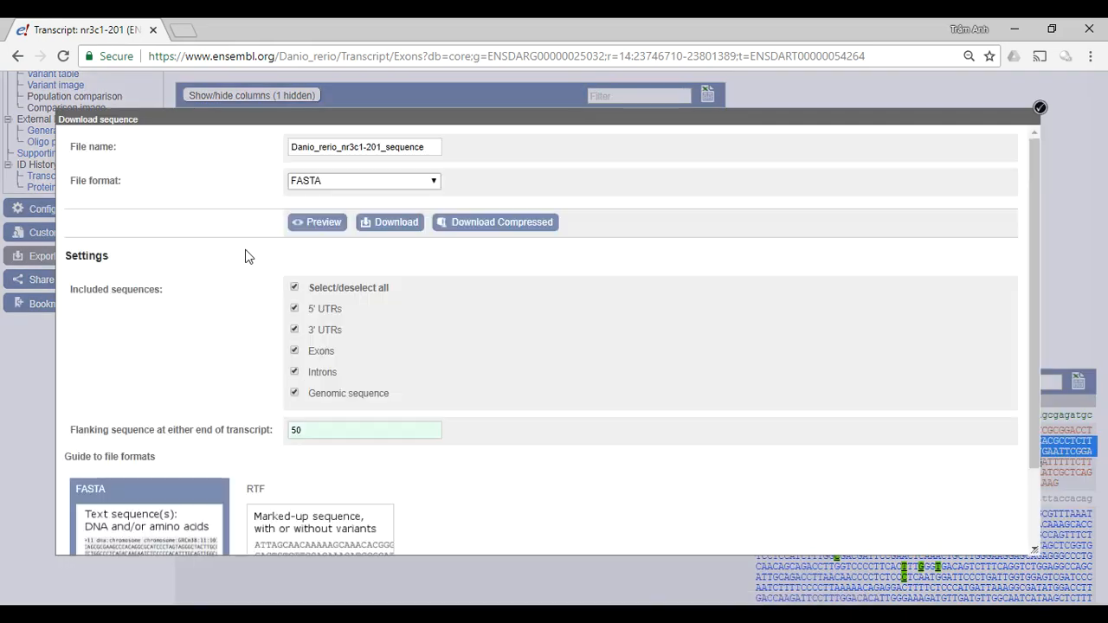
pyautogui.click(295, 288)
pyautogui.click(294, 351)
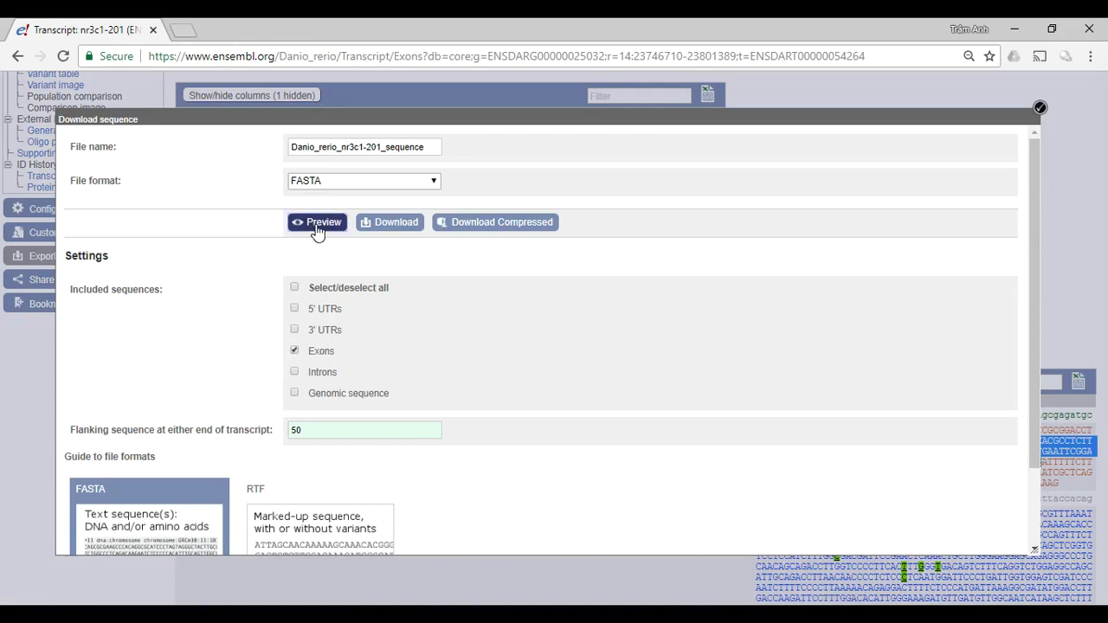
pyautogui.click(317, 224)
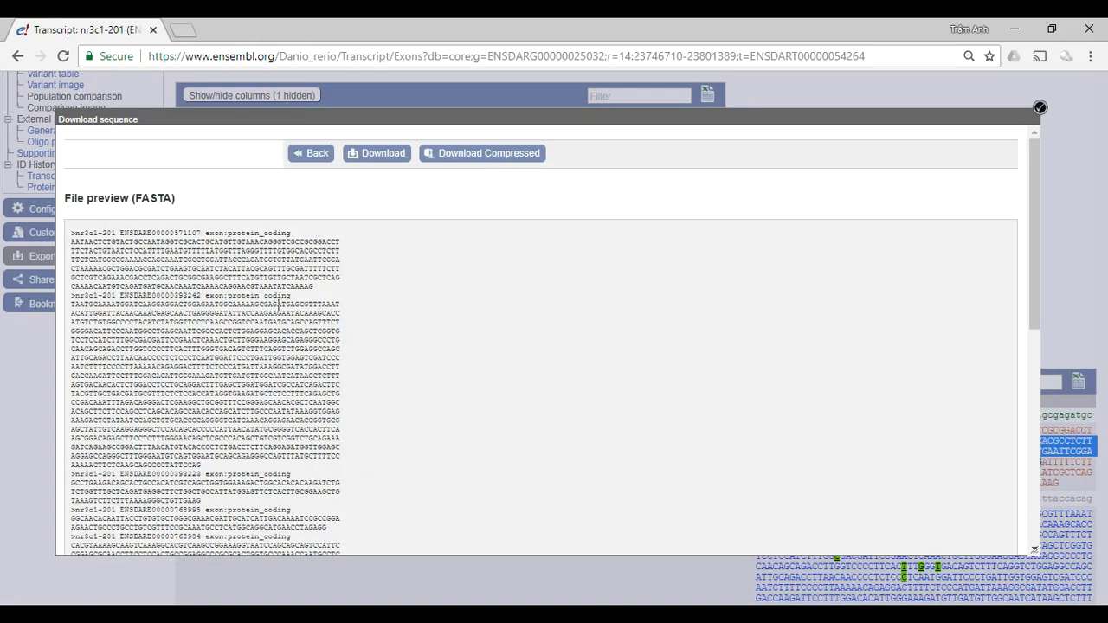
# Copy the entire FASTA preview of the exon sequences and close the download dialog
pyautogui.click(72, 239)
pyautogui.moveTo(73, 239); pyautogui.dragTo(226, 360)
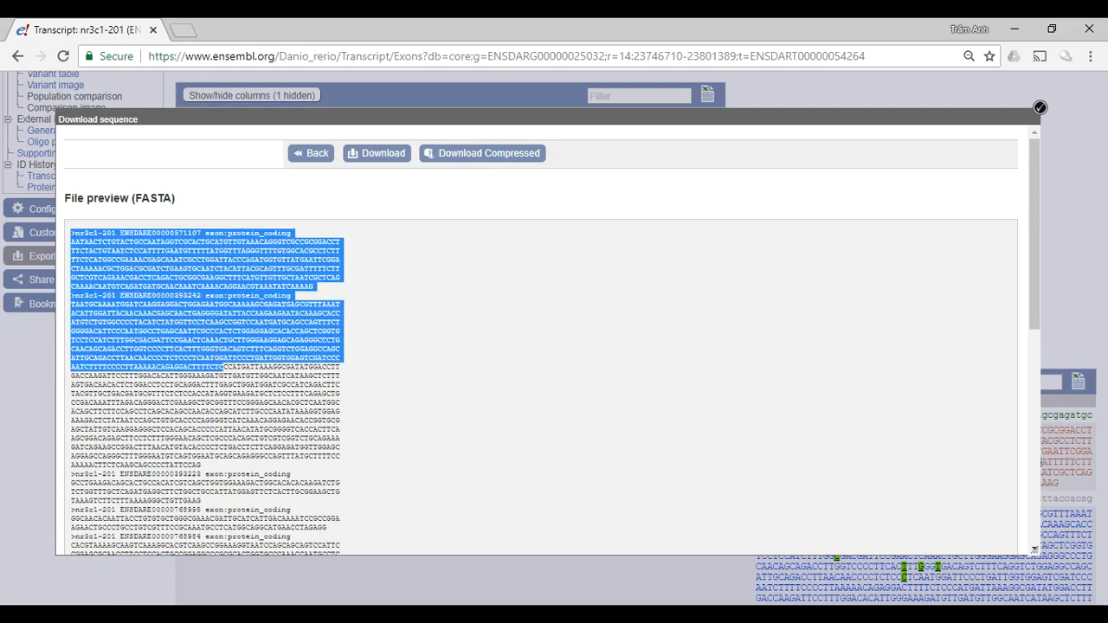
pyautogui.click(226, 360)
pyautogui.moveTo(73, 233); pyautogui.dragTo(254, 527)
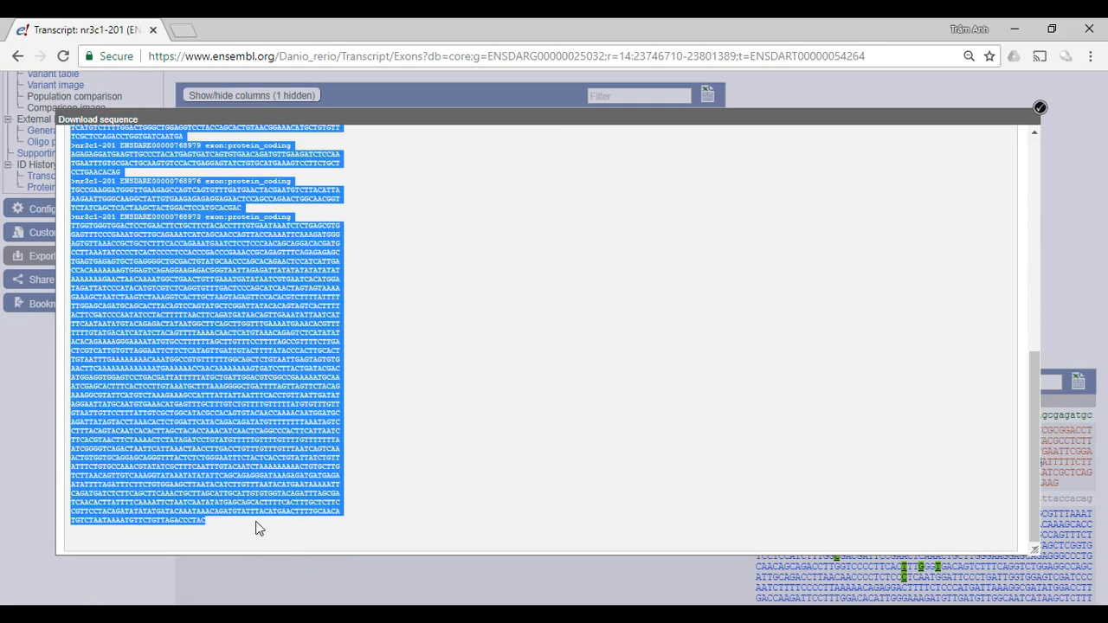
pyautogui.rightClick(187, 371)
pyautogui.click(205, 385)
pyautogui.click(1039, 108)
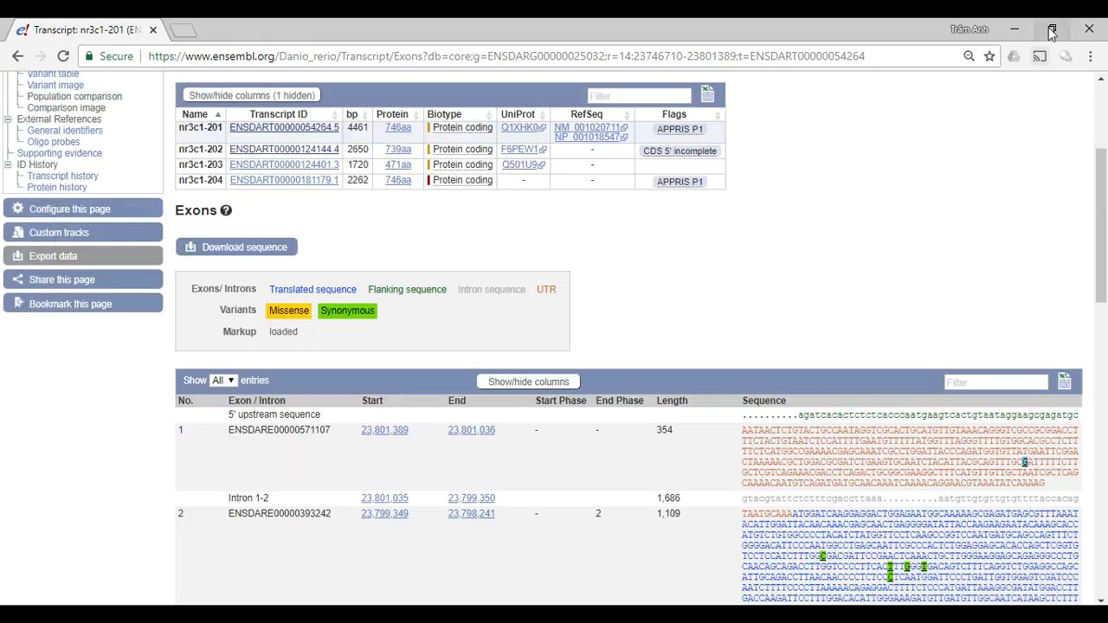
# Restore the browser to a smaller window and paste the exon sequences into the test1 file in Notepad
pyautogui.click(1051, 30)
pyautogui.click(651, 101)
pyautogui.rightClick(594, 80)
pyautogui.click(490, 143)
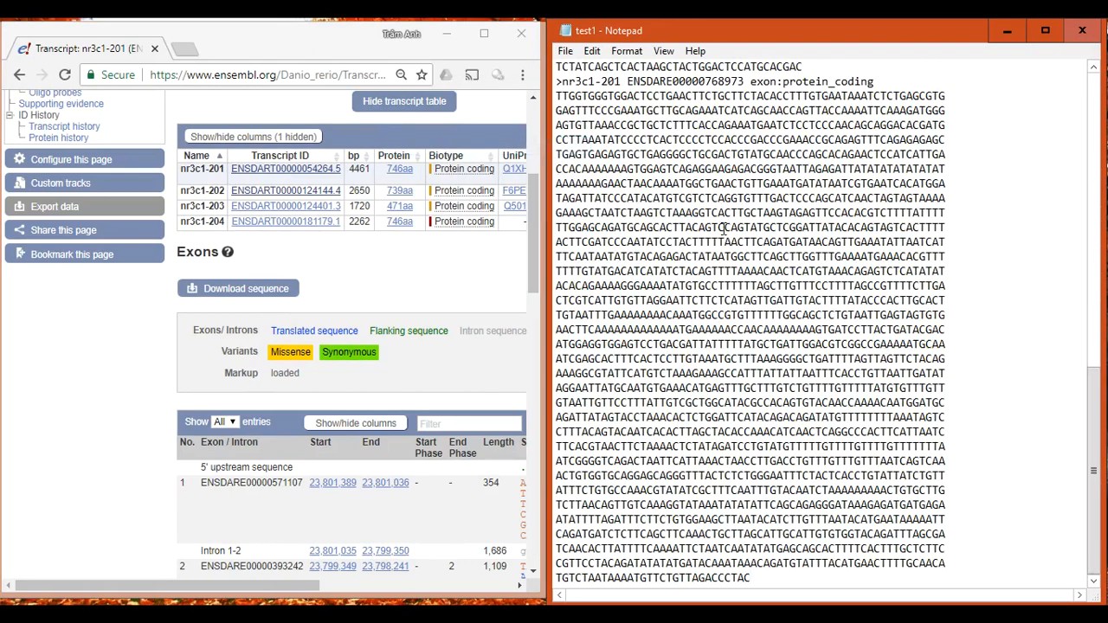
# Shorten the first exon's header line to ">nr3c1-201" by deleting the exon ID and description
pyautogui.scroll(9, 724, 227)
pyautogui.click(885, 66)
pyautogui.moveTo(885, 67); pyautogui.dragTo(627, 67)
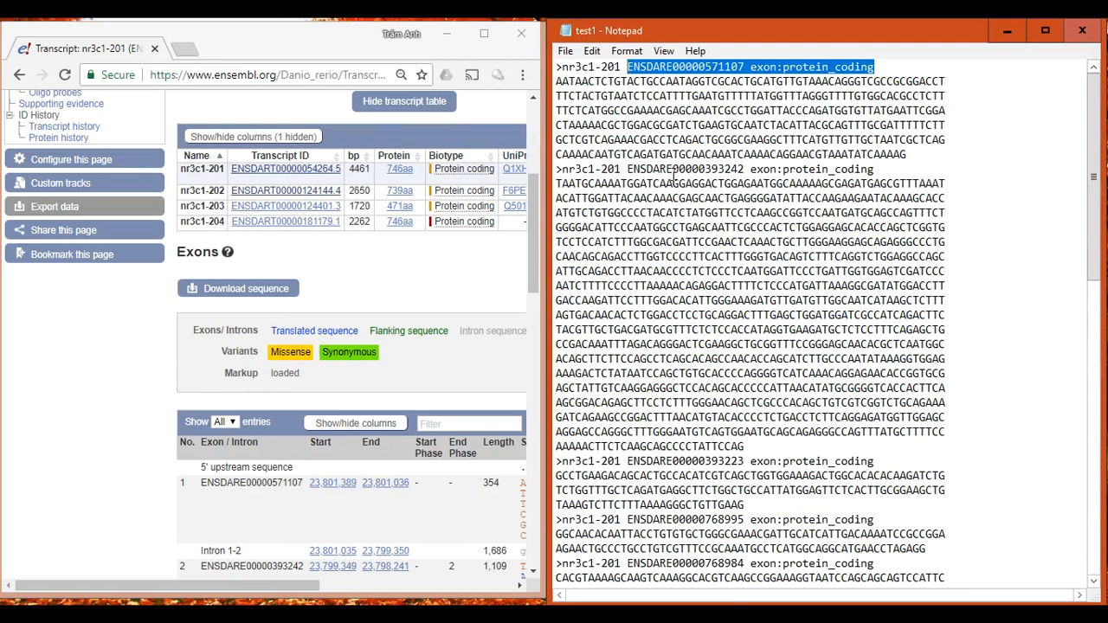
pyautogui.press('Delete')
# Delete the second exon's header line so its sequence directly follows the first exon's sequence
pyautogui.moveTo(885, 170); pyautogui.dragTo(555, 170)
pyautogui.press('BackSpace')
pyautogui.press('BackSpace')
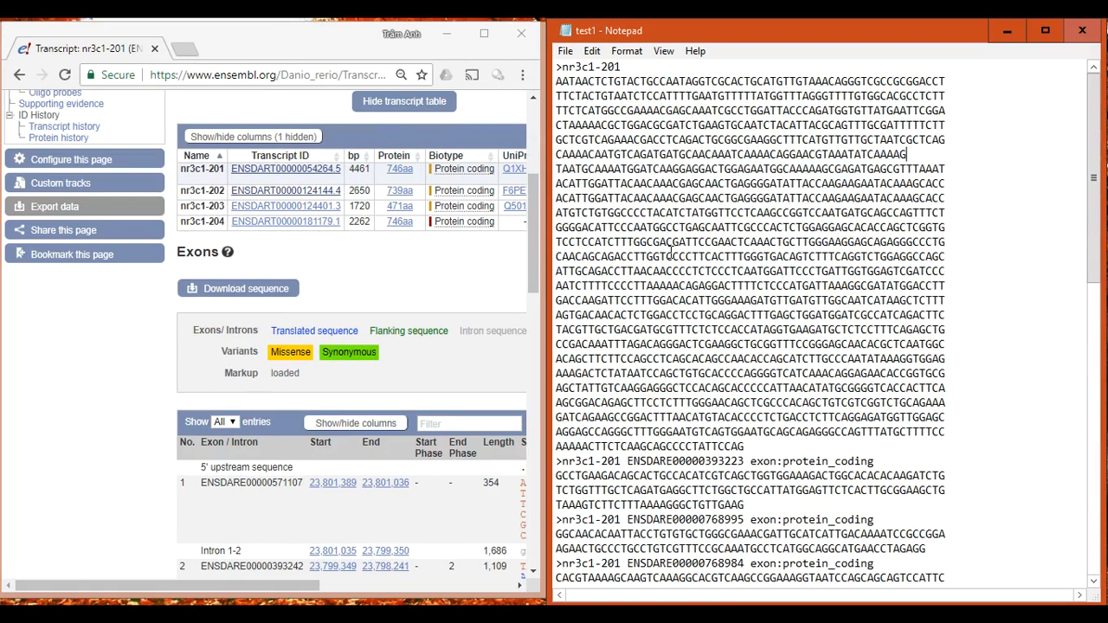
pyautogui.scroll(-2, 835, 368)
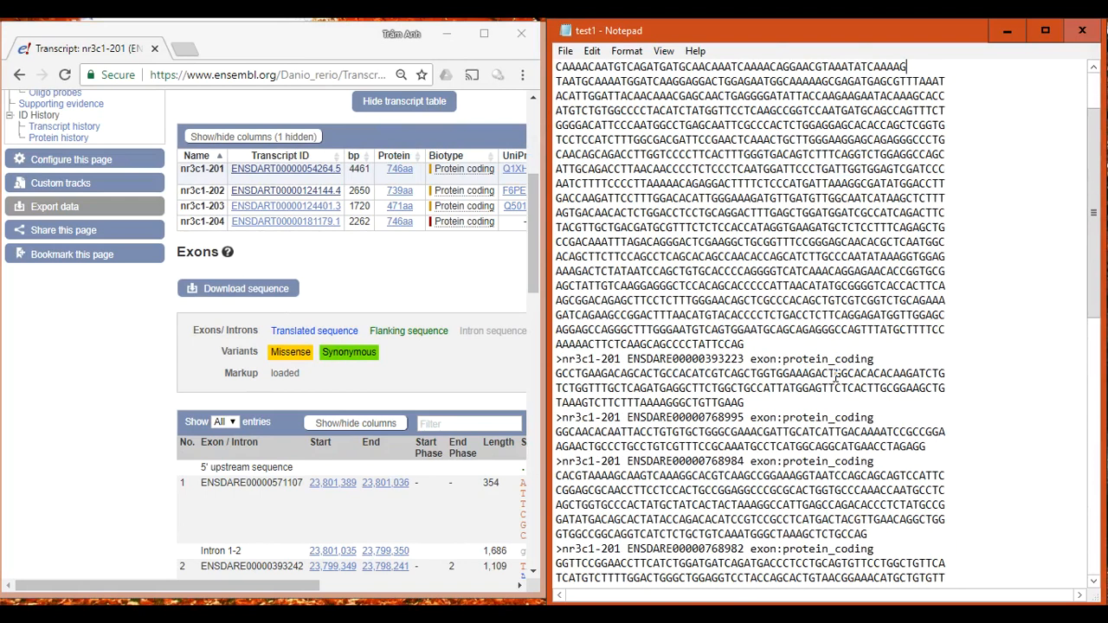
pyautogui.moveTo(875, 358); pyautogui.dragTo(545, 358)
pyautogui.press('BackSpace')
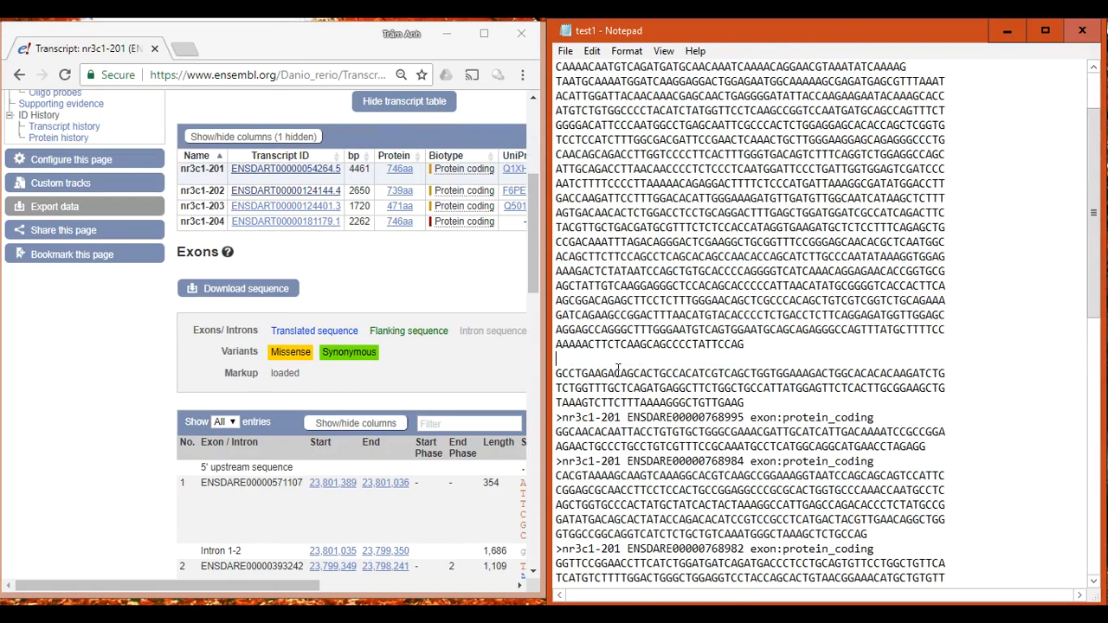
pyautogui.press('BackSpace')
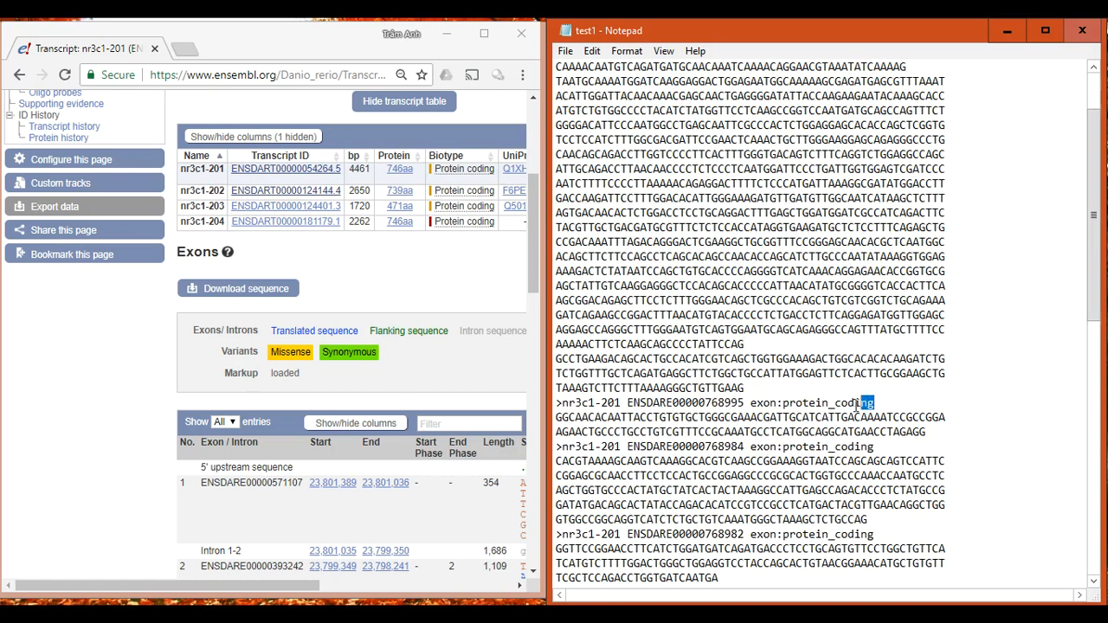
pyautogui.moveTo(874, 402); pyautogui.dragTo(556, 403)
pyautogui.press('BackSpace')
pyautogui.press('BackSpace')
pyautogui.scroll(-4, 846, 347)
pyautogui.moveTo(876, 257); pyautogui.dragTo(555, 257)
pyautogui.press('BackSpace')
pyautogui.press('BackSpace')
pyautogui.moveTo(876, 330); pyautogui.dragTo(556, 330)
pyautogui.press('BackSpace')
pyautogui.press('BackSpace')
pyautogui.moveTo(875, 373); pyautogui.dragTo(556, 374)
pyautogui.press('BackSpace')
pyautogui.press('BackSpace')
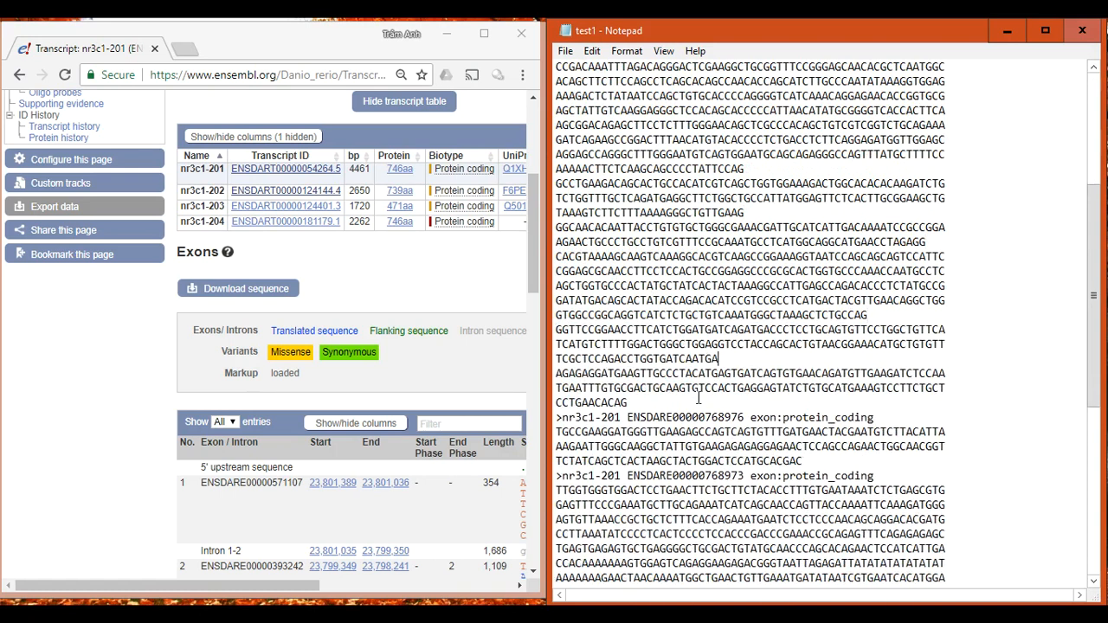
pyautogui.scroll(-2, 852, 343)
pyautogui.moveTo(877, 330); pyautogui.dragTo(556, 329)
pyautogui.press('BackSpace')
pyautogui.press('BackSpace')
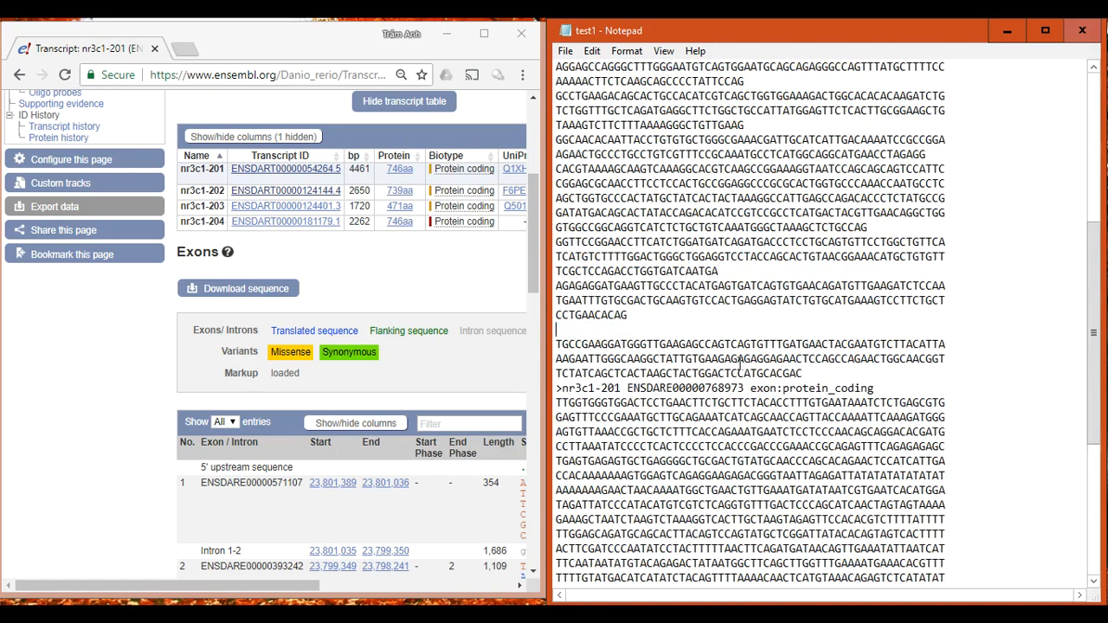
pyautogui.moveTo(895, 373); pyautogui.dragTo(556, 373)
pyautogui.press('BackSpace')
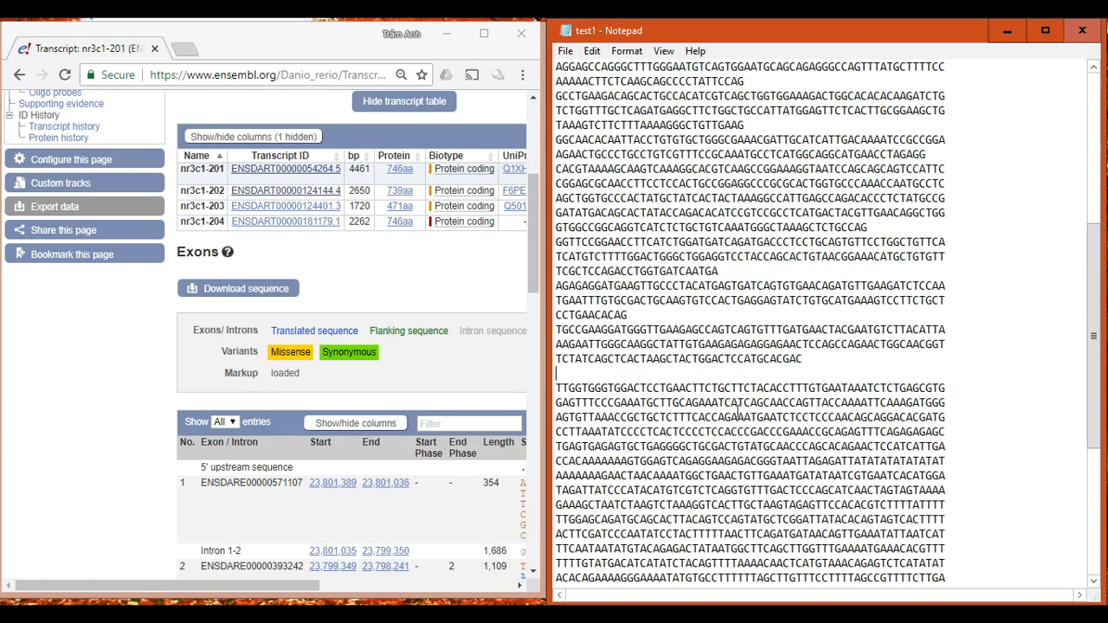
pyautogui.press('BackSpace')
# Examine the colour-coded exon sequences of nr3c1-201 in Ensembl to tell the translated regions from the untranslated ends
pyautogui.scroll(-6, 739, 409)
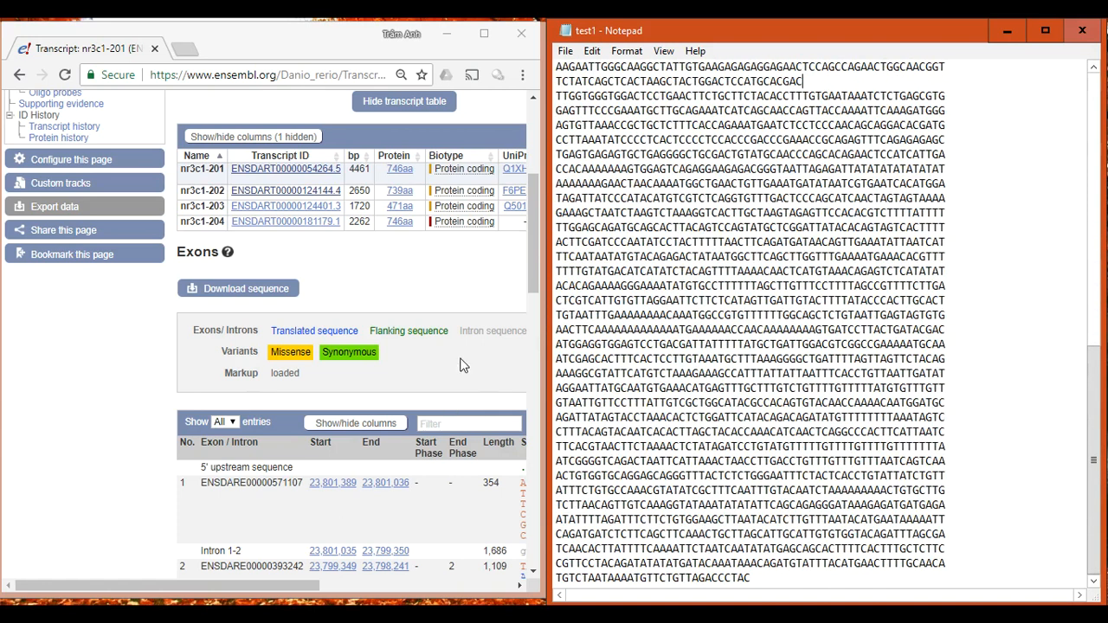
pyautogui.click(463, 363)
pyautogui.scroll(-3, 463, 364)
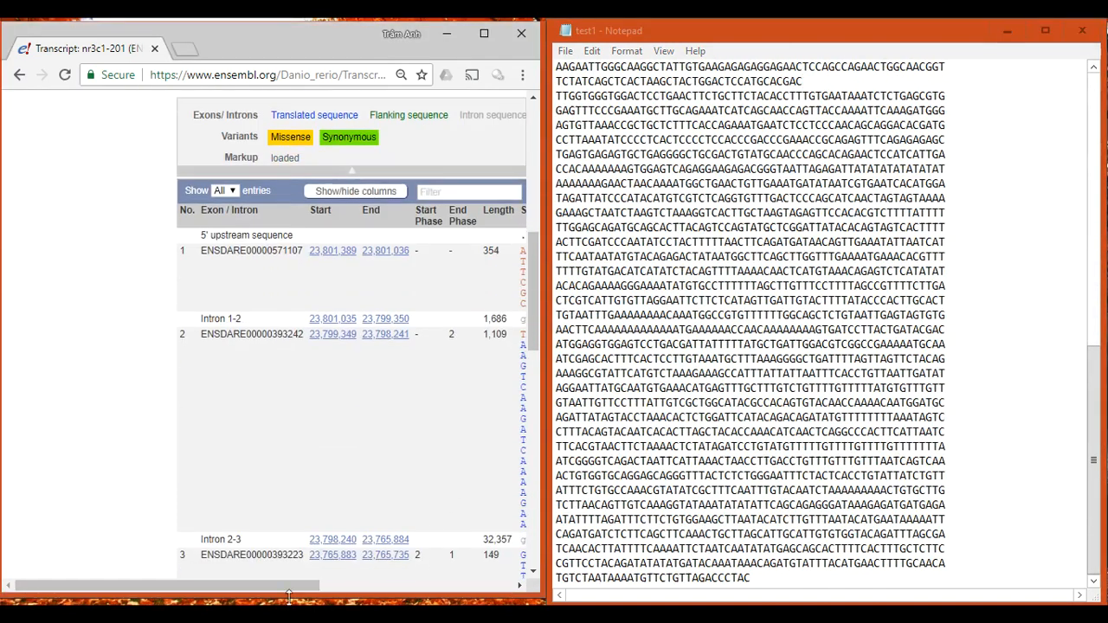
pyautogui.moveTo(292, 586); pyautogui.dragTo(496, 591)
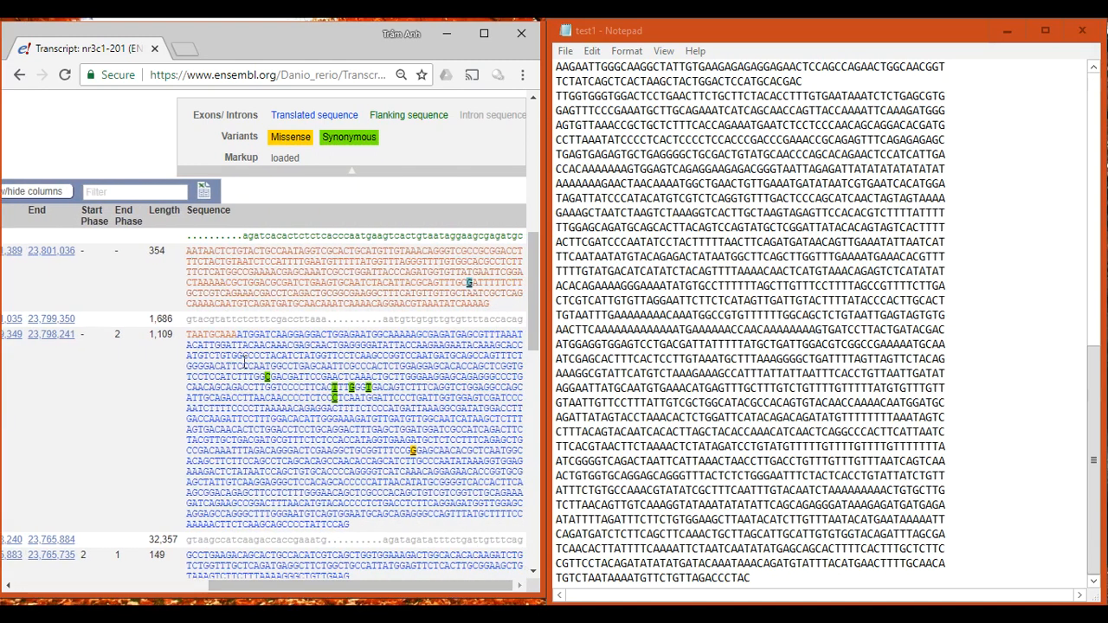
pyautogui.scroll(-15, 244, 379)
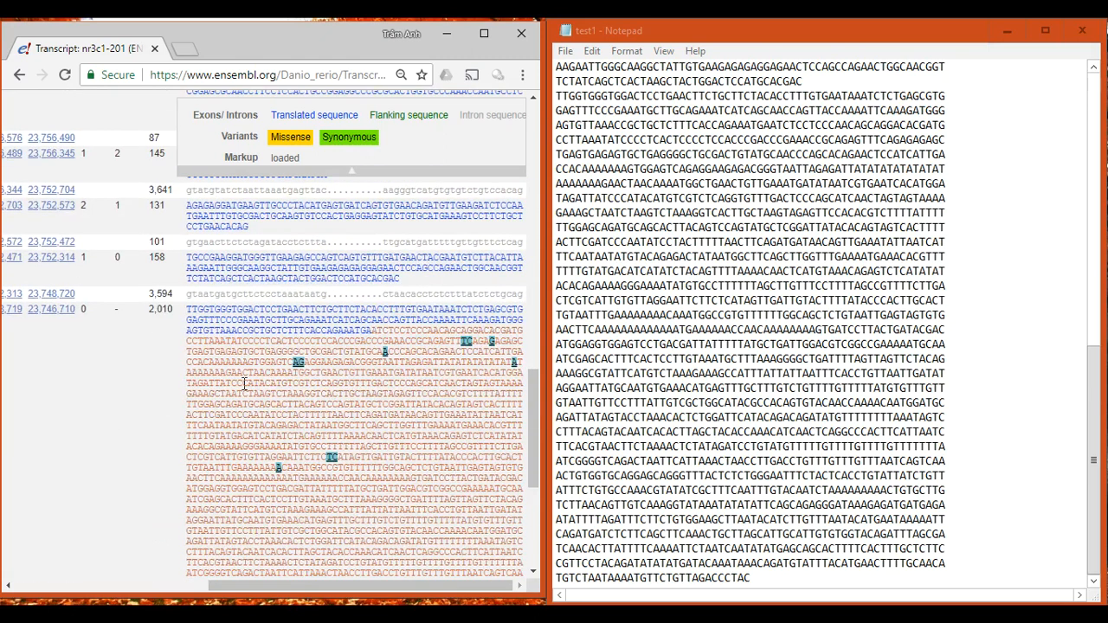
pyautogui.scroll(5, 244, 384)
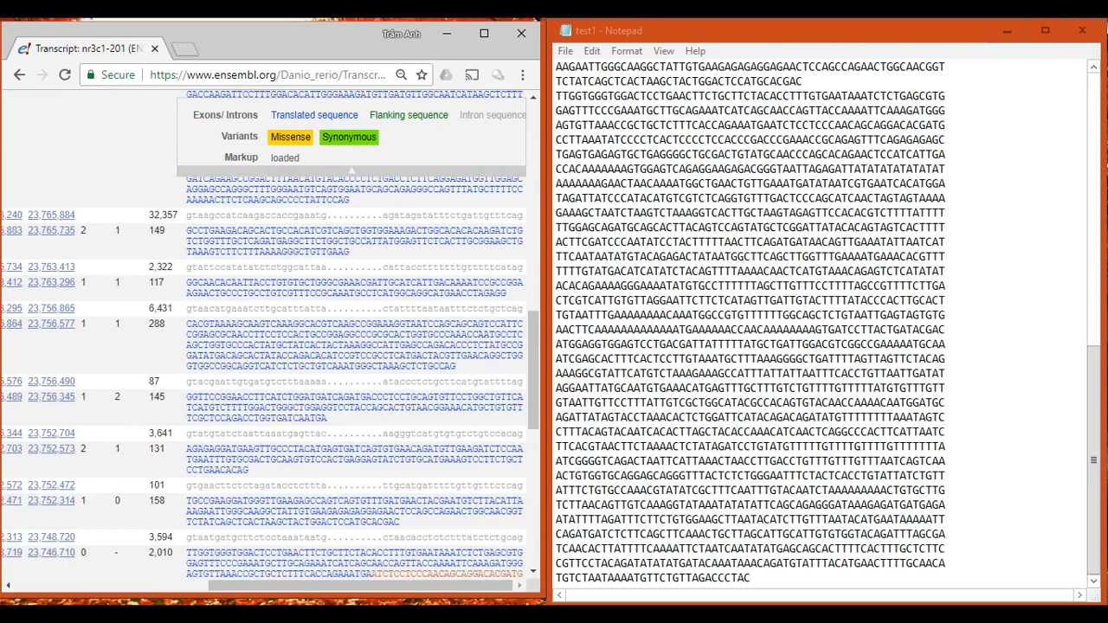
pyautogui.click(685, 378)
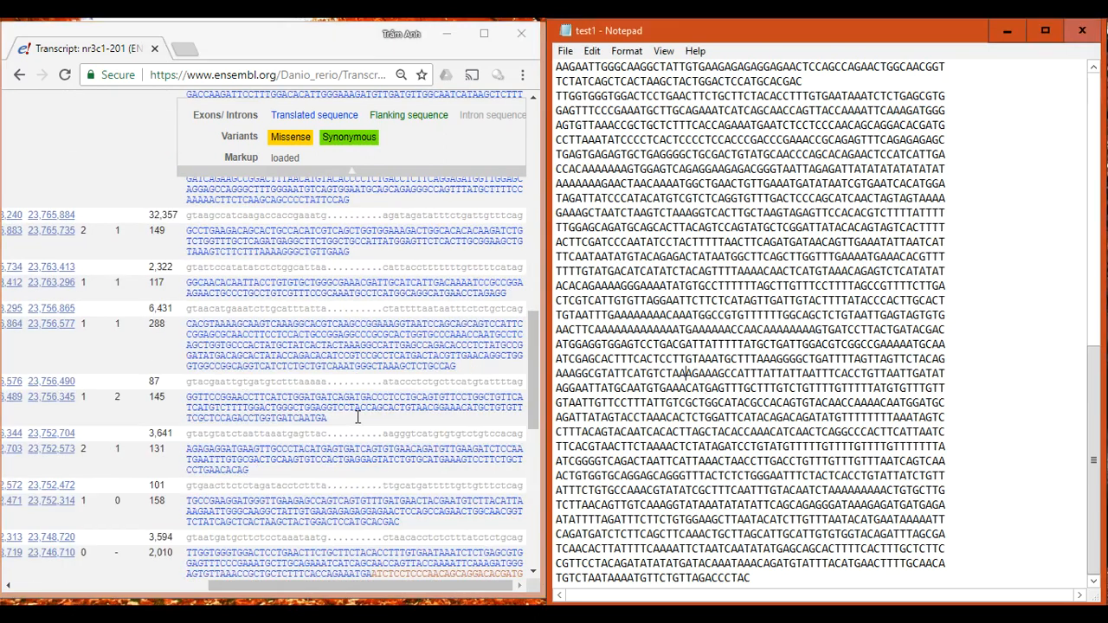
# Search test1 upward for the start of the 3' UTR, ATCTCCTCCCAACAGCAGGA, and delete everything from there to the file's end
pyautogui.scroll(-4, 371, 284)
pyautogui.moveTo(374, 249); pyautogui.dragTo(483, 250)
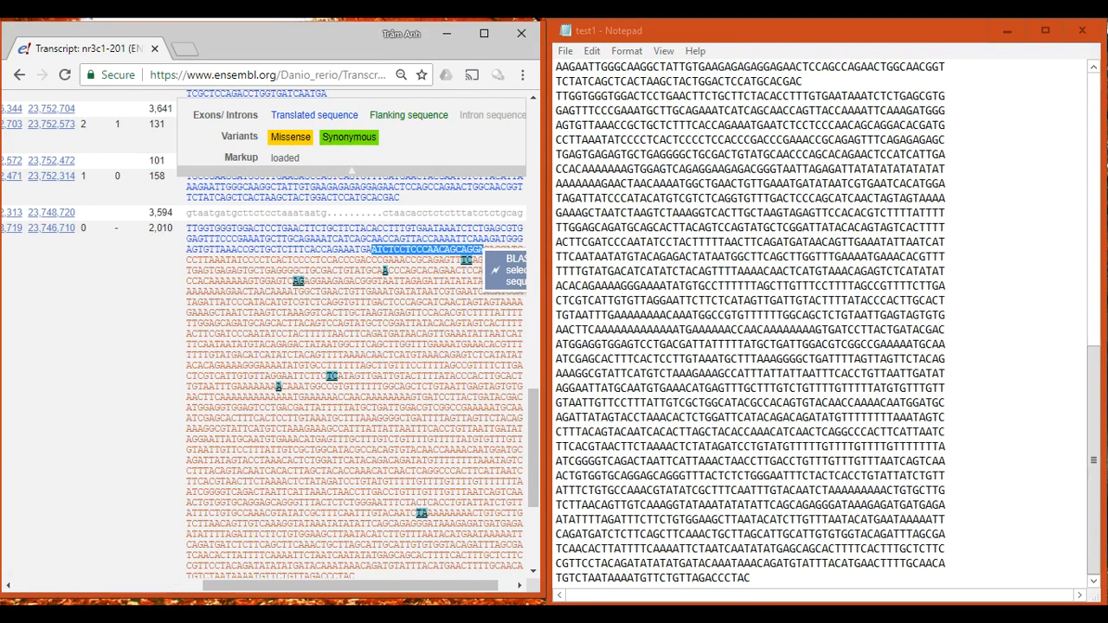
pyautogui.click(759, 575)
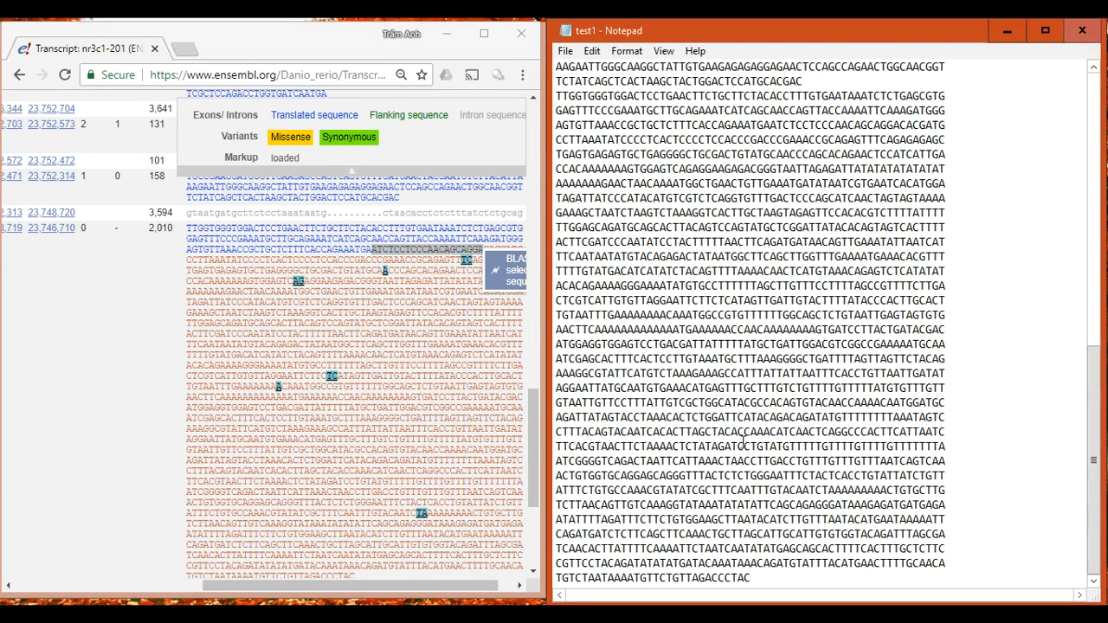
pyautogui.hotkey('ctrl', 'f')
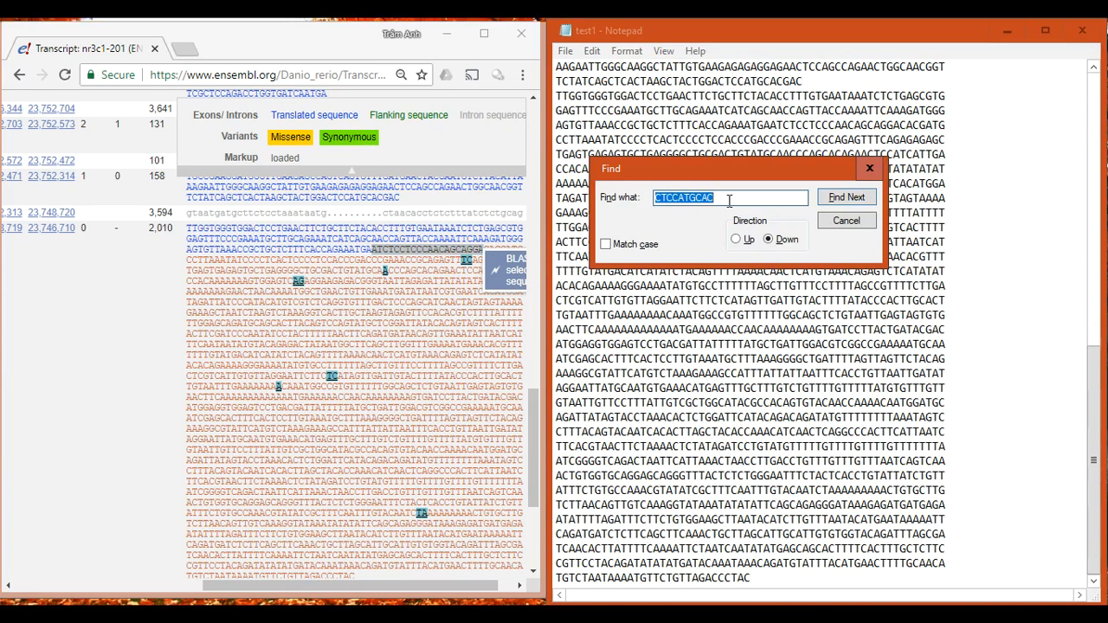
pyautogui.write('ATCTCCTCCCAACAGCAGGA')
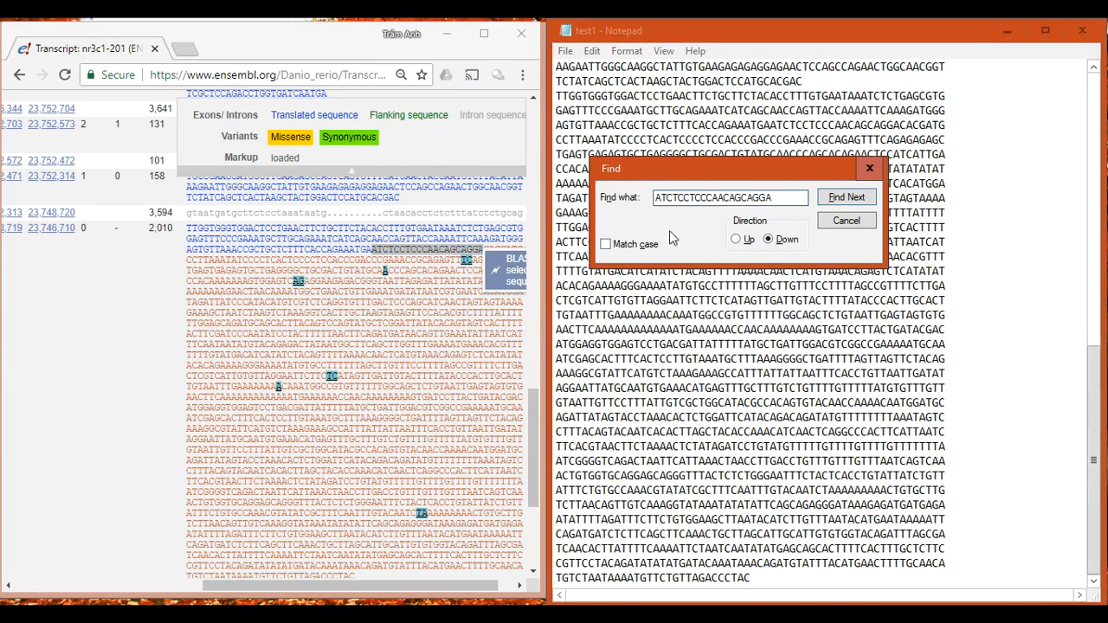
pyautogui.click(736, 239)
pyautogui.click(851, 200)
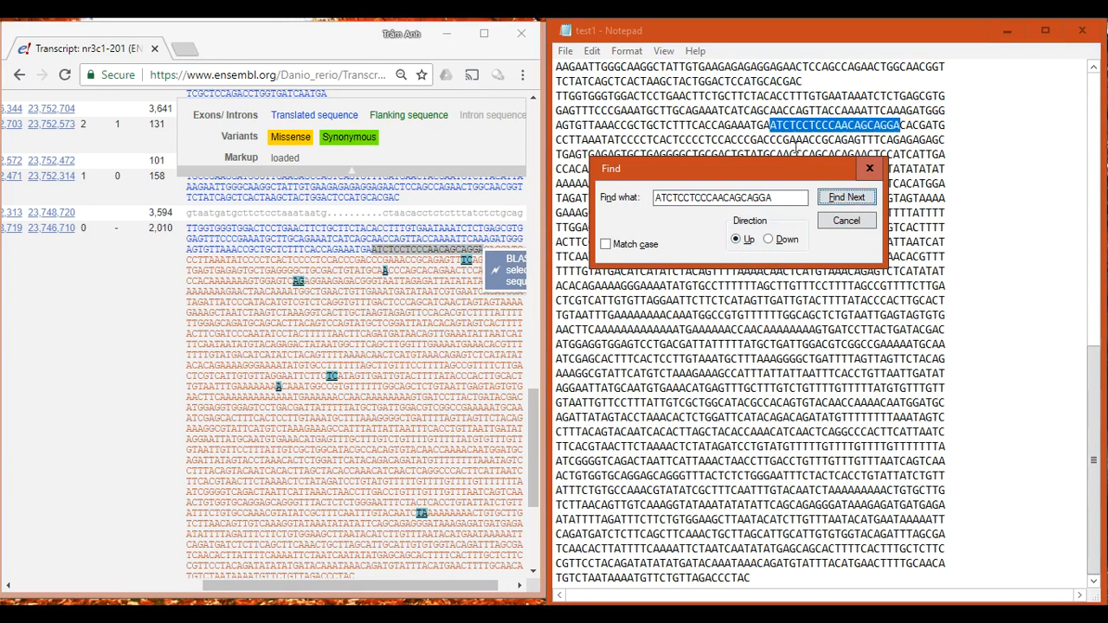
pyautogui.click(846, 221)
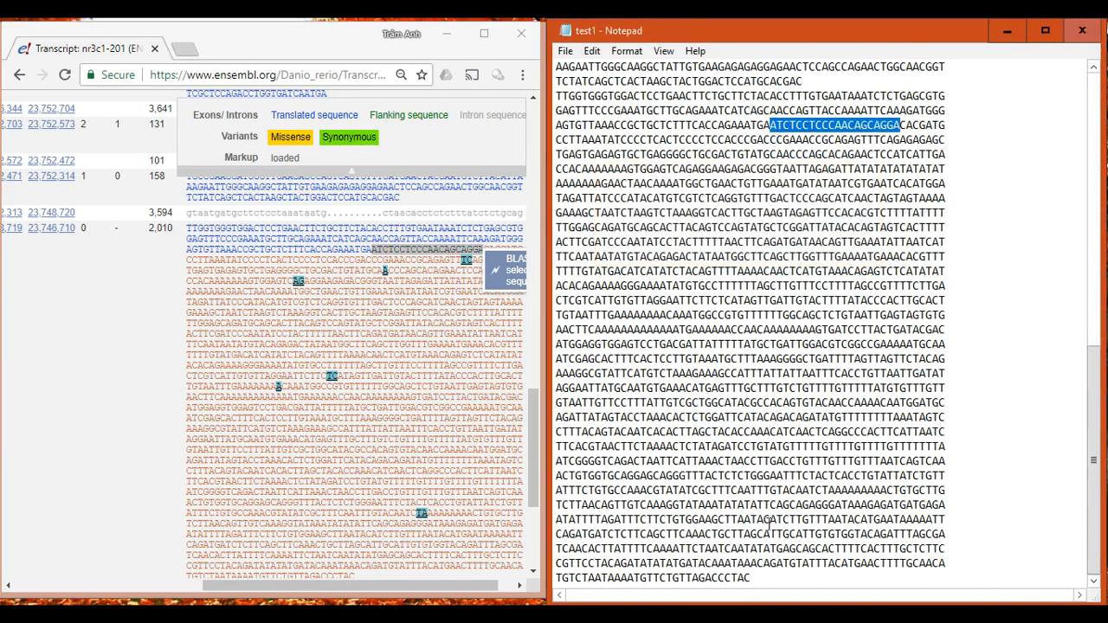
pyautogui.keyDown('shift'); pyautogui.click(755, 579); pyautogui.keyUp('shift')
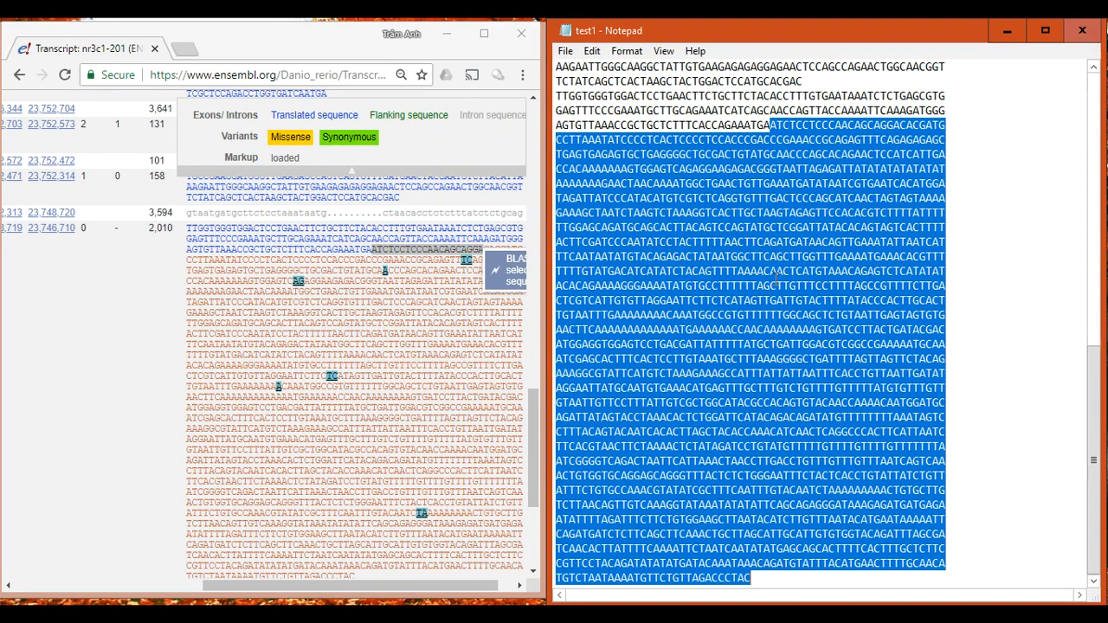
pyautogui.hotkey('ctrl', 'v')
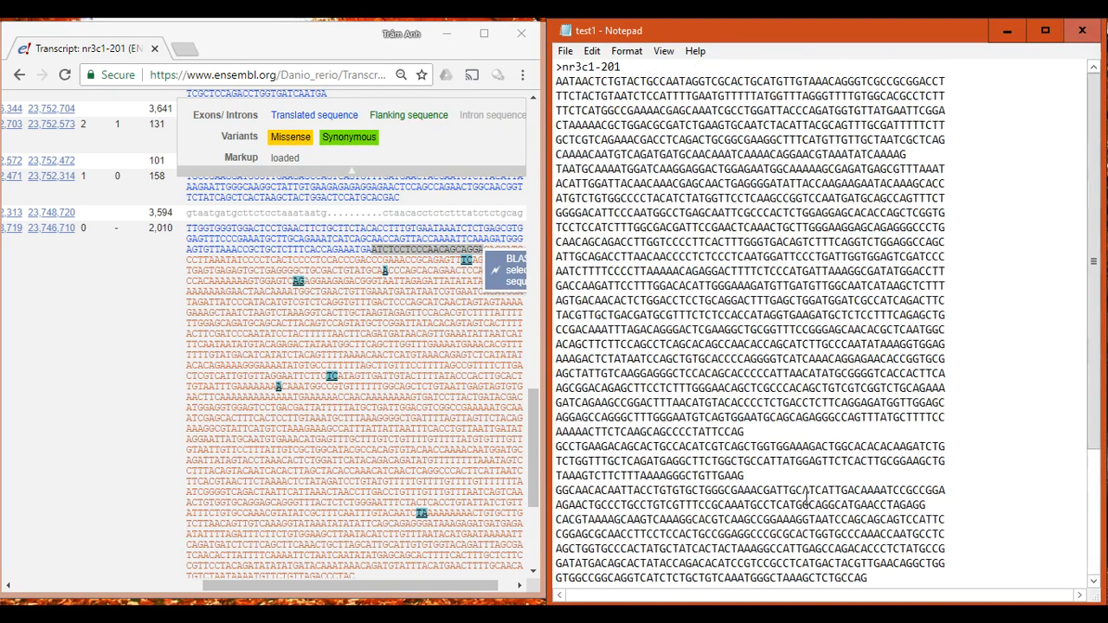
# Copy the start of exon 2, TAATGCAAAATGGATC, from Ensembl and search for it upward in test1
pyautogui.scroll(15, 329, 320)
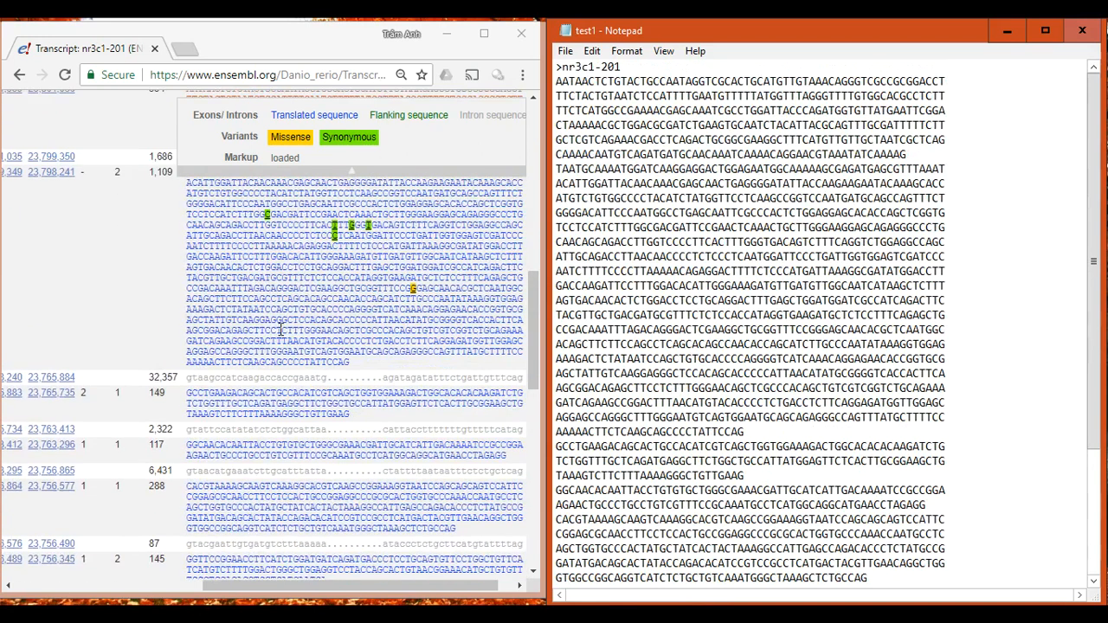
pyautogui.moveTo(187, 334); pyautogui.dragTo(276, 336)
pyautogui.hotkey('ctrl', 'c')
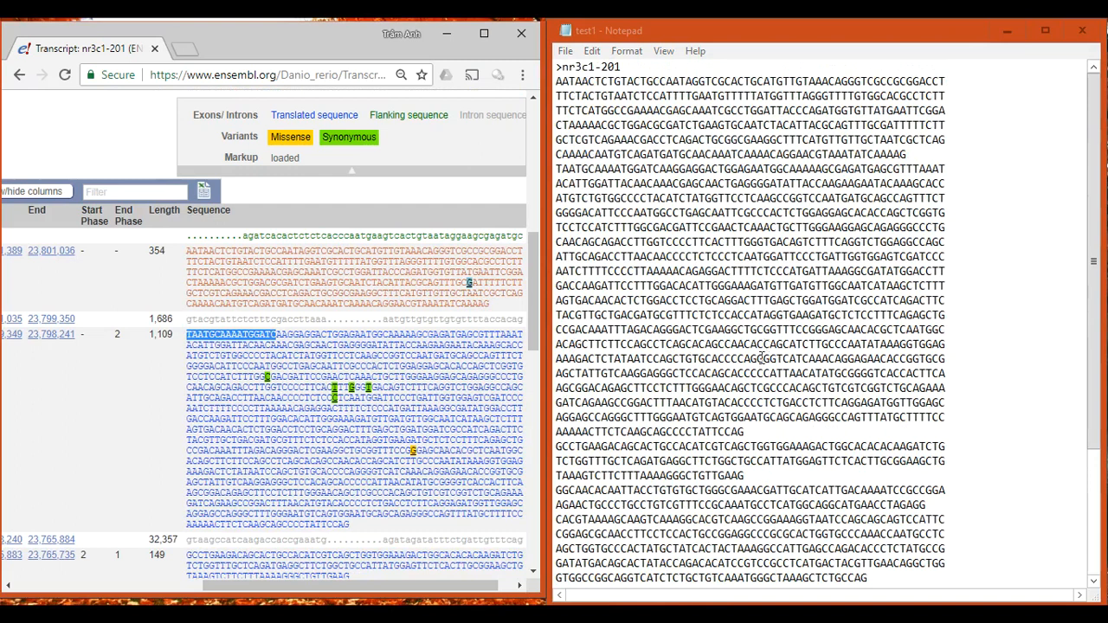
pyautogui.scroll(-4, 757, 462)
pyautogui.click(800, 580)
pyautogui.scroll(4, 762, 498)
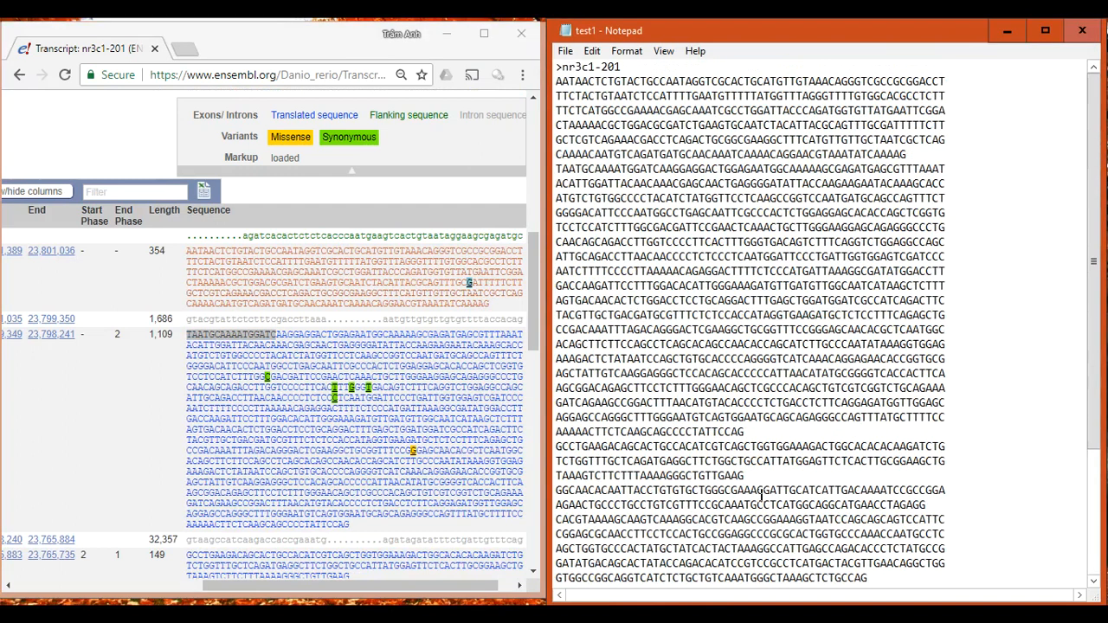
pyautogui.hotkey('ctrl', 'f')
pyautogui.hotkey('ctrl', 'v')
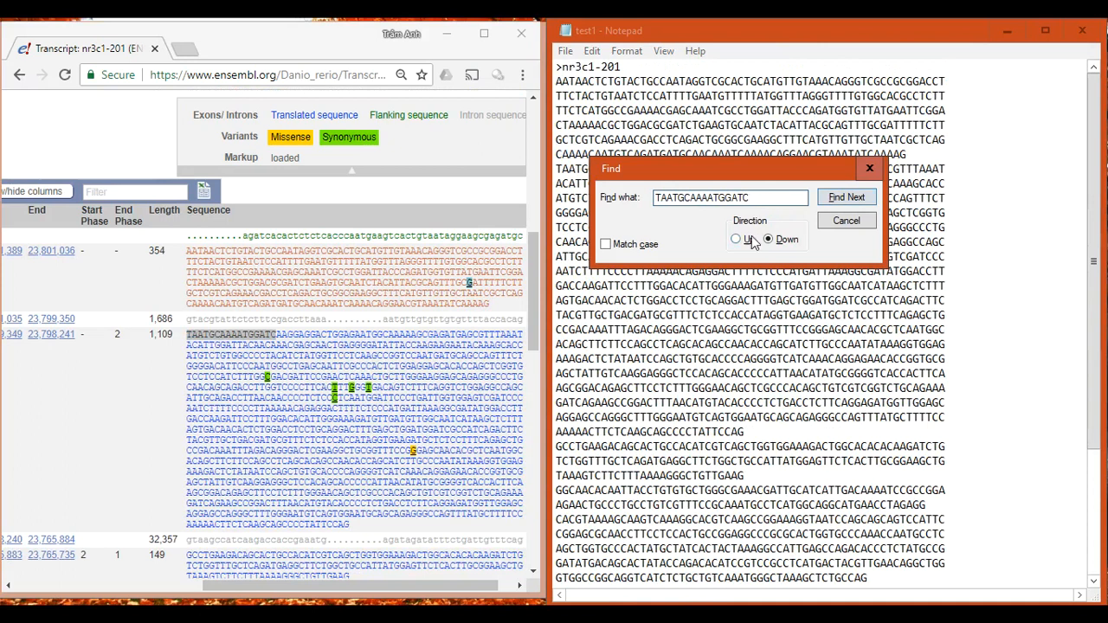
pyautogui.click(738, 239)
pyautogui.click(849, 199)
pyautogui.moveTo(718, 169); pyautogui.dragTo(730, 260)
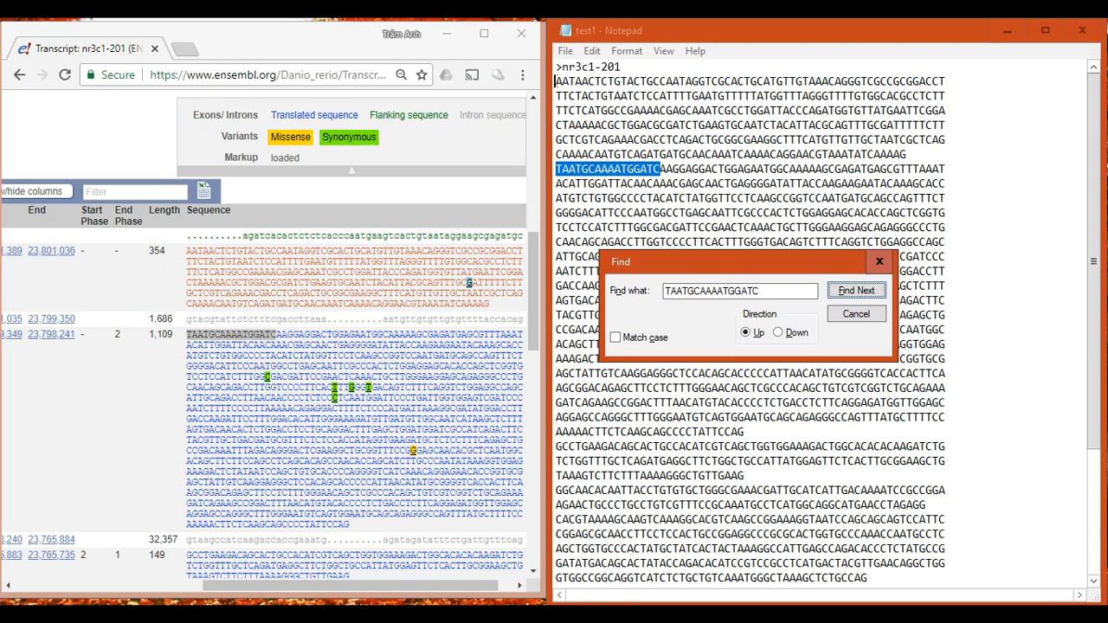
pyautogui.click(856, 315)
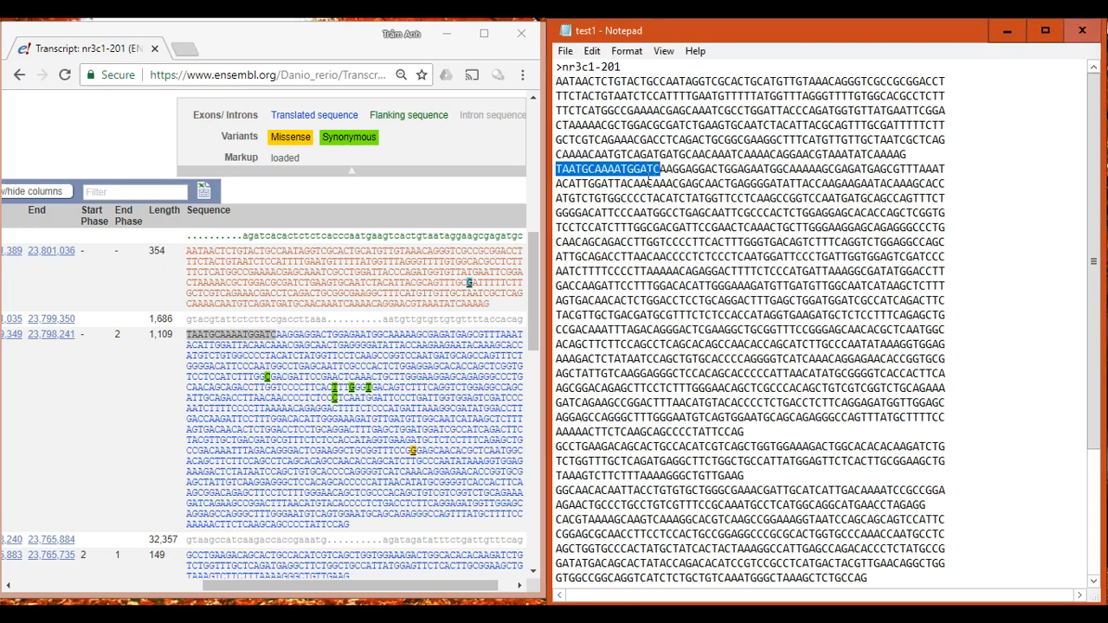
# Delete the 5' UTR below the header, through TAATGCAAA in exon 2, so the sequence begins with ATGGATC
pyautogui.click(244, 341)
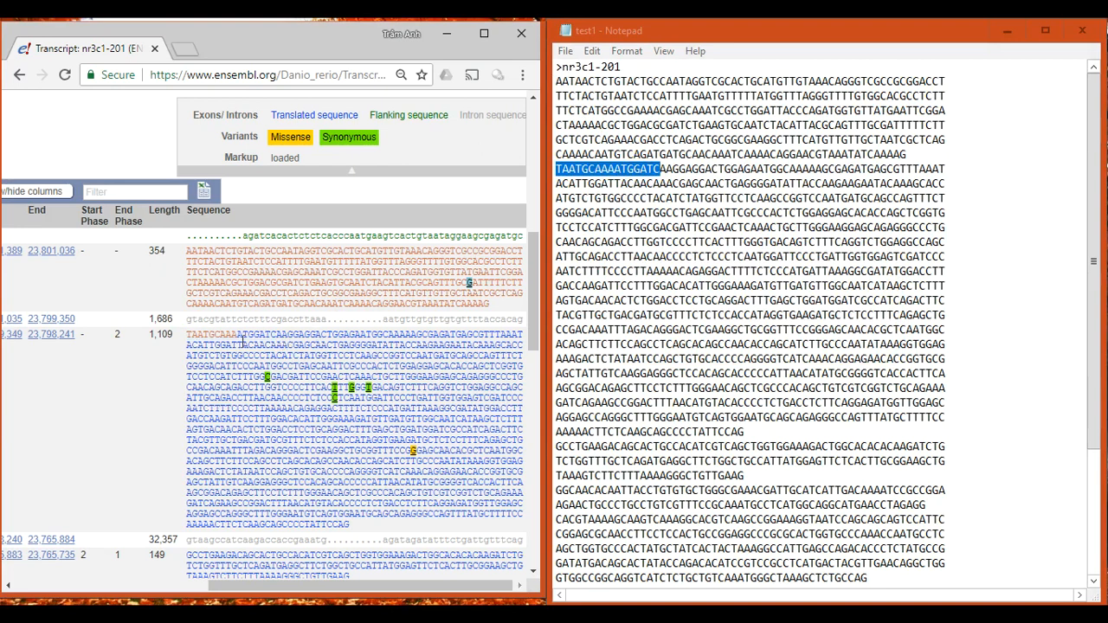
pyautogui.moveTo(615, 170); pyautogui.dragTo(556, 80)
pyautogui.press('Delete')
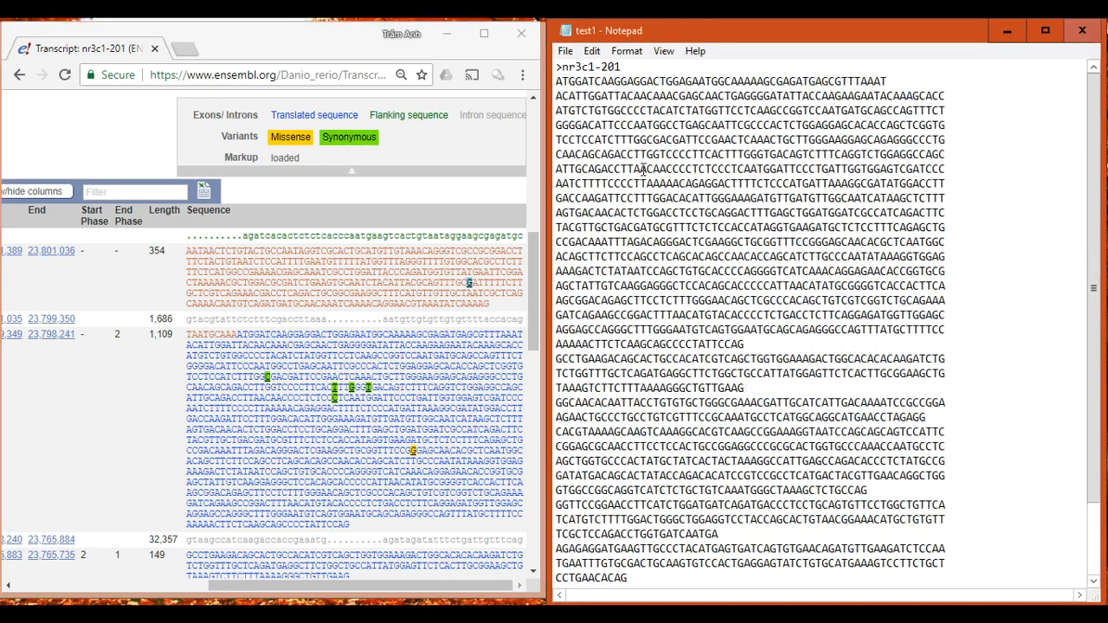
pyautogui.click(734, 357)
# Review the trimmed nr3c1-201 sequence and its header in a full-screen Notepad window, then return the window beside the browser
pyautogui.click(1045, 31)
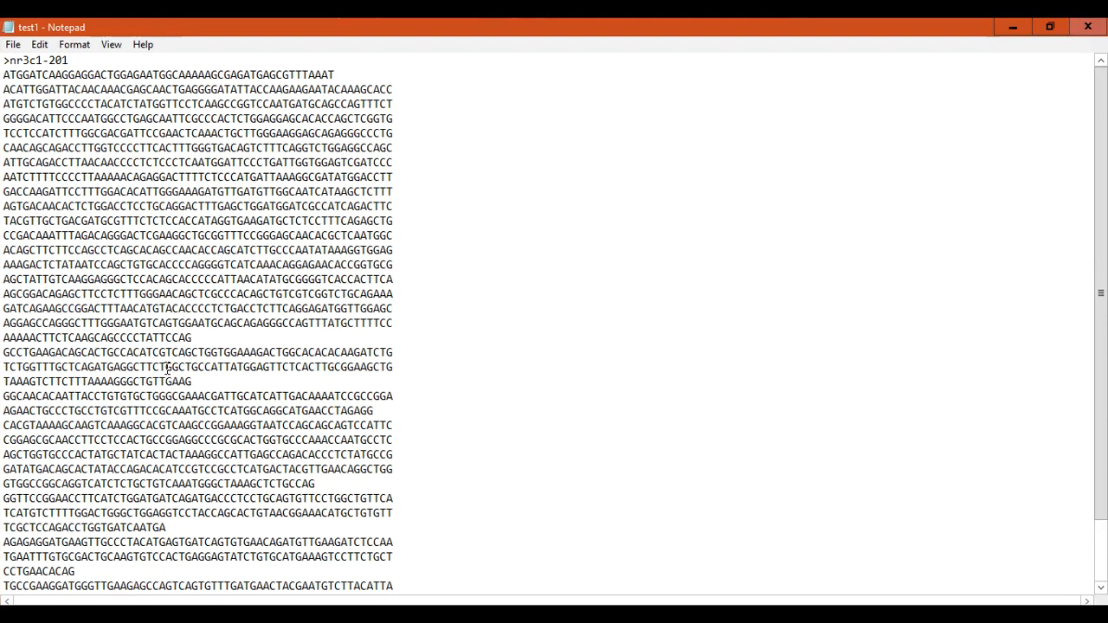
pyautogui.scroll(-2, 167, 369)
pyautogui.scroll(2, 167, 369)
pyautogui.scroll(-2, 167, 369)
pyautogui.scroll(2, 167, 368)
pyautogui.moveTo(6, 62); pyautogui.dragTo(70, 61)
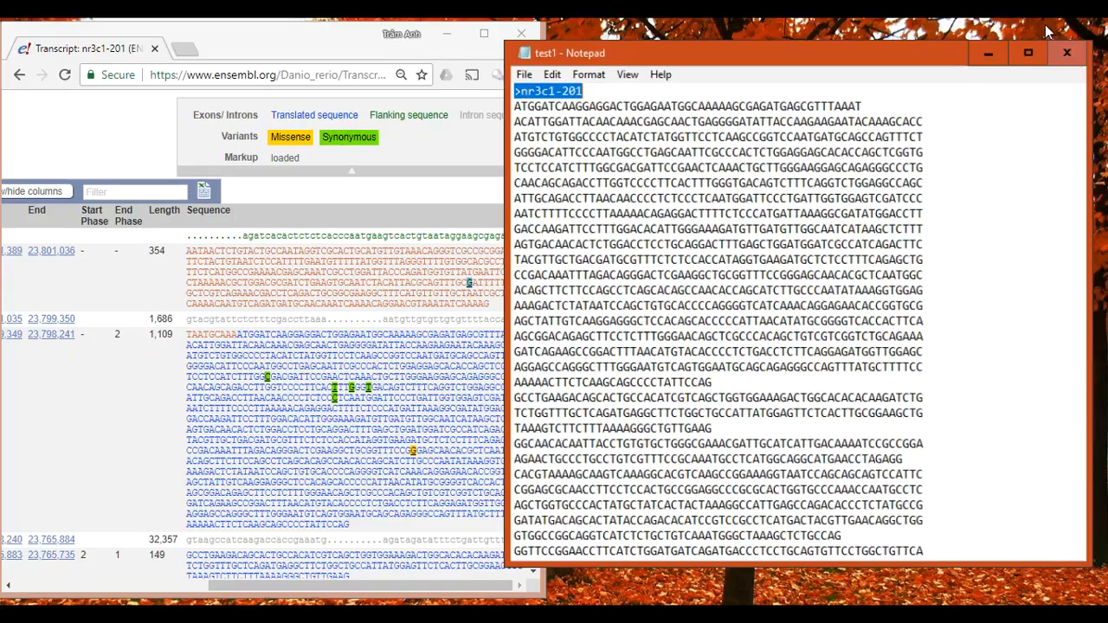
pyautogui.click(1050, 27)
pyautogui.doubleClick(775, 67)
# Open transcript nr3c1-202 from the Ensembl transcript table and show its Exons view
pyautogui.scroll(3, 245, 337)
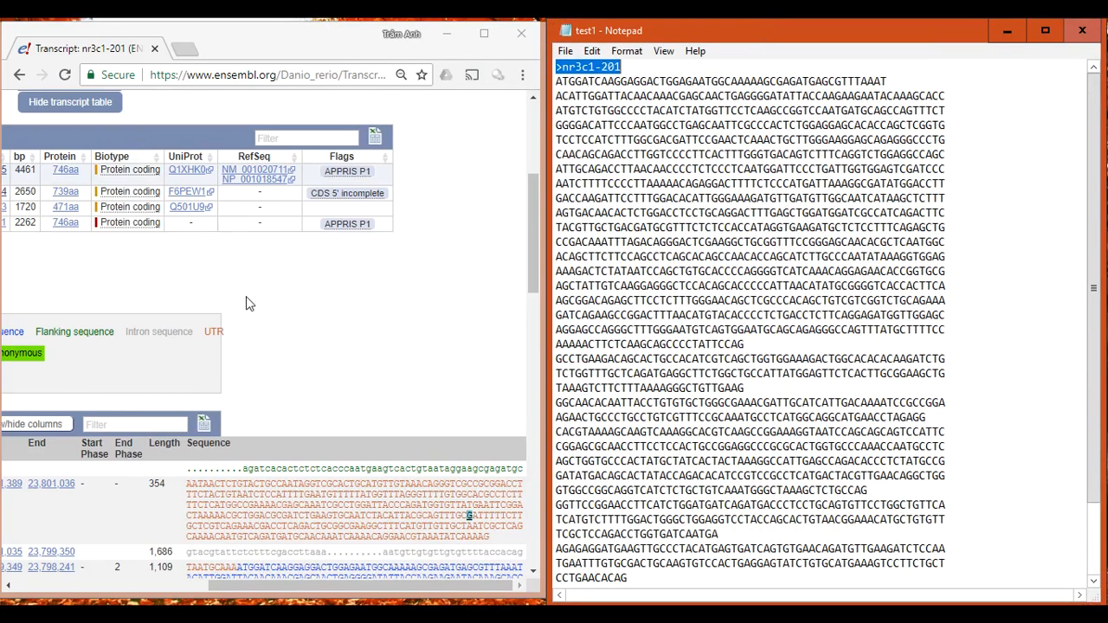
pyautogui.moveTo(345, 588); pyautogui.dragTo(145, 591)
pyautogui.scroll(1, 126, 479)
pyautogui.scroll(3, 126, 480)
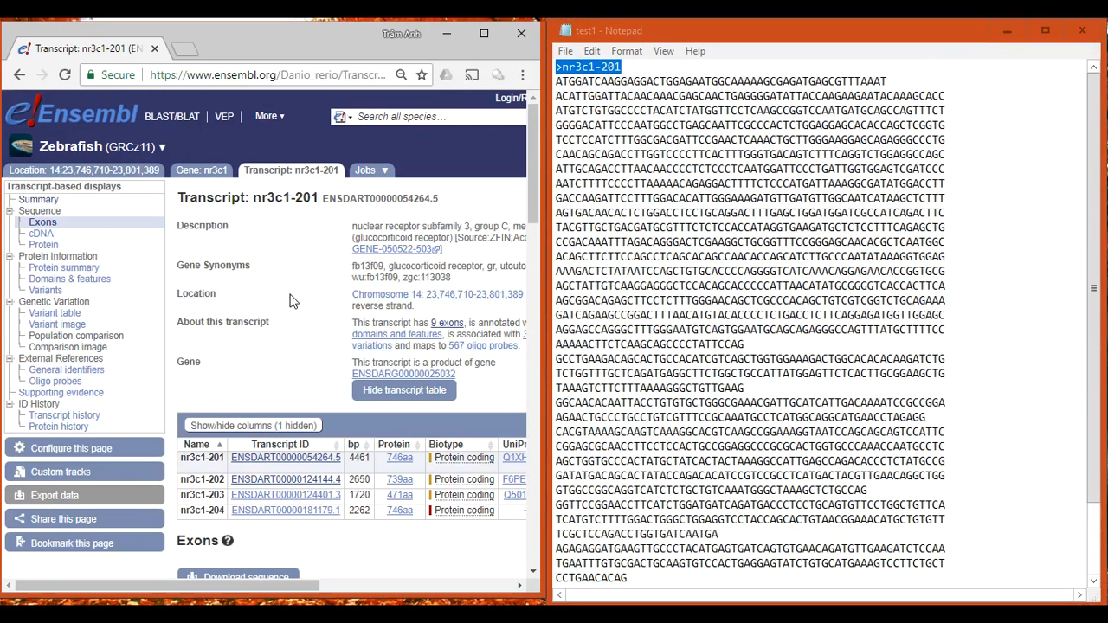
pyautogui.click(261, 485)
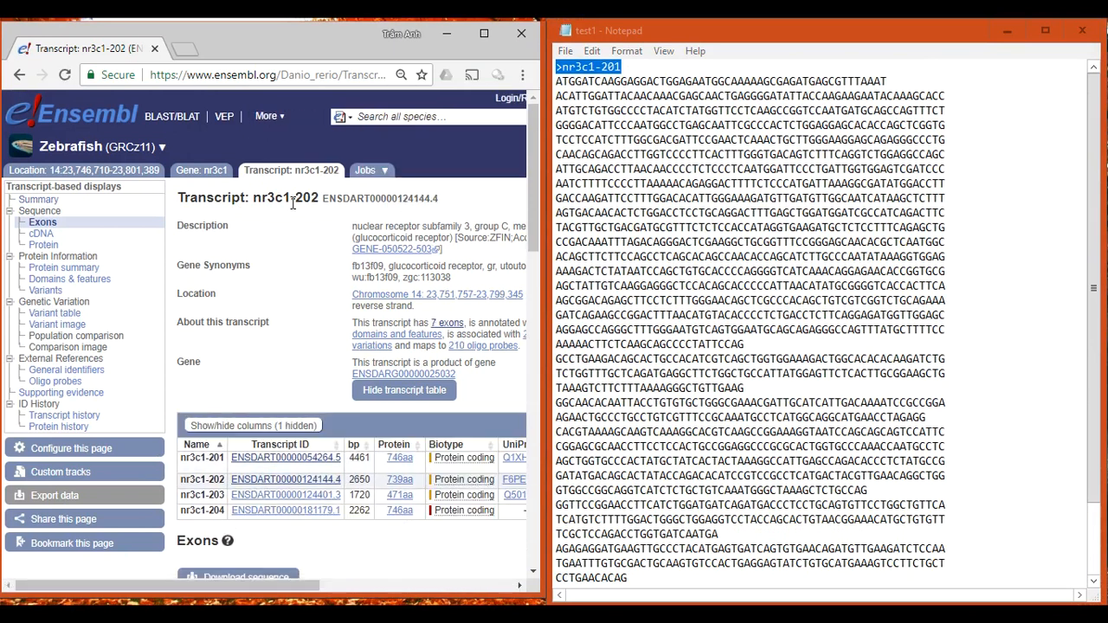
pyautogui.moveTo(298, 197); pyautogui.dragTo(319, 198)
pyautogui.click(52, 222)
# Examine the exon sequences of nr3c1-202 in the Ensembl table, including where the coding sequence and UTR lie
pyautogui.scroll(-4, 339, 433)
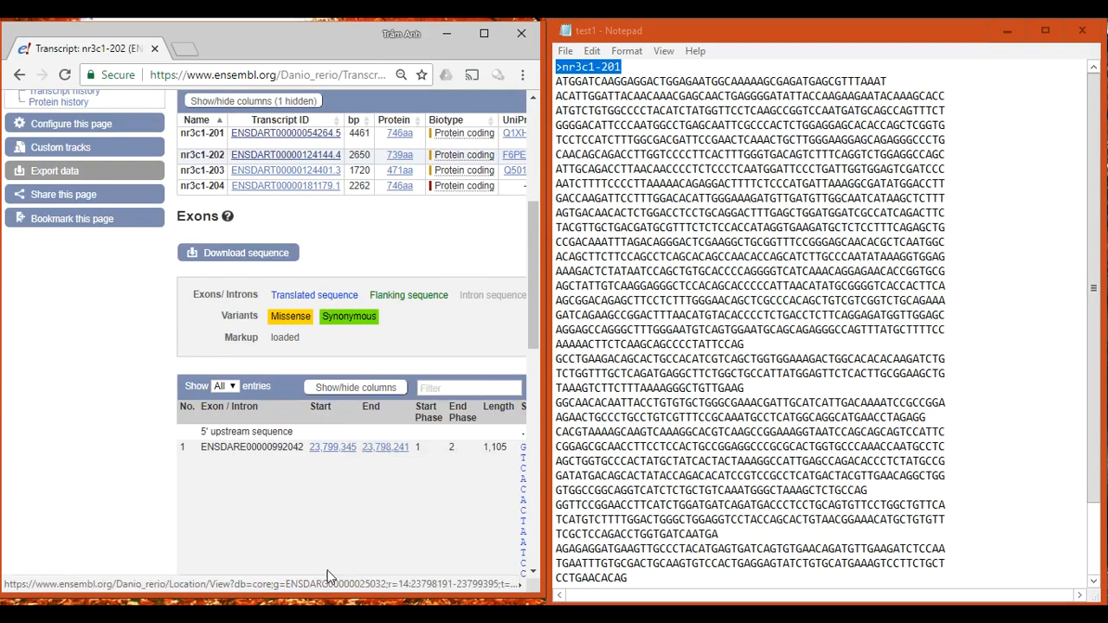
pyautogui.moveTo(290, 584); pyautogui.dragTo(493, 585)
pyautogui.scroll(-4, 307, 502)
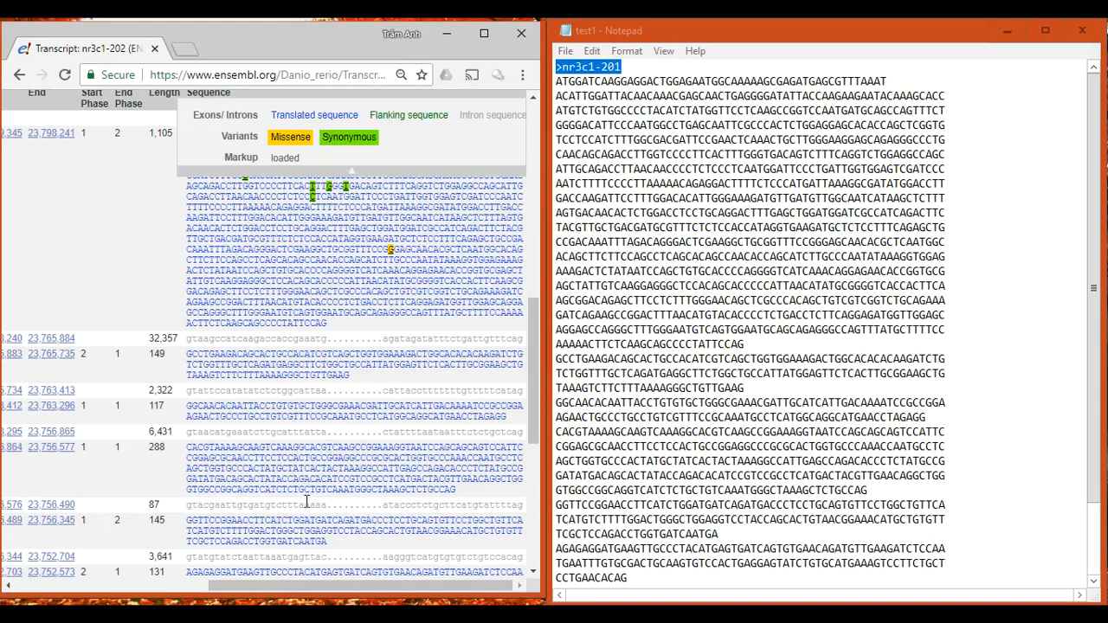
pyautogui.scroll(-2, 307, 502)
pyautogui.scroll(4, 307, 502)
pyautogui.moveTo(306, 585); pyautogui.dragTo(96, 582)
pyautogui.scroll(4, 241, 422)
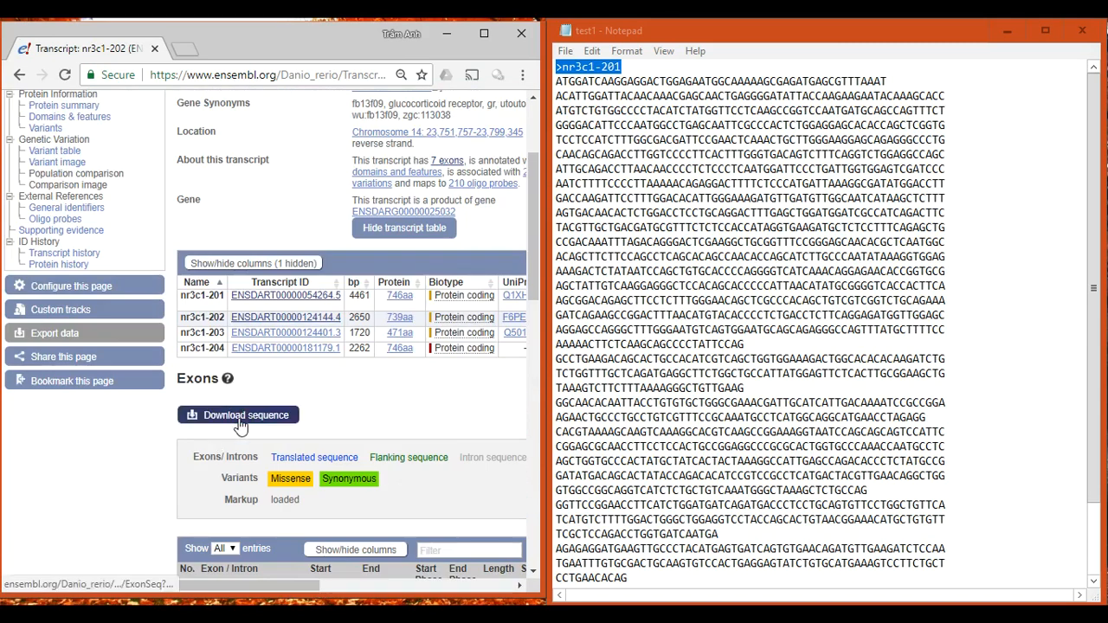
# Preview the nr3c1-202 sequence download in FASTA format with only exons included
pyautogui.click(241, 422)
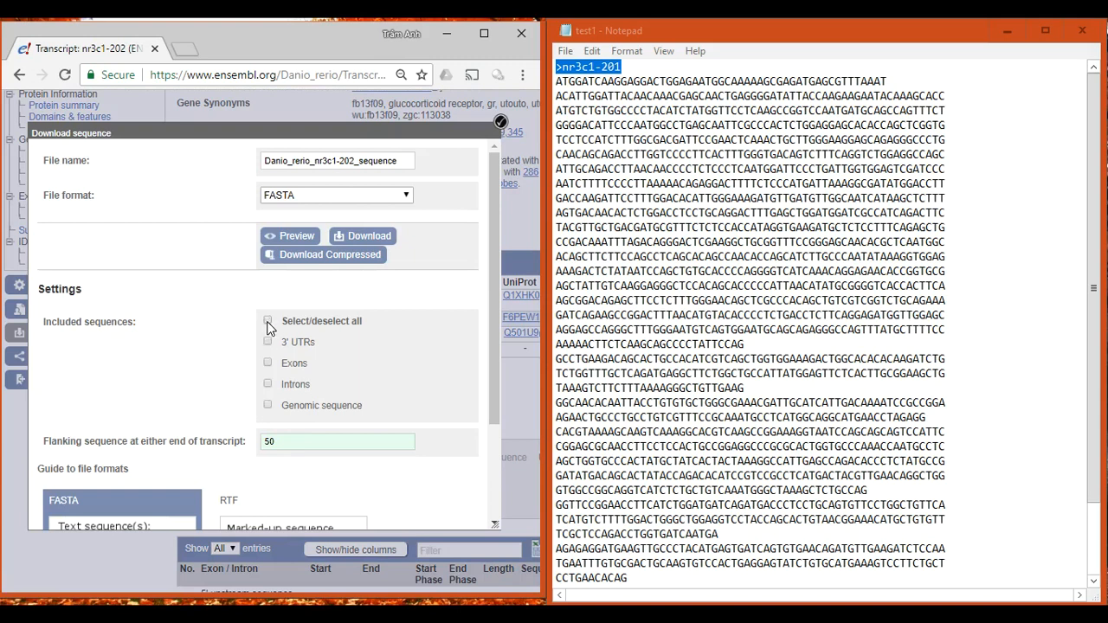
pyautogui.click(268, 363)
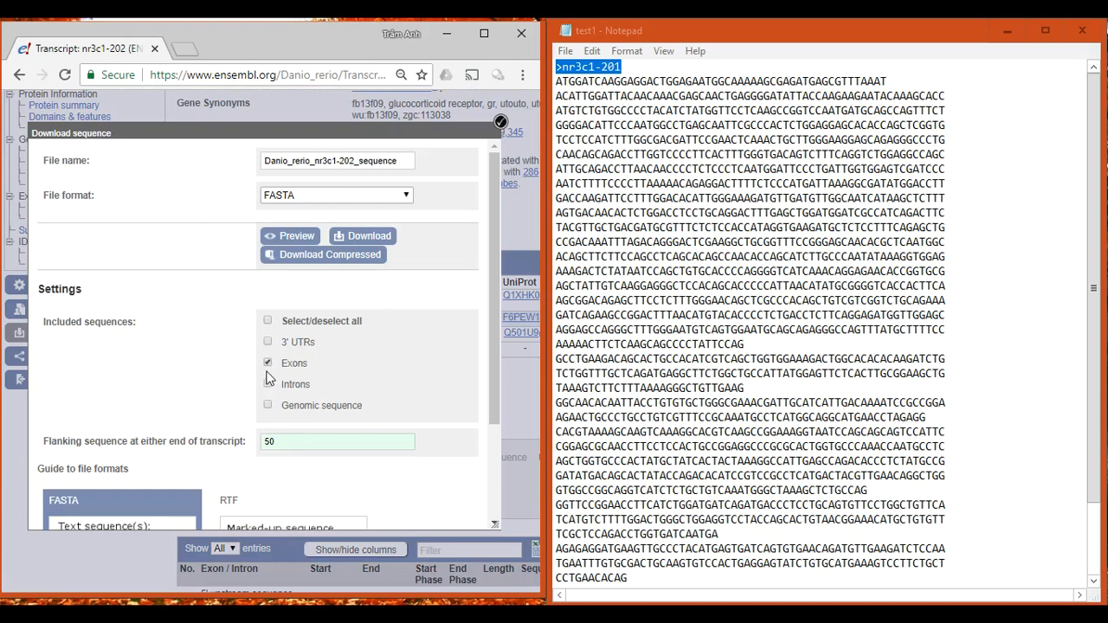
pyautogui.click(291, 239)
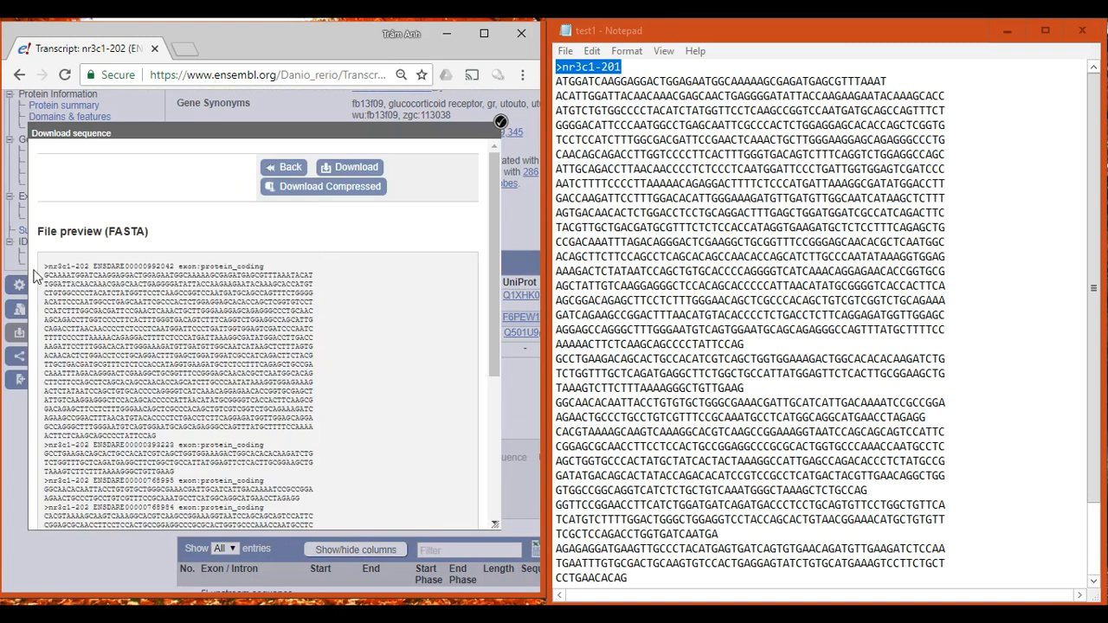
# Copy all previewed nr3c1-202 exon sequences and paste them into test1 below the nr3c1-201 sequence, separated by blank lines
pyautogui.moveTo(46, 267); pyautogui.dragTo(286, 500)
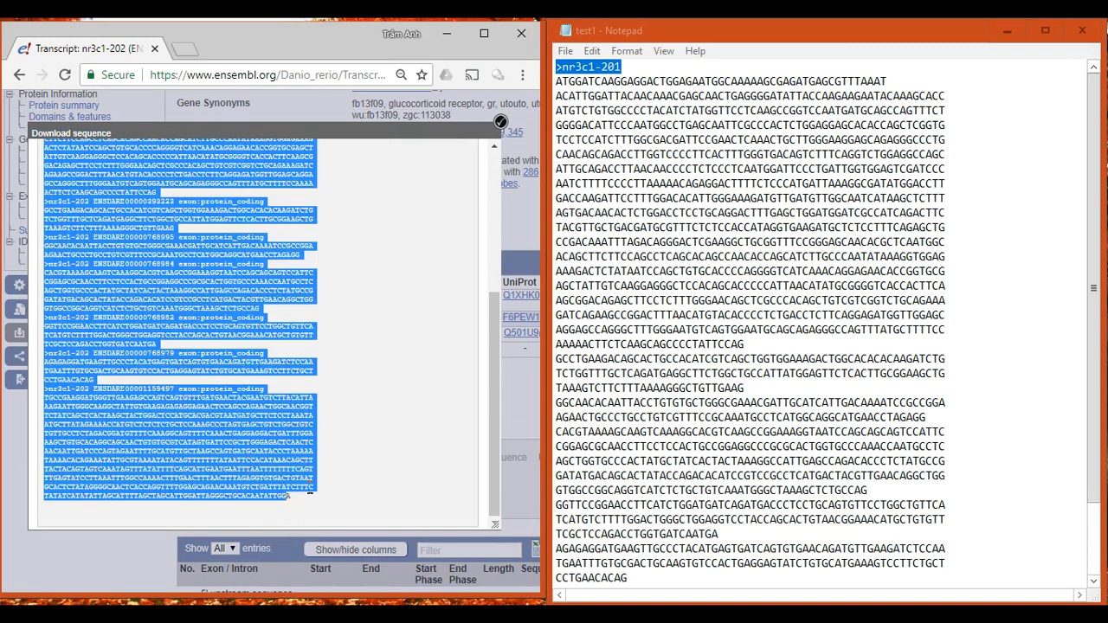
pyautogui.click(603, 378)
pyautogui.scroll(-2, 658, 459)
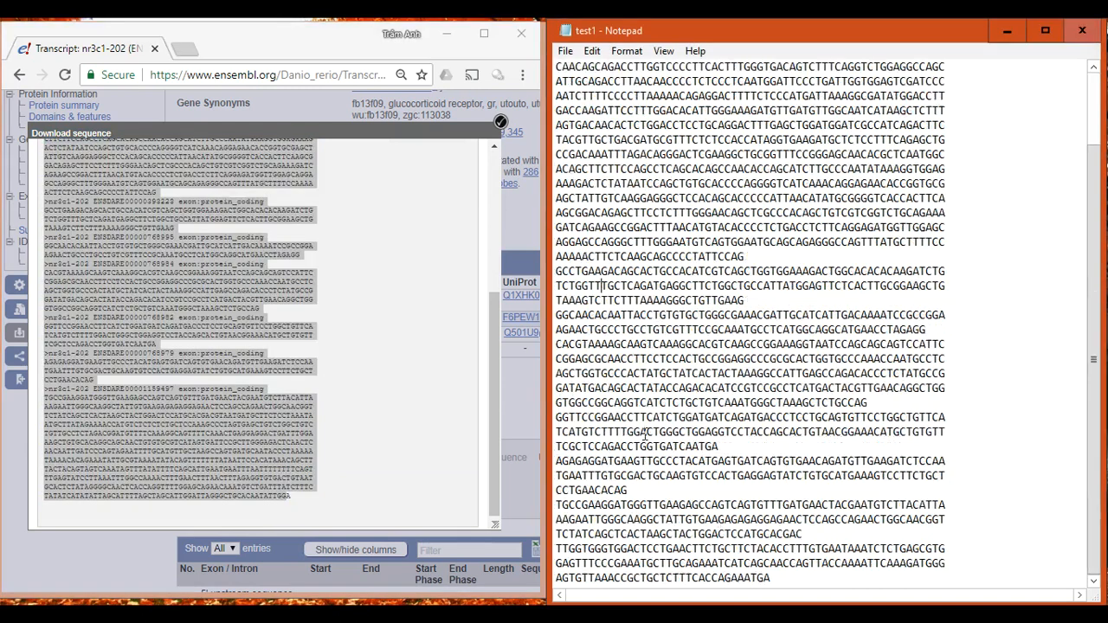
pyautogui.click(796, 575)
pyautogui.press('Return')
pyautogui.press('Return')
pyautogui.press('Return')
pyautogui.press('Return')
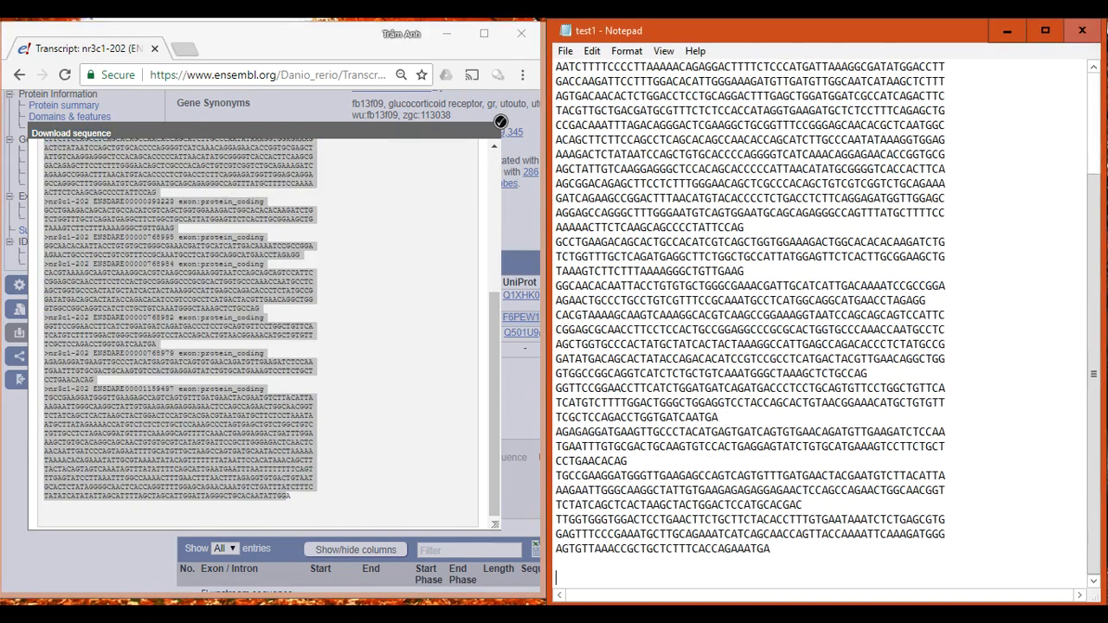
pyautogui.hotkey('ctrl', 'v')
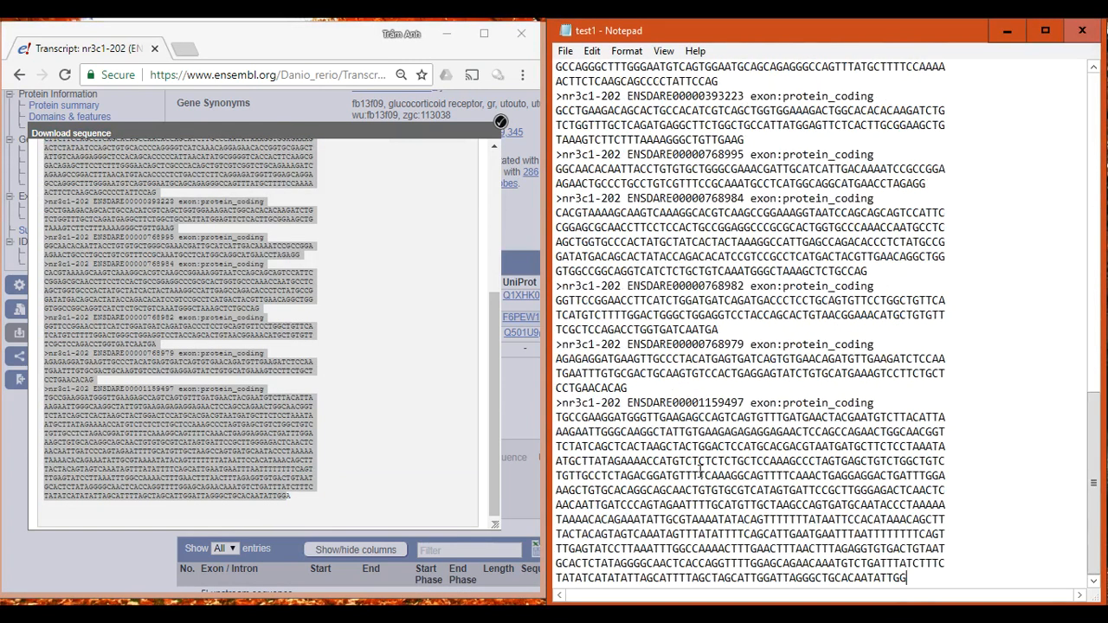
pyautogui.scroll(12, 831, 271)
pyautogui.moveTo(874, 242); pyautogui.dragTo(636, 243)
pyautogui.press('BackSpace')
pyautogui.press('BackSpace')
pyautogui.scroll(-2, 689, 390)
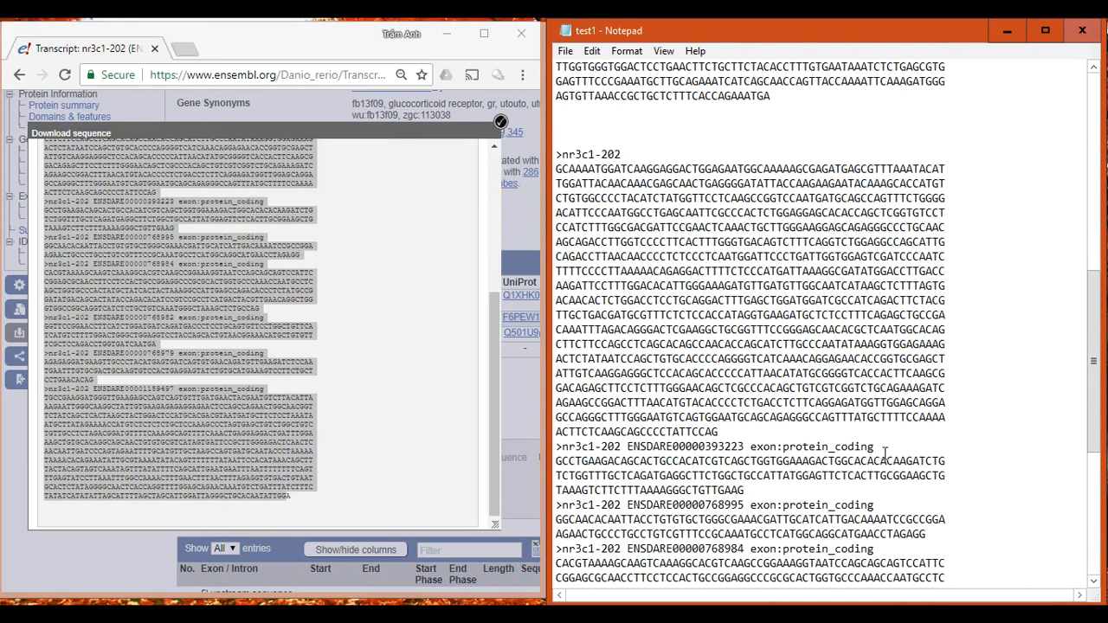
pyautogui.moveTo(885, 453); pyautogui.dragTo(556, 447)
pyautogui.press('BackSpace')
pyautogui.press('BackSpace')
pyautogui.scroll(-3, 742, 478)
pyautogui.moveTo(874, 358); pyautogui.dragTo(562, 358)
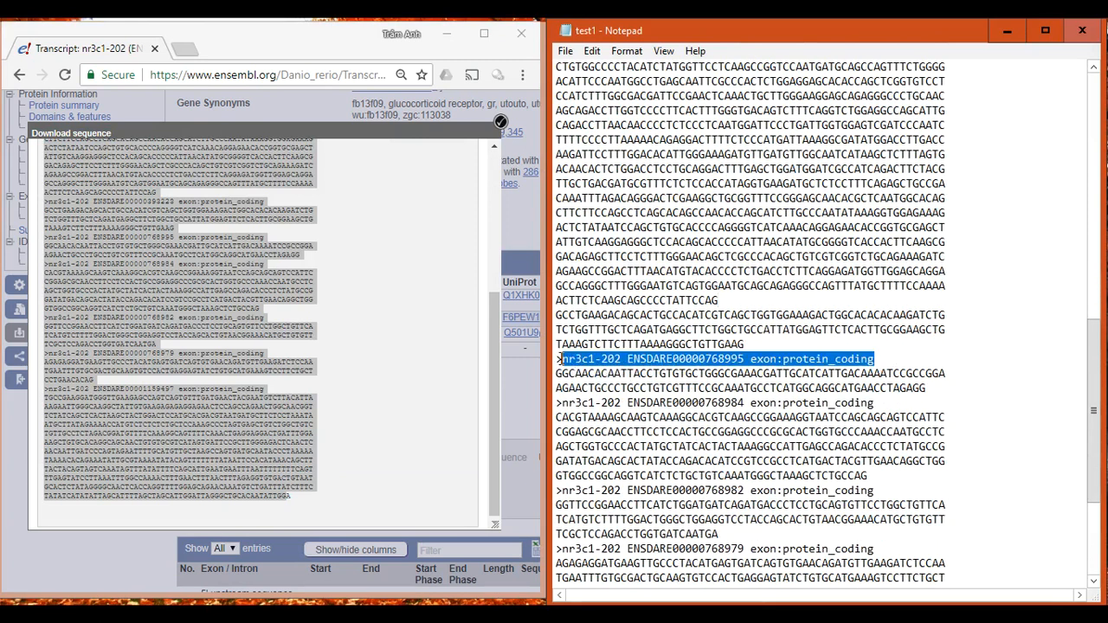
pyautogui.press('BackSpace')
pyautogui.press('BackSpace')
pyautogui.press('BackSpace')
pyautogui.moveTo(888, 387); pyautogui.dragTo(558, 388)
pyautogui.press('BackSpace')
pyautogui.press('BackSpace')
pyautogui.scroll(-2, 847, 374)
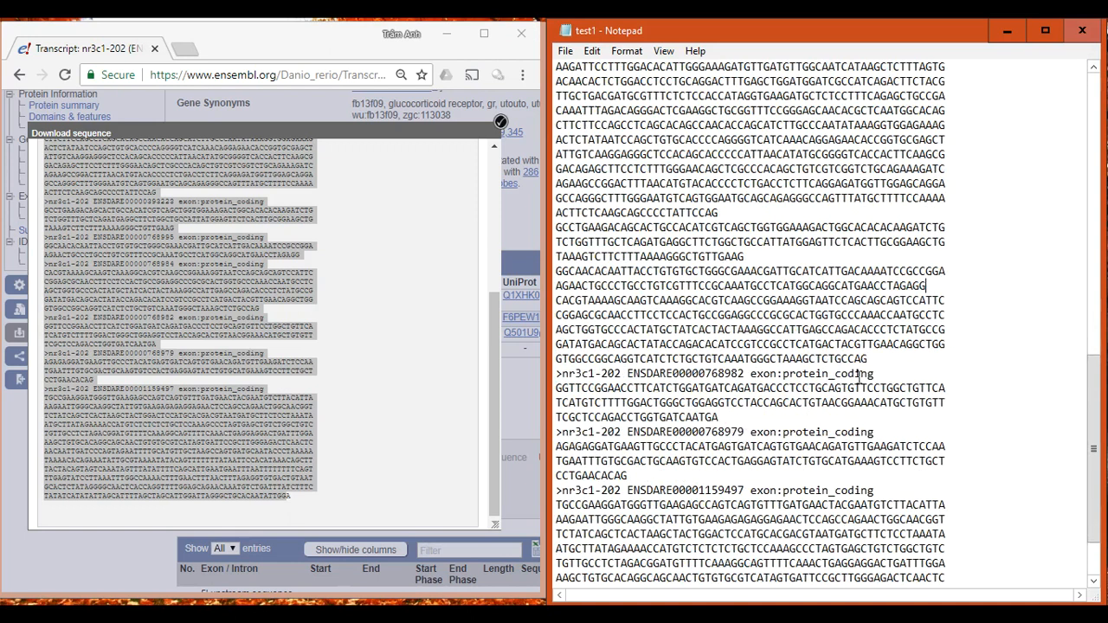
pyautogui.moveTo(874, 374); pyautogui.dragTo(556, 373)
pyautogui.press('BackSpace')
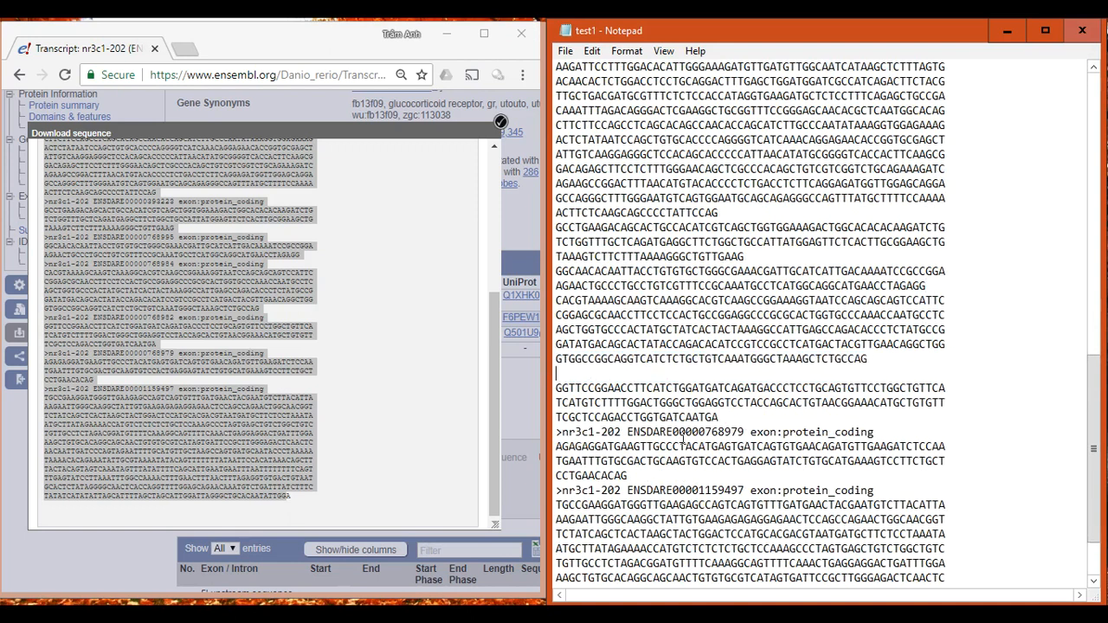
pyautogui.press('BackSpace')
pyautogui.moveTo(875, 418); pyautogui.dragTo(557, 420)
pyautogui.press('BackSpace')
pyautogui.press('BackSpace')
pyautogui.scroll(-1, 606, 415)
pyautogui.moveTo(874, 403); pyautogui.dragTo(556, 403)
pyautogui.press('BackSpace')
pyautogui.press('BackSpace')
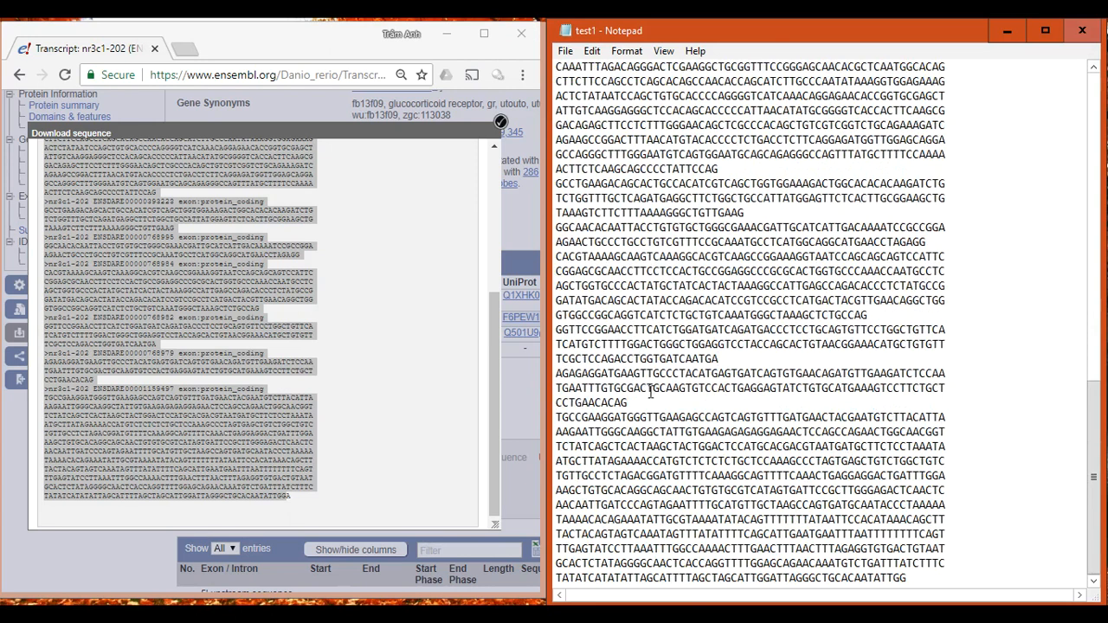
# Close the sequence preview and copy GGAGGACTGATTTGGA, right after the stop codon TGA in the last nr3c1-202 exon on Ensembl
pyautogui.click(500, 121)
pyautogui.scroll(-3, 452, 481)
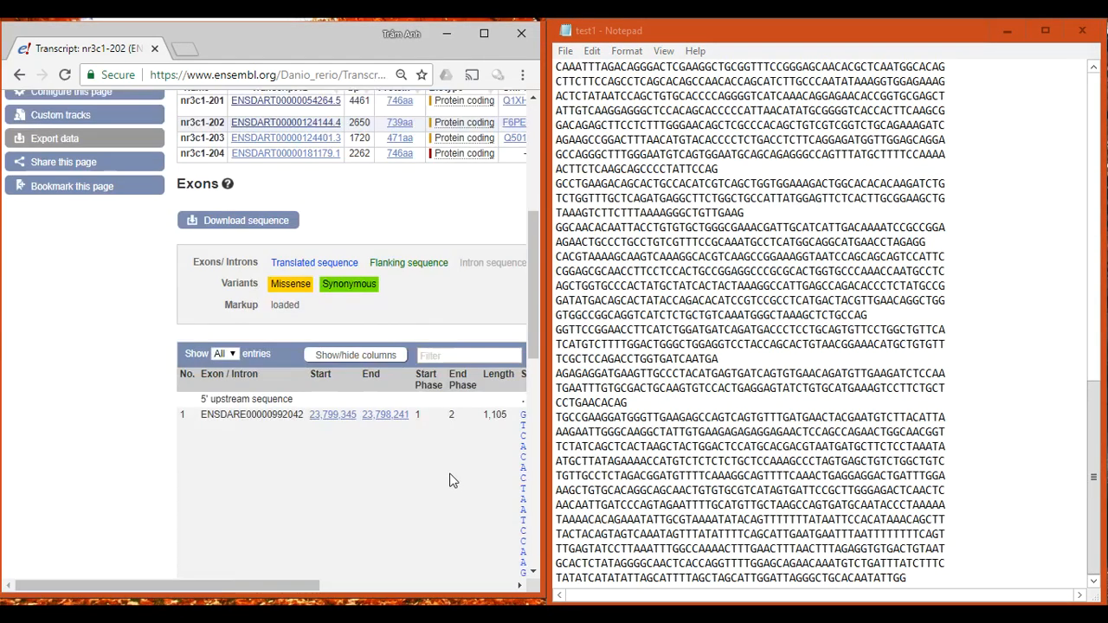
pyautogui.scroll(-1, 452, 481)
pyautogui.moveTo(310, 586); pyautogui.dragTo(498, 586)
pyautogui.scroll(-5, 362, 451)
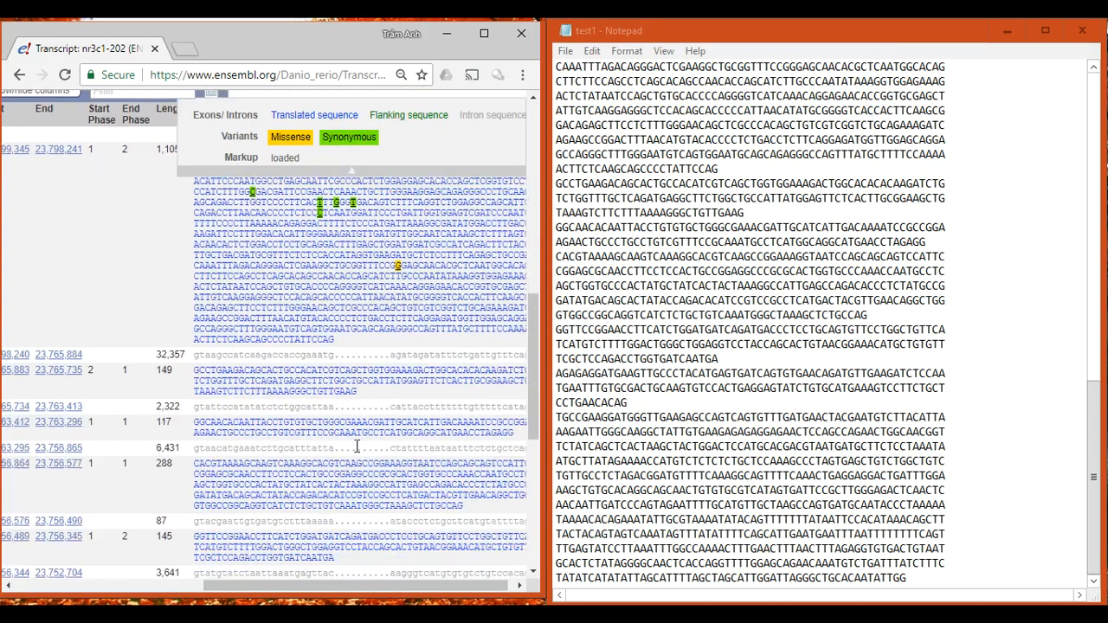
pyautogui.moveTo(444, 426); pyautogui.dragTo(525, 426)
pyautogui.hotkey('ctrl', 'c')
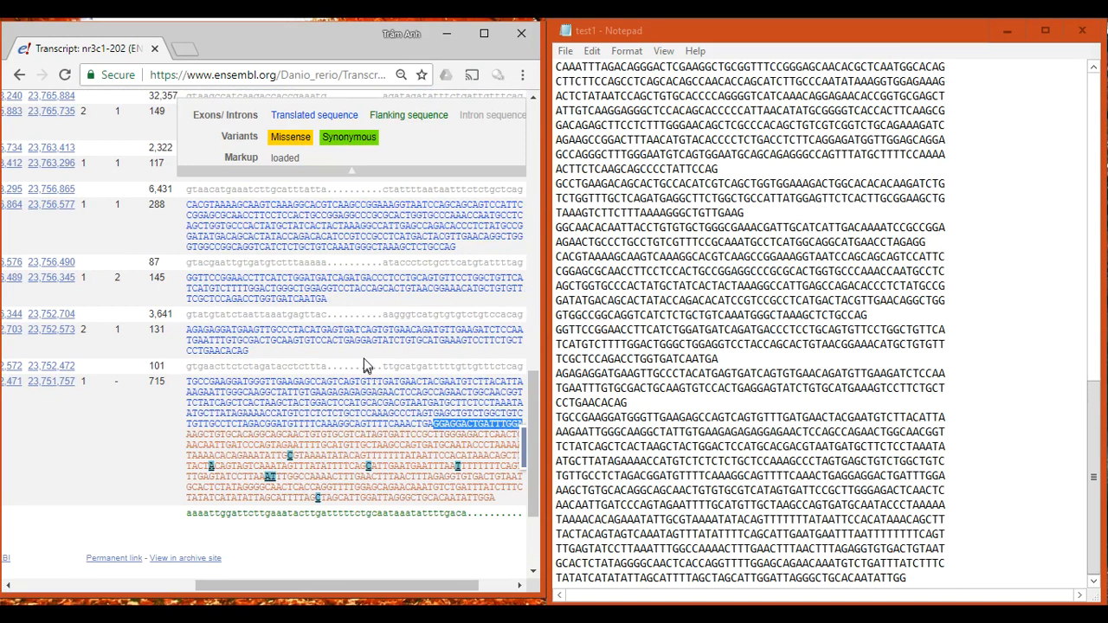
# Search upward from the end of test1 for GGAGGACTGATTTGGA, then close the search
pyautogui.click(770, 419)
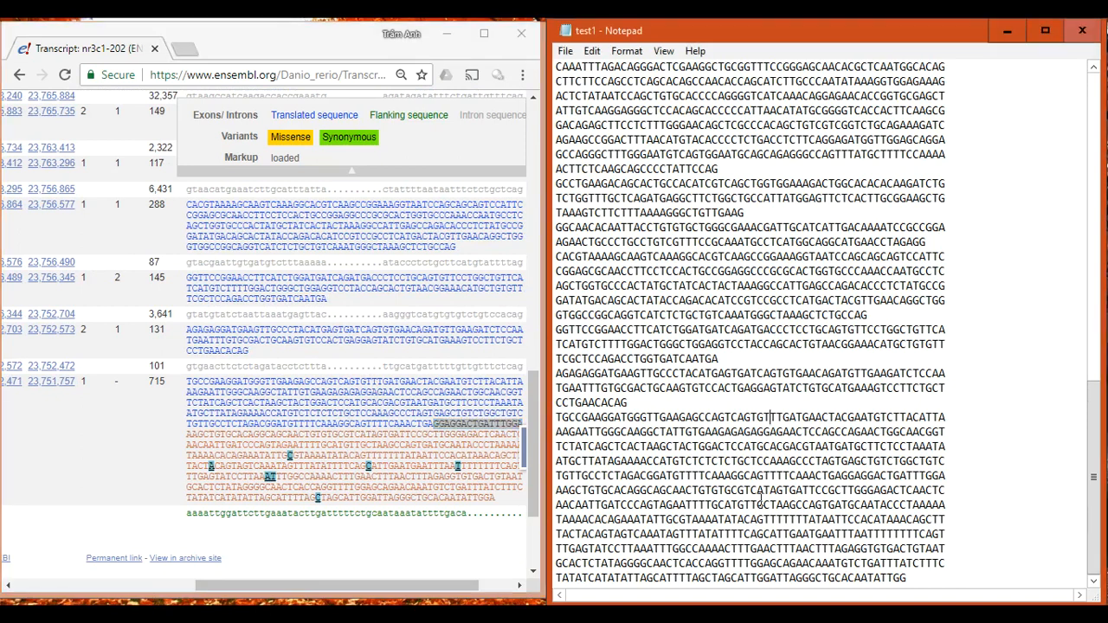
pyautogui.click(910, 576)
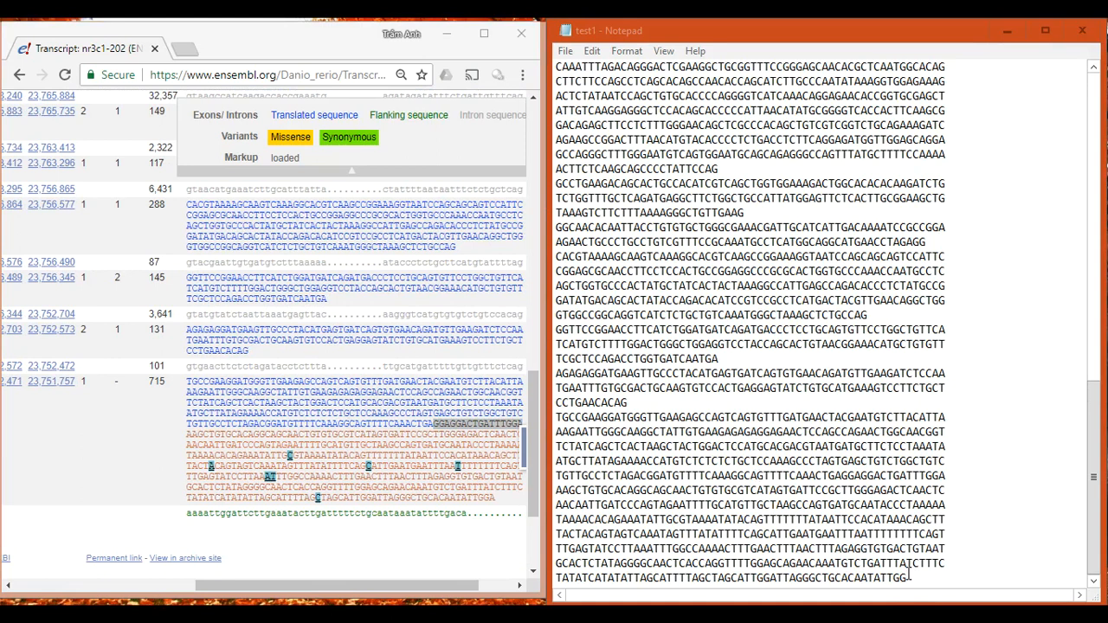
pyautogui.hotkey('ctrl', 'f')
pyautogui.hotkey('ctrl', 'v')
pyautogui.click(736, 239)
pyautogui.click(846, 198)
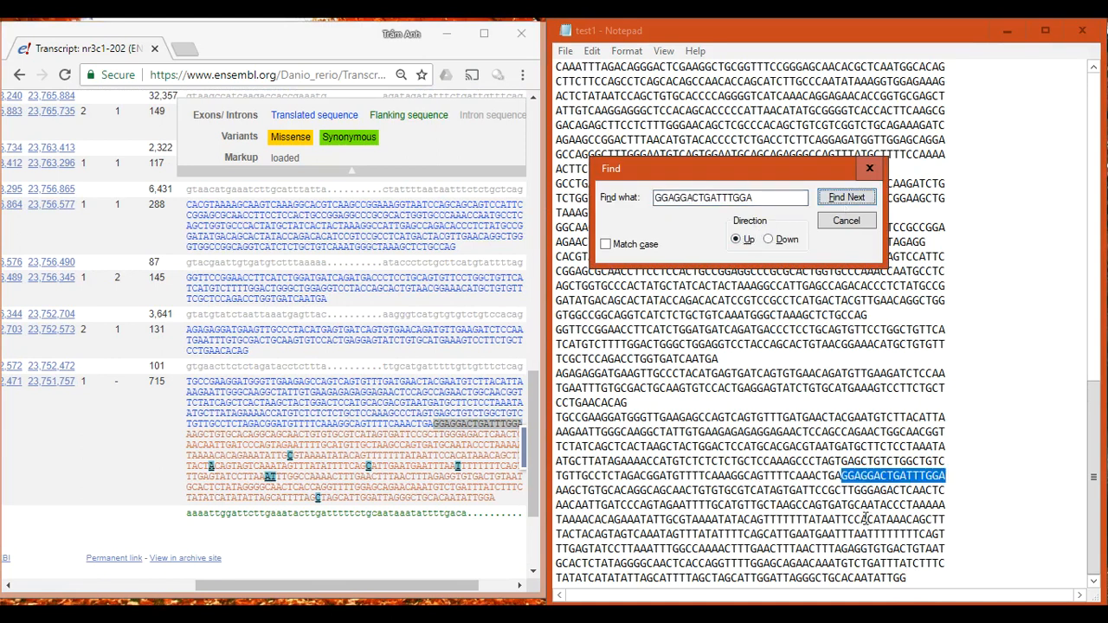
pyautogui.click(844, 227)
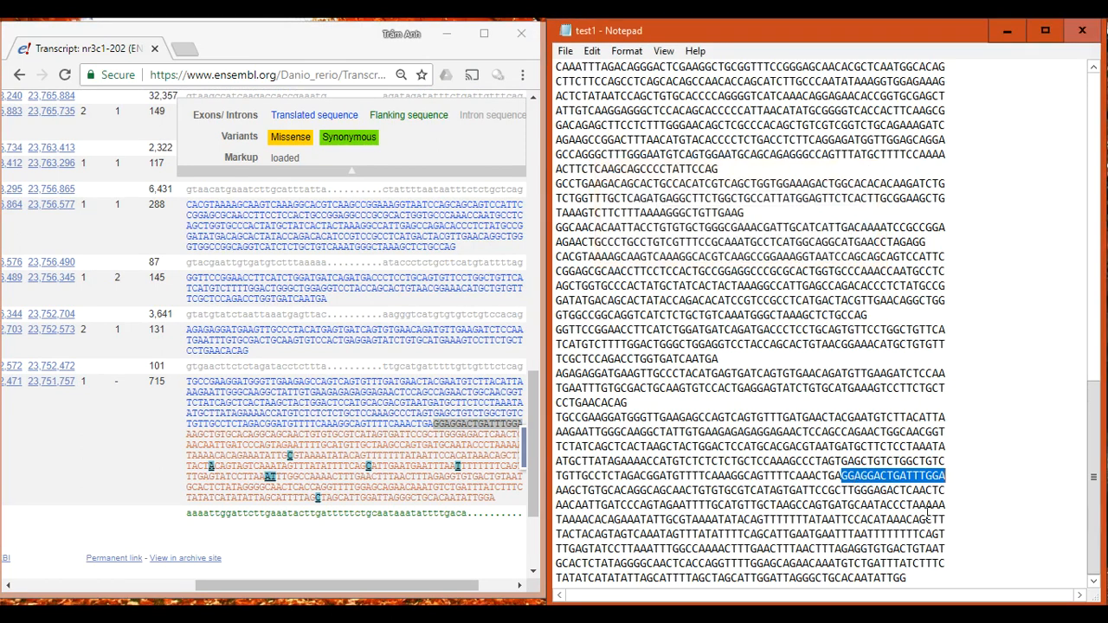
# Delete the 3' UTR from GGAGGACTGATTTGGA to the end of the file, so nr3c1-202 ends with CAAACTGA
pyautogui.hotkey('shift', 'Down')
pyautogui.hotkey('shift', 'Down')
pyautogui.hotkey('shift', 'Down')
pyautogui.hotkey('shift', 'Down')
pyautogui.hotkey('shift', 'Down')
pyautogui.hotkey('shift', 'Down')
pyautogui.hotkey('shift', 'Down')
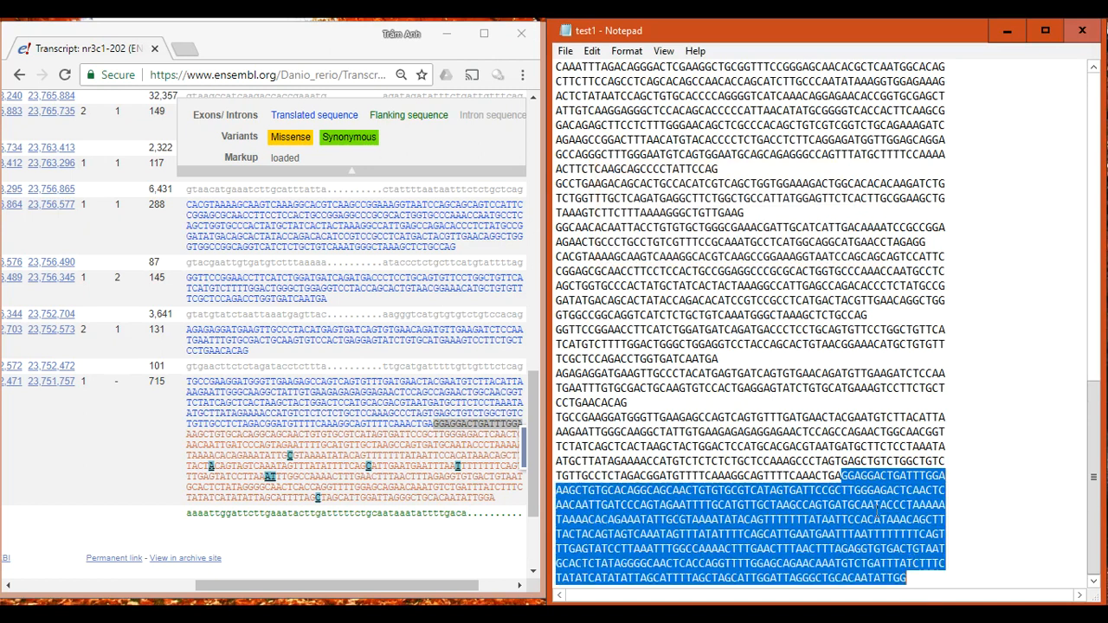
pyautogui.press('Delete')
pyautogui.hotkey('ctrl', 'v')
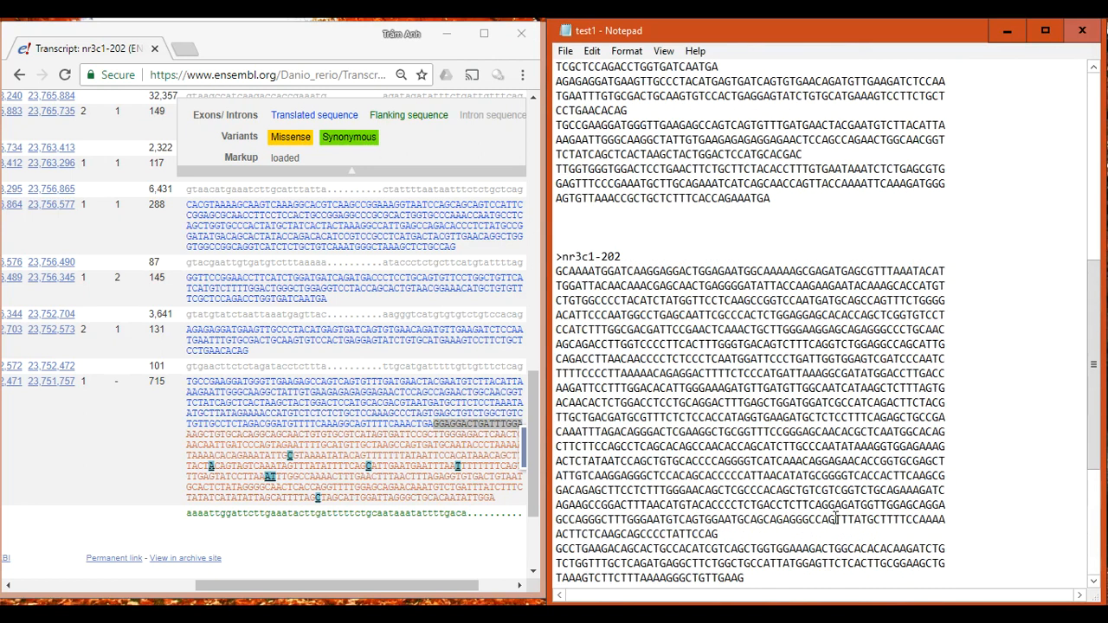
# Review the nr3c1-201 and nr3c1-202 headers and sequences in a full-screen Notepad window, then restore the window
pyautogui.scroll(4, 758, 505)
pyautogui.scroll(7, 823, 309)
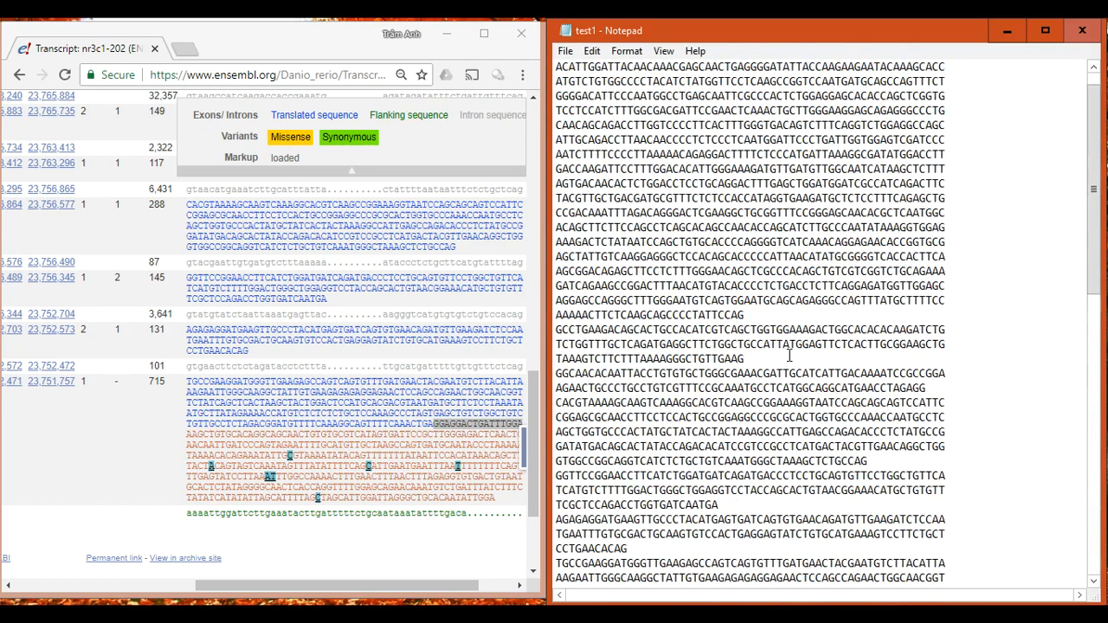
pyautogui.click(1045, 30)
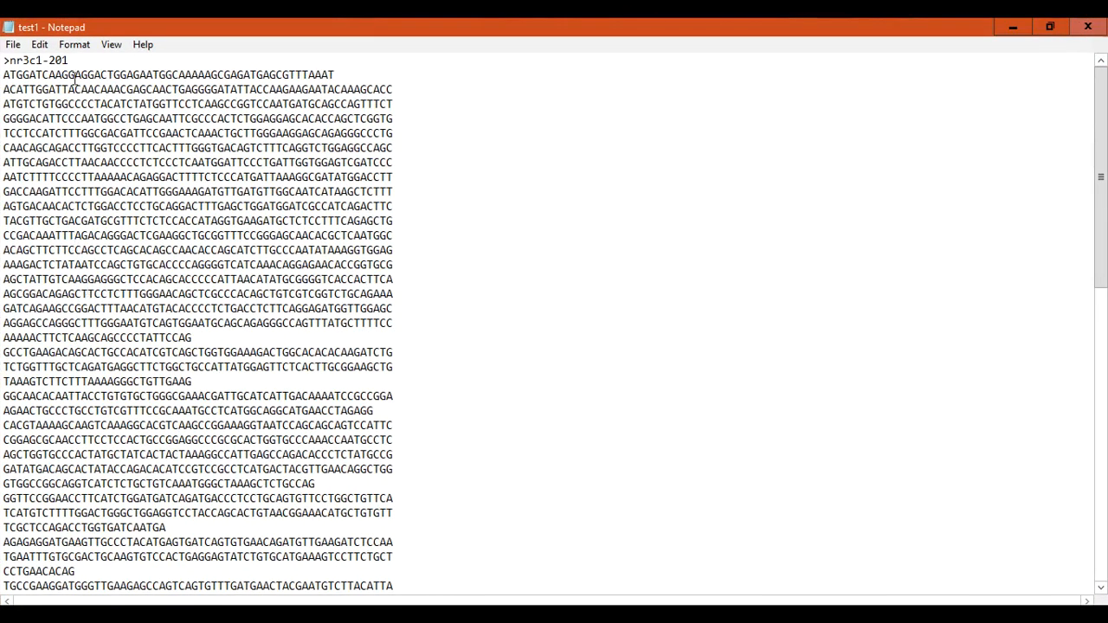
pyautogui.moveTo(74, 59); pyautogui.dragTo(4, 60)
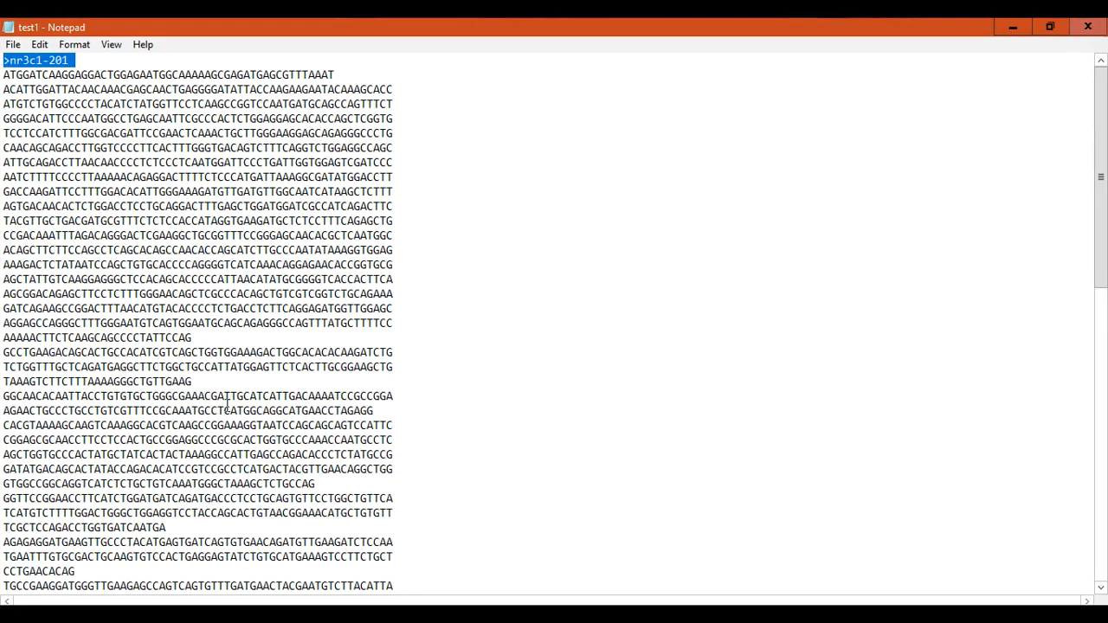
pyautogui.scroll(-7, 228, 402)
pyautogui.moveTo(75, 410); pyautogui.dragTo(3, 410)
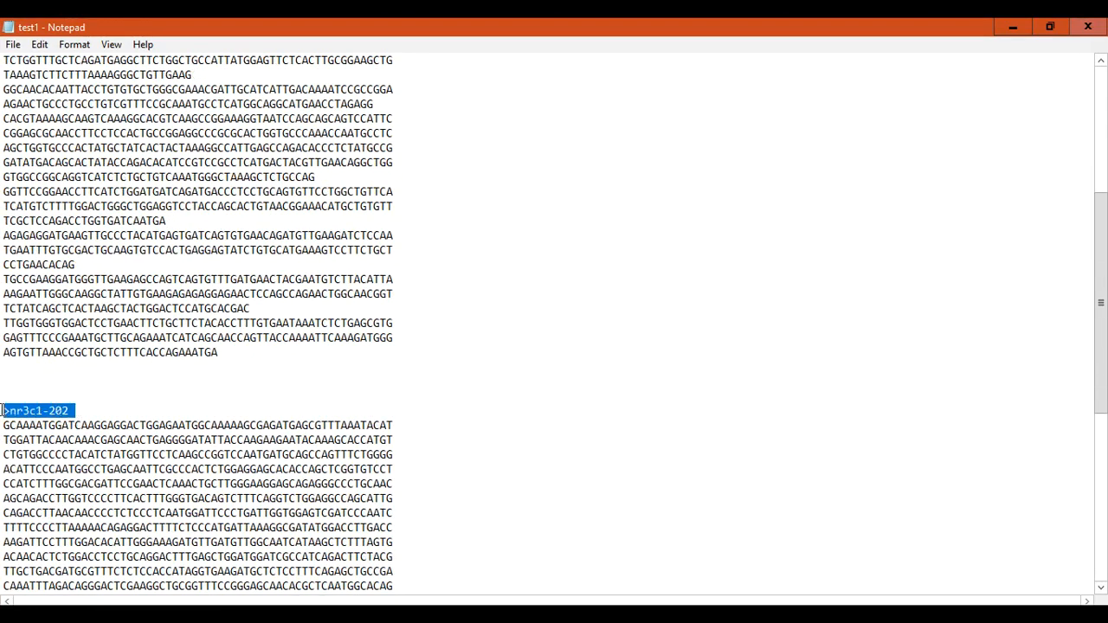
pyautogui.scroll(-9, 113, 465)
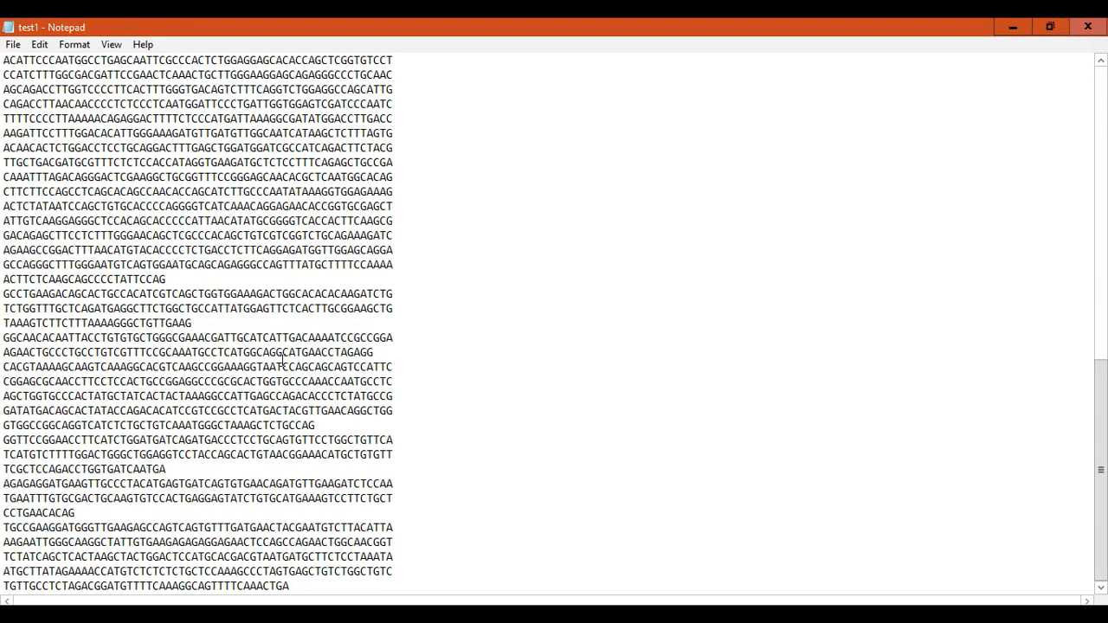
pyautogui.click(1050, 26)
# Return to the start of the nr3c1-202 Ensembl page, where the transcript table is shown
pyautogui.moveTo(326, 586); pyautogui.dragTo(121, 573)
pyautogui.scroll(10, 134, 519)
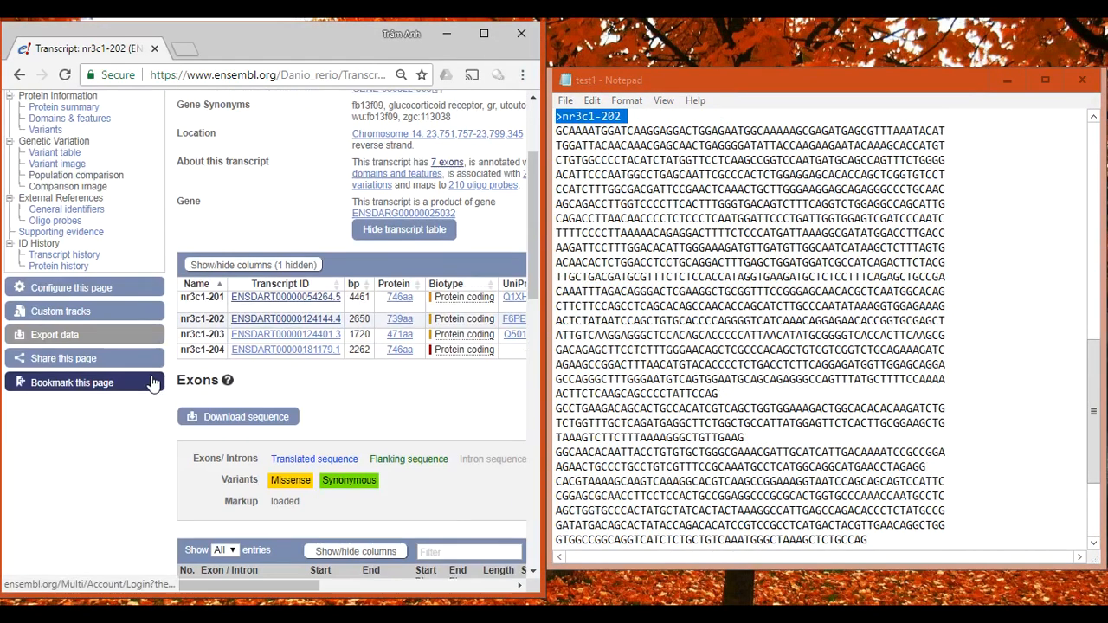
pyautogui.scroll(3, 152, 383)
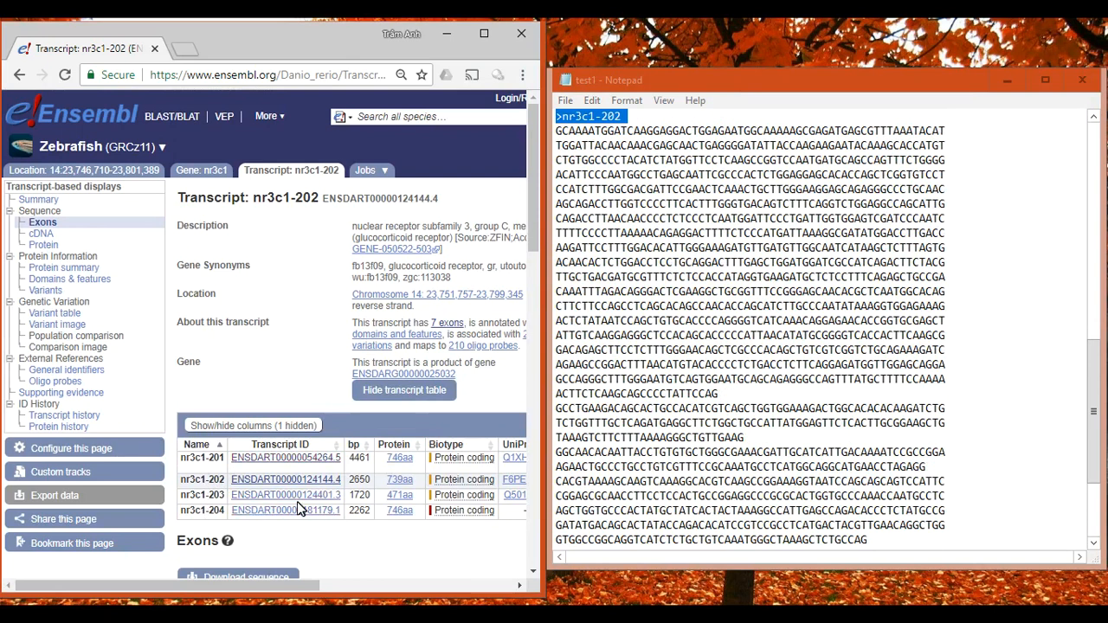
# Stretch the Notepad window to full height beside the browser and go back to the nr3c1-201 header in test1
pyautogui.moveTo(725, 66); pyautogui.dragTo(733, 24)
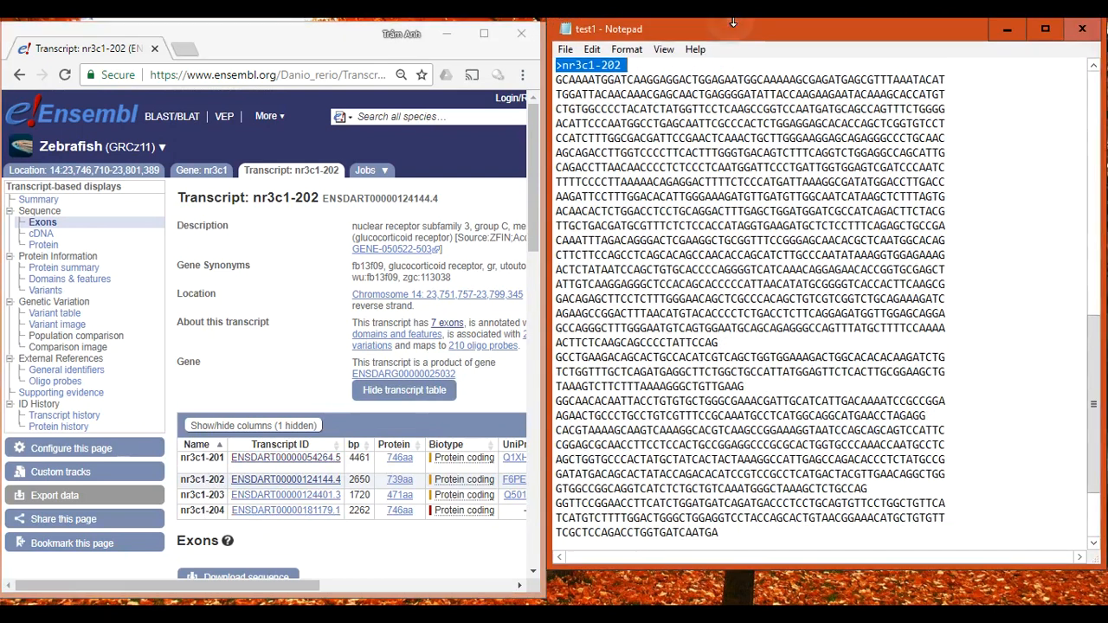
pyautogui.click(726, 377)
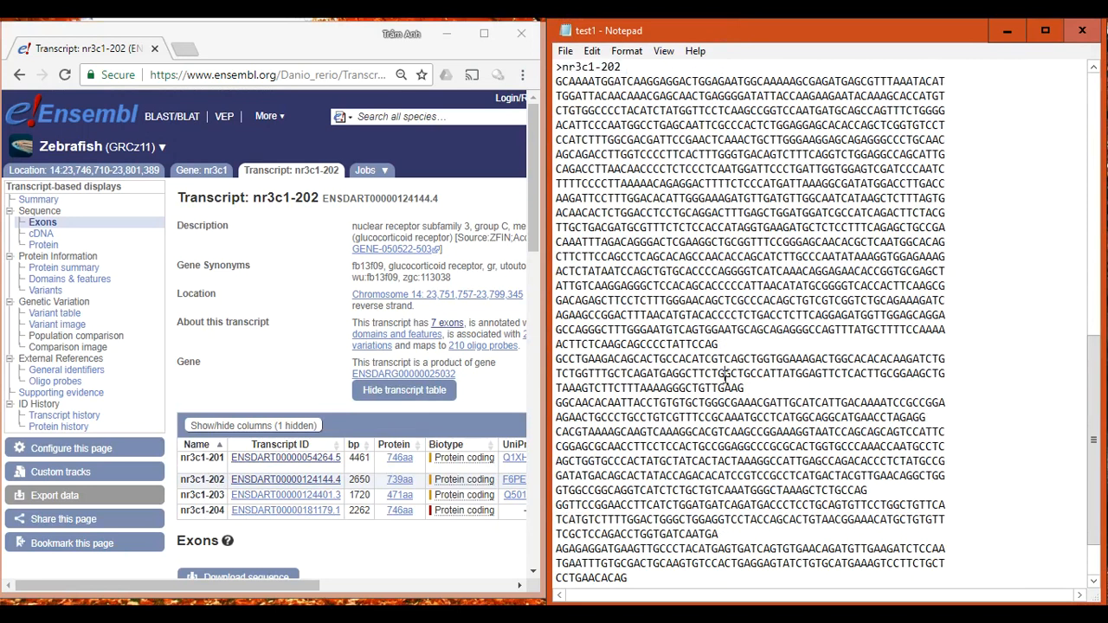
pyautogui.scroll(-2, 764, 429)
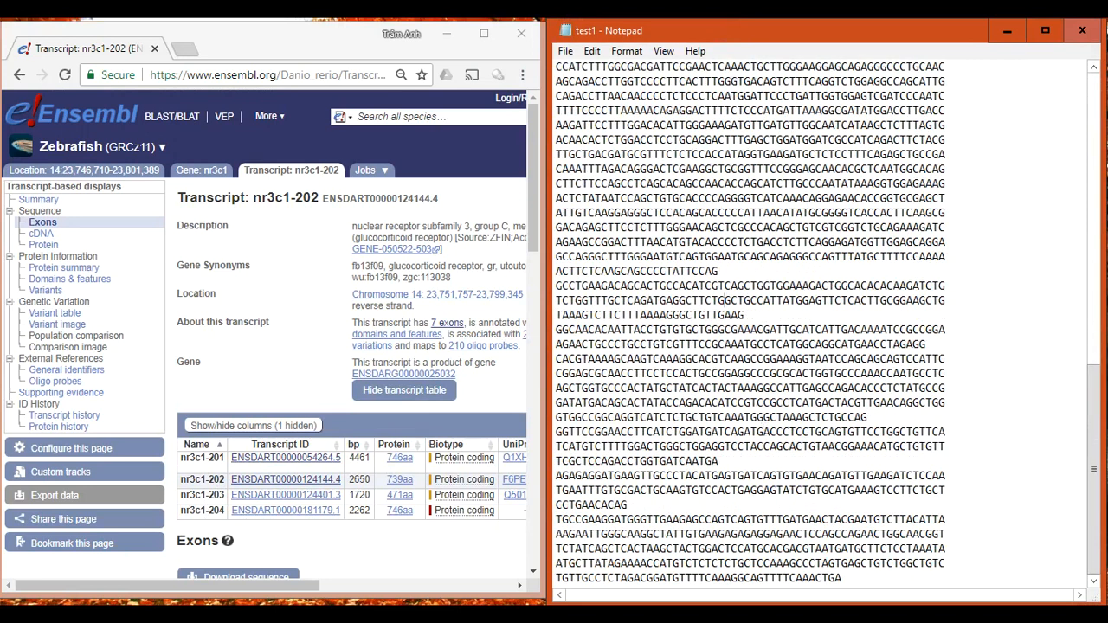
pyautogui.scroll(15, 764, 429)
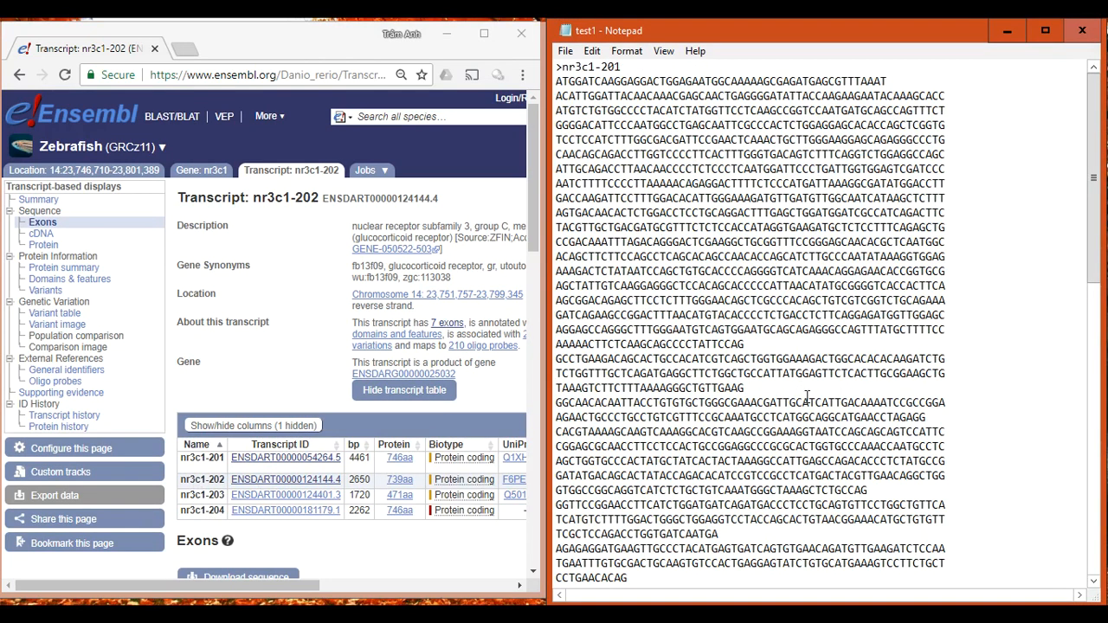
# Copy the complete contents of test1, covering both the nr3c1-201 and nr3c1-202 sequences
pyautogui.hotkey('ctrl', 'a')
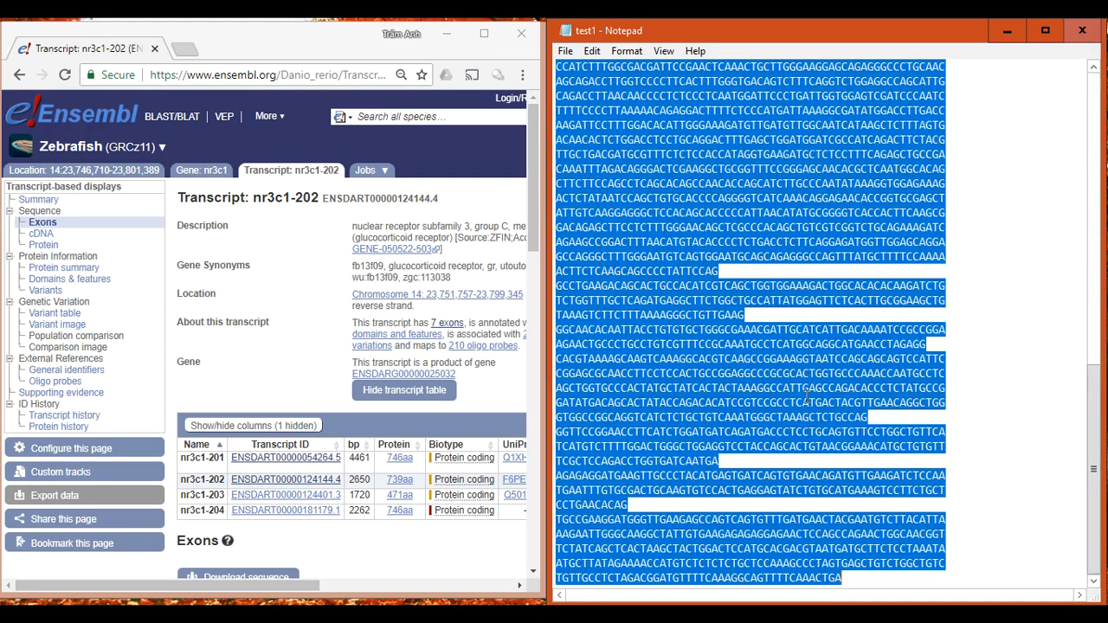
pyautogui.rightClick(690, 257)
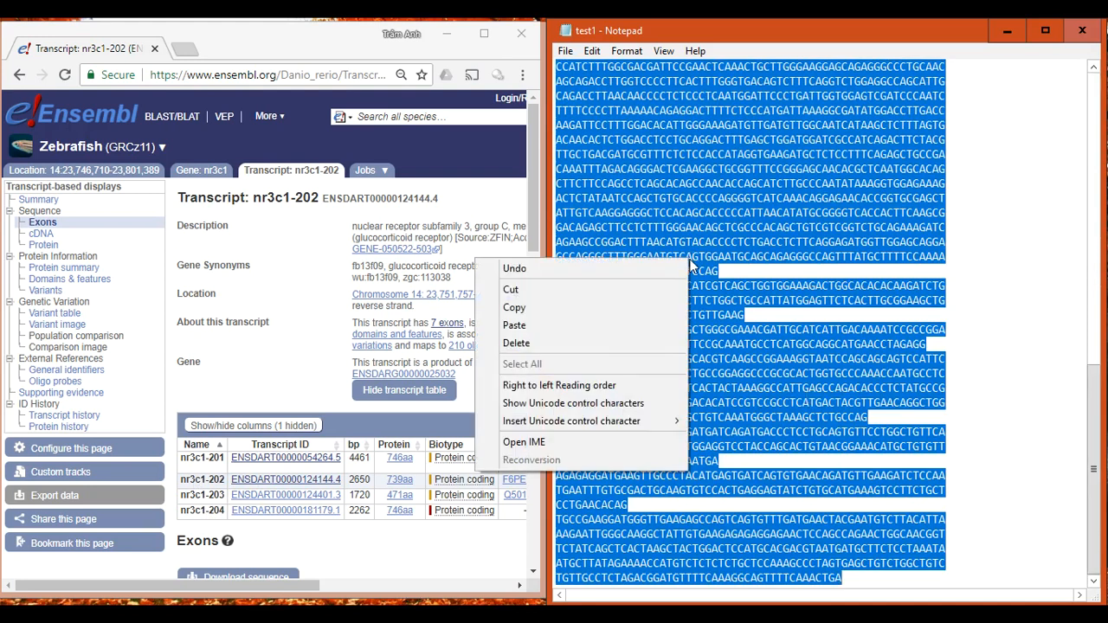
pyautogui.click(594, 308)
pyautogui.click(704, 315)
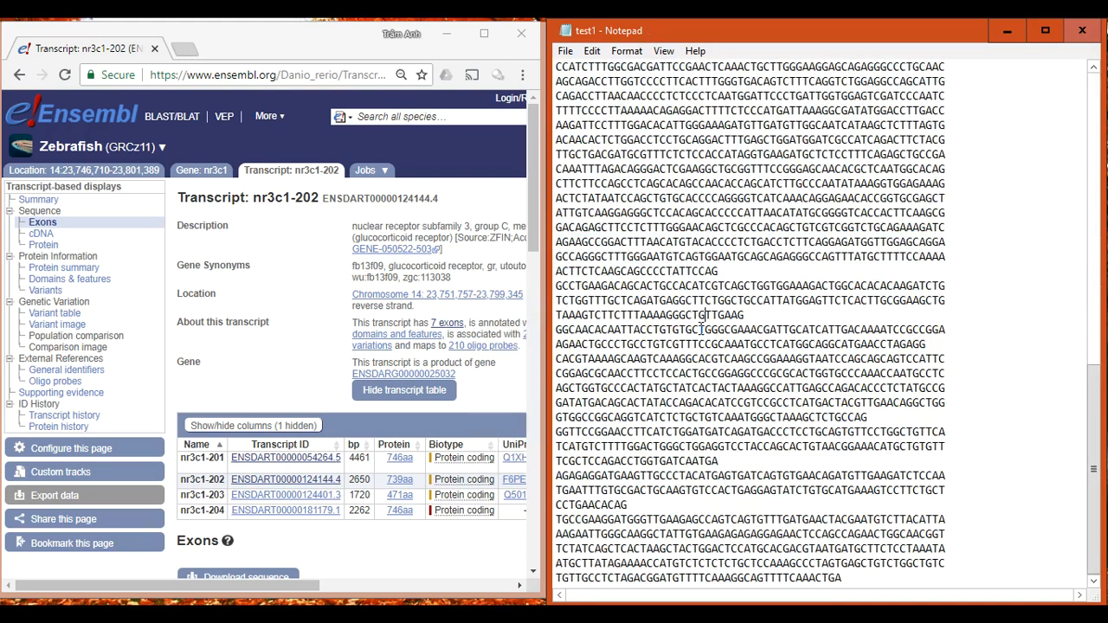
# Open multalin.toulouse.inra.fr/multalin/ in a new maximized browser tab and paste the copied sequences into the sequence data box
pyautogui.click(193, 53)
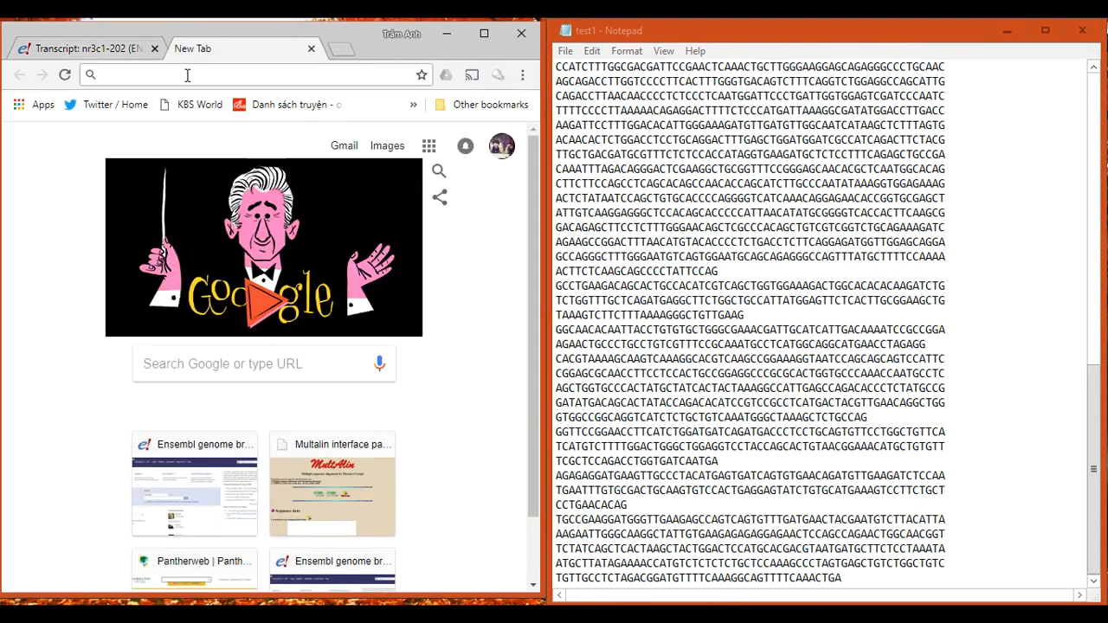
pyautogui.write('mul')
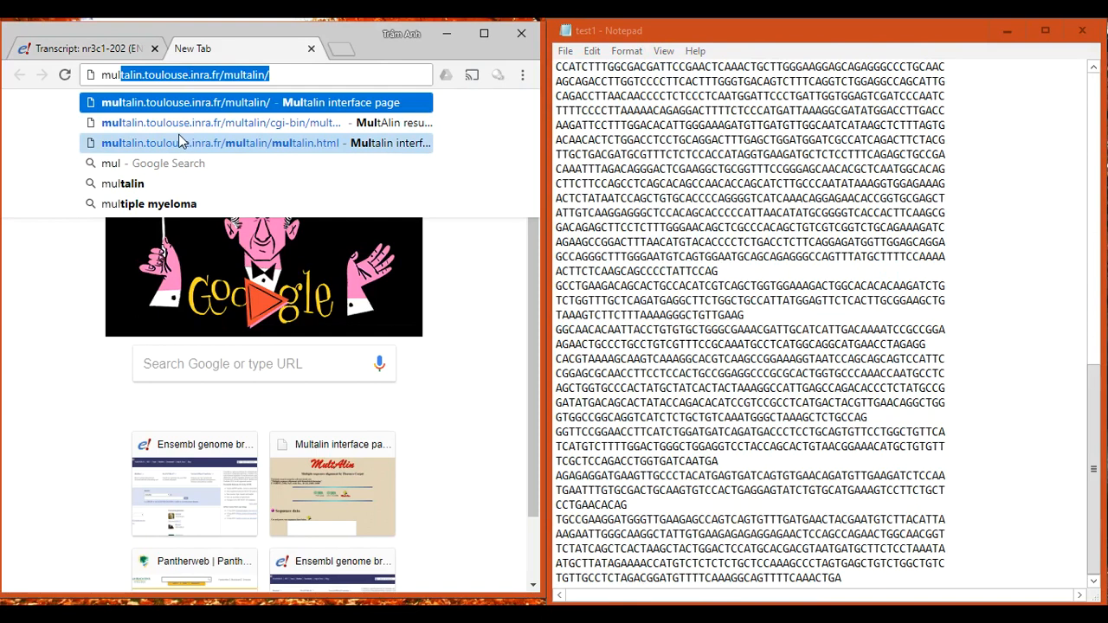
pyautogui.click(185, 105)
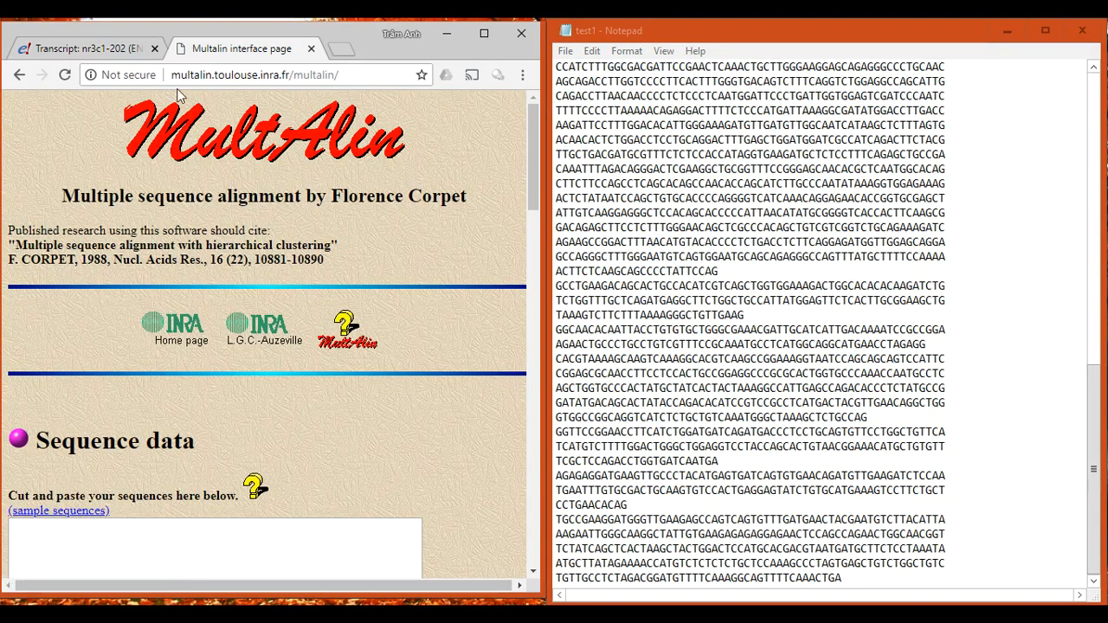
pyautogui.scroll(-3, 271, 414)
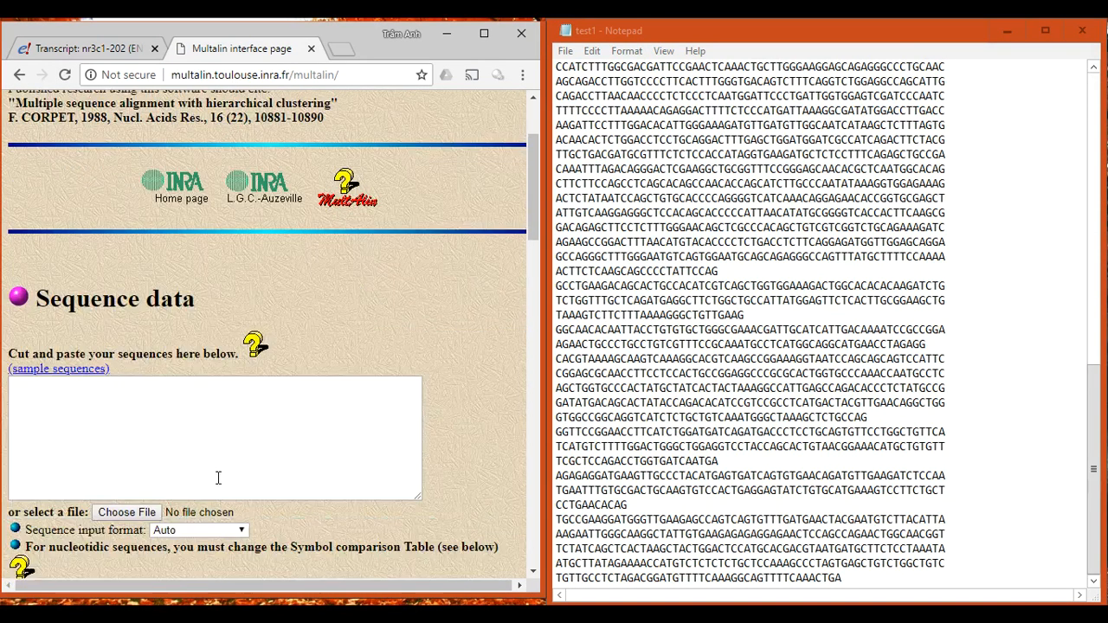
pyautogui.click(490, 33)
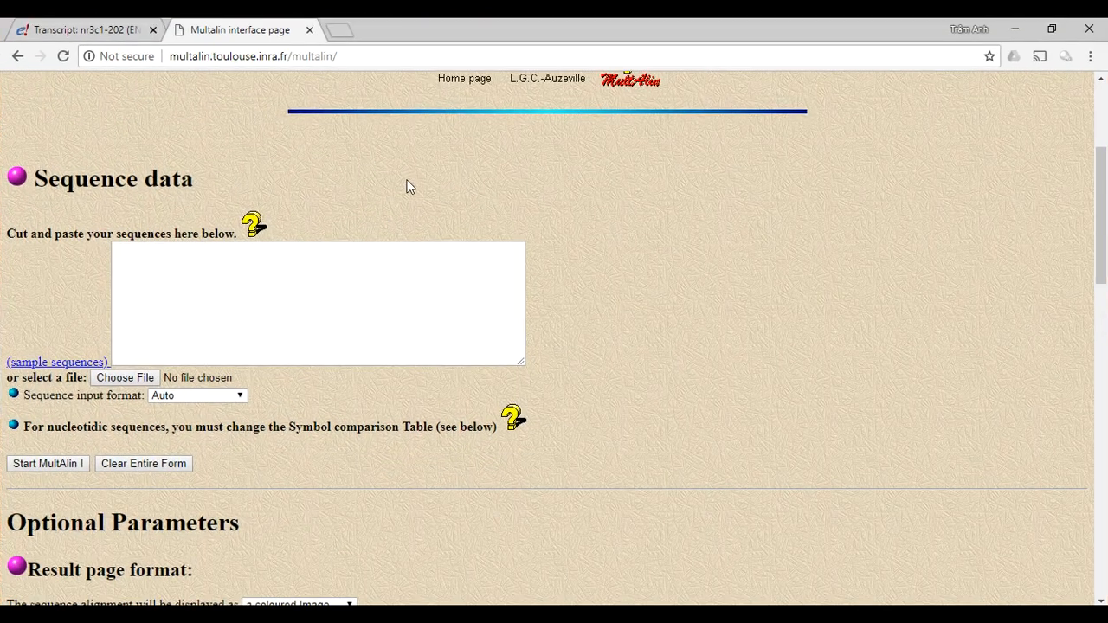
pyautogui.scroll(3, 413, 325)
pyautogui.scroll(-3, 413, 326)
pyautogui.rightClick(231, 296)
pyautogui.click(273, 424)
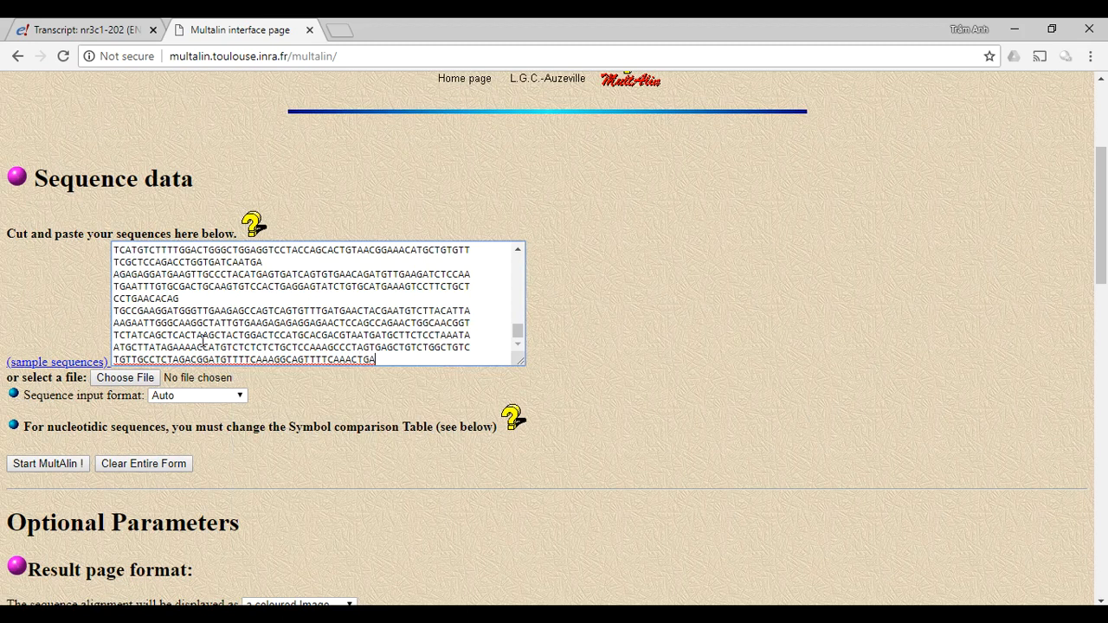
# Set the alignment result to be displayed as a coloured Html text and start the MultAlin run
pyautogui.scroll(-2, 323, 357)
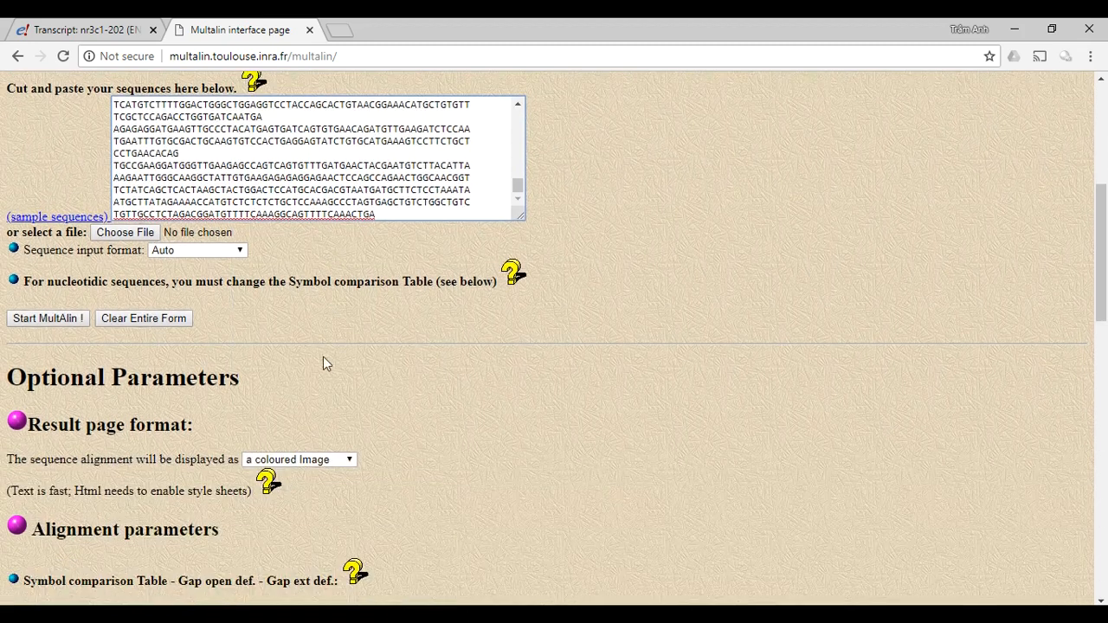
pyautogui.click(296, 442)
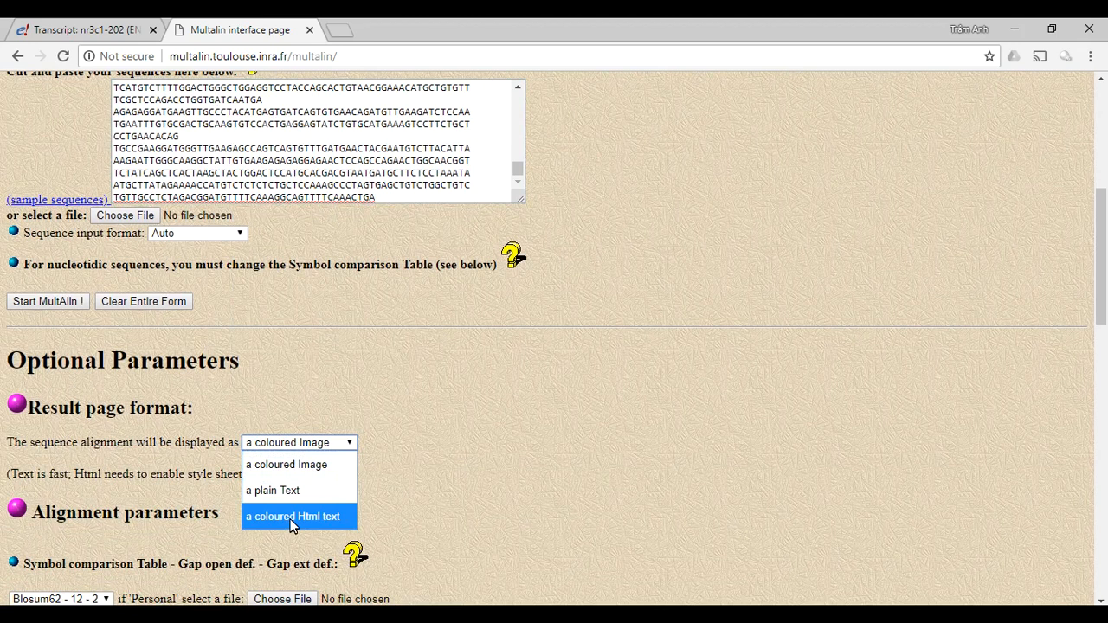
pyautogui.click(292, 520)
pyautogui.click(40, 301)
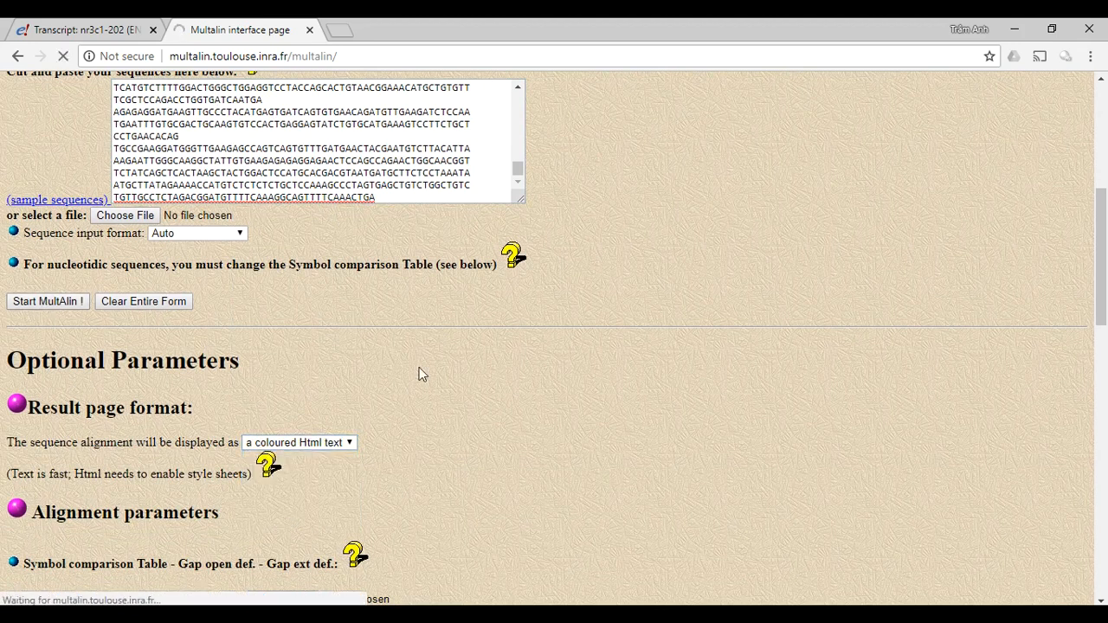
# Examine the MultAlin result header and the first alignment block of the nr3c1-201 and nr3c1-202 rows
pyautogui.scroll(-4, 421, 368)
pyautogui.scroll(-3, 421, 368)
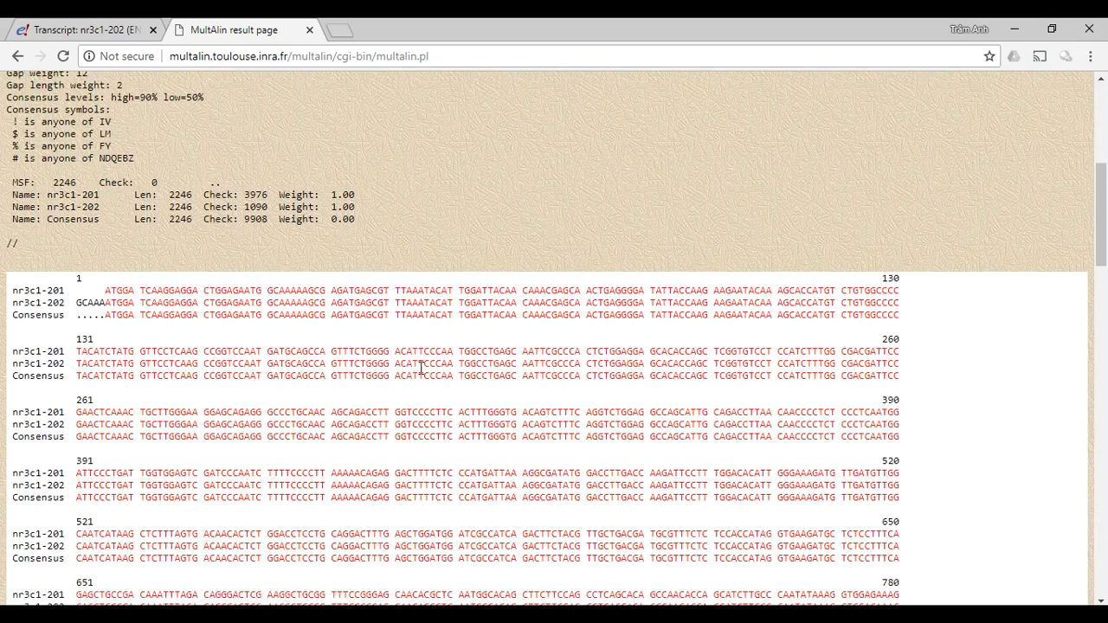
pyautogui.scroll(4, 421, 368)
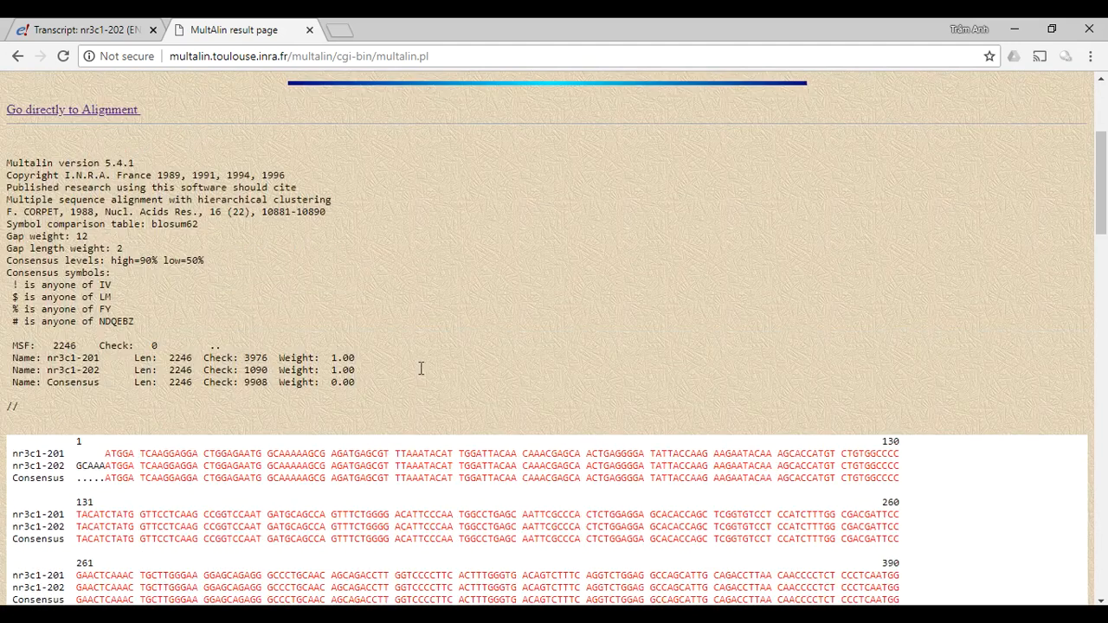
pyautogui.scroll(-2, 421, 373)
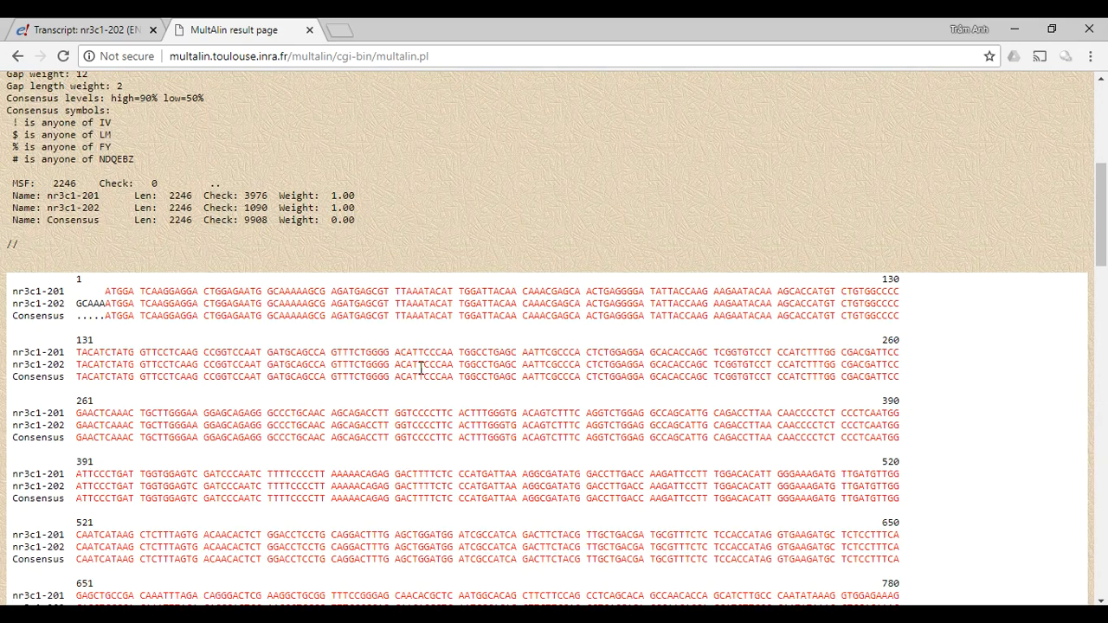
pyautogui.moveTo(11, 291); pyautogui.dragTo(67, 304)
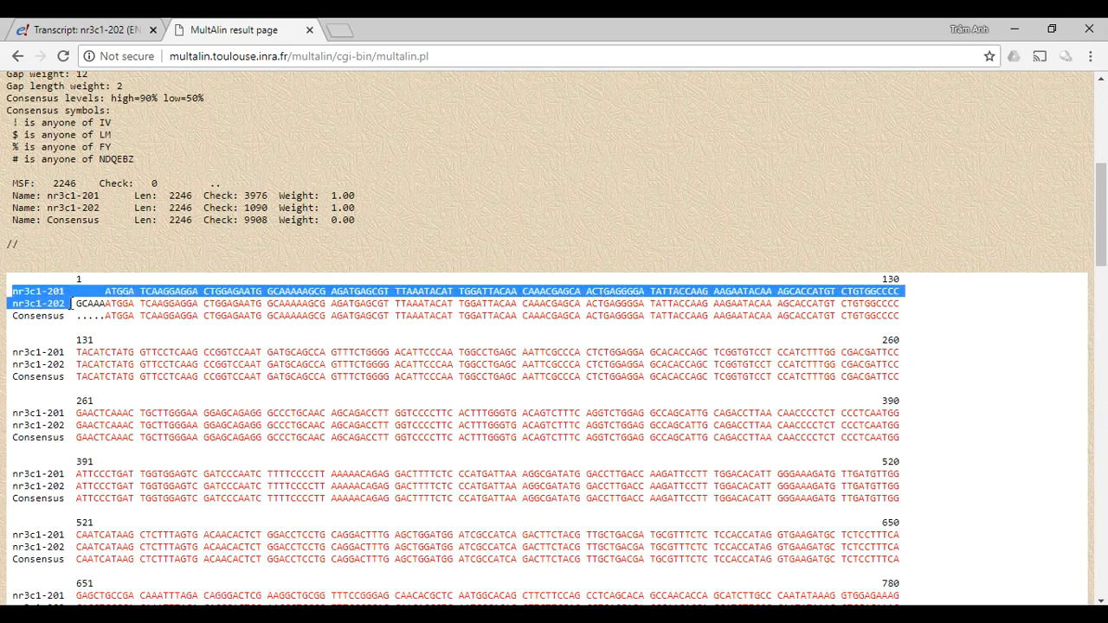
pyautogui.click(71, 303)
# Compare the nr3c1-201 and nr3c1-202 rows at the end of the alignment, from position 1951 to 2246
pyautogui.scroll(-10, 256, 418)
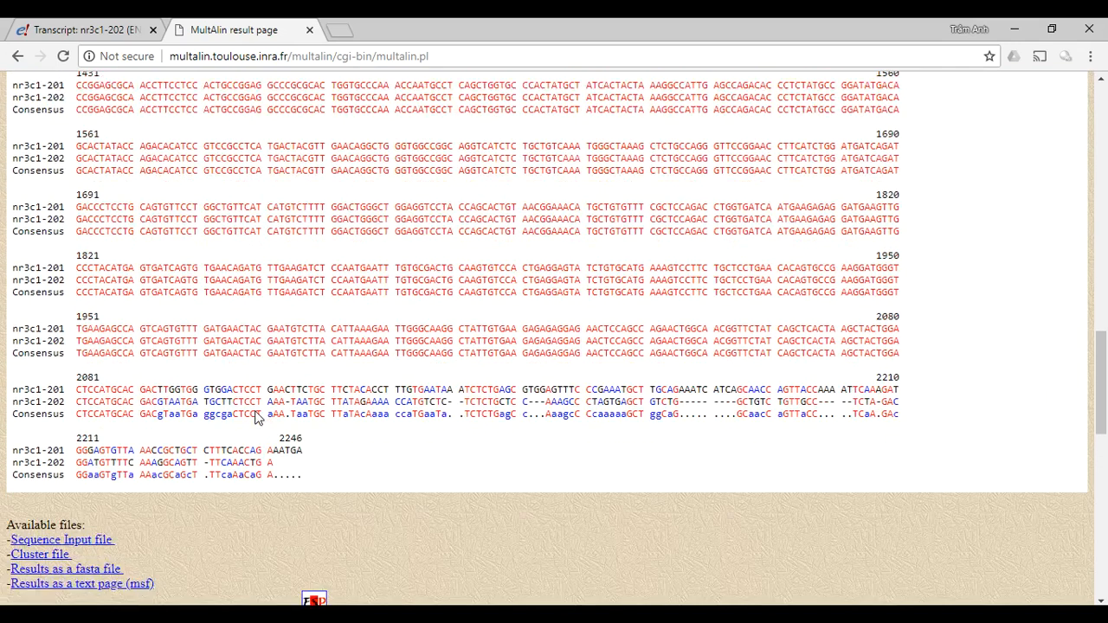
pyautogui.scroll(-2, 256, 418)
pyautogui.scroll(-1, 256, 418)
pyautogui.scroll(2, 257, 418)
pyautogui.moveTo(221, 218); pyautogui.dragTo(275, 248)
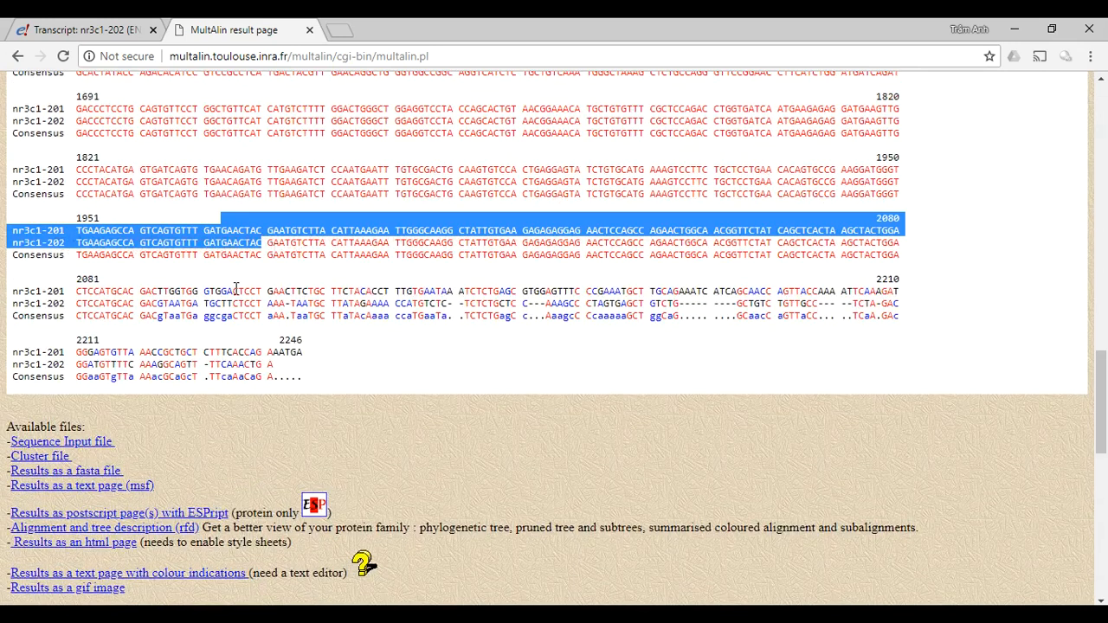
pyautogui.moveTo(222, 291); pyautogui.dragTo(240, 292)
pyautogui.click(265, 241)
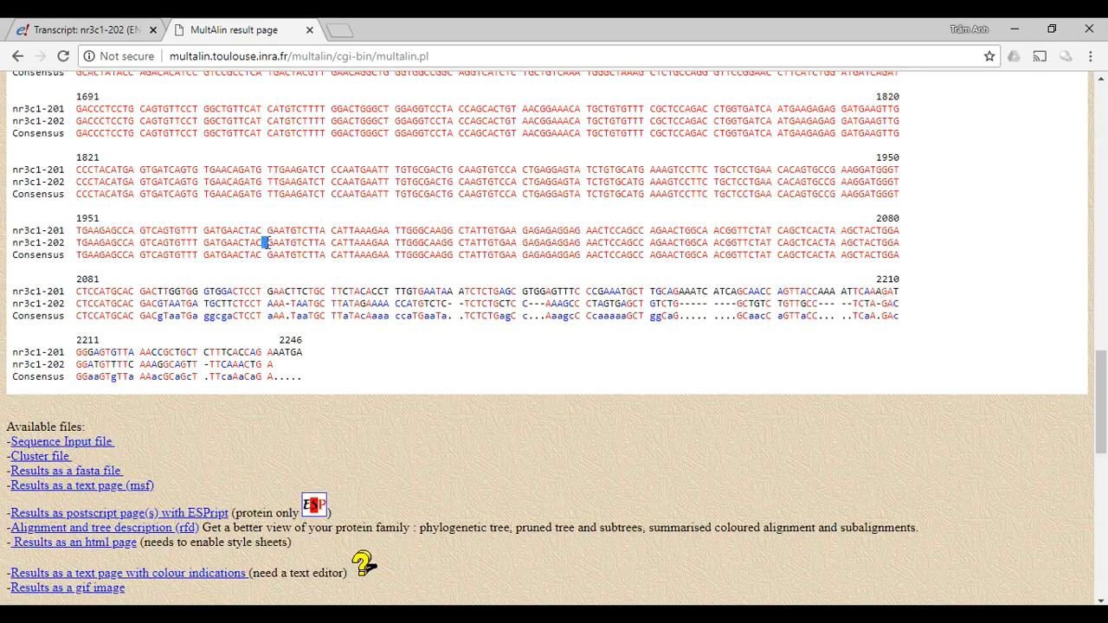
# Review the result page's presentation options for high and low consensus values and for high, low and neutral consensus colours
pyautogui.scroll(-8, 369, 416)
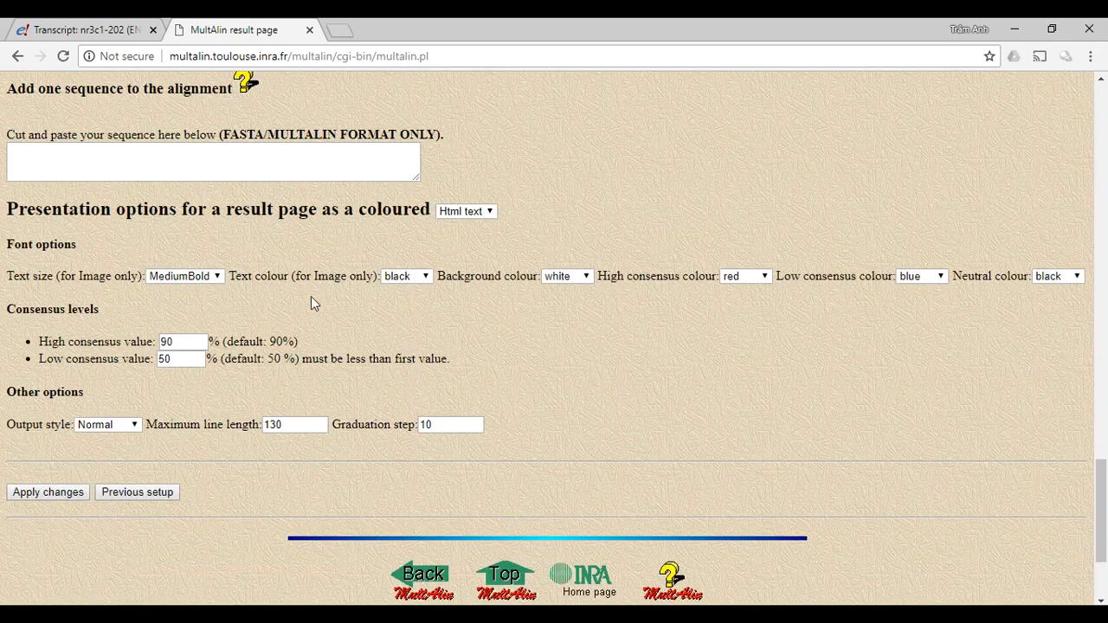
pyautogui.moveTo(49, 342); pyautogui.dragTo(141, 348)
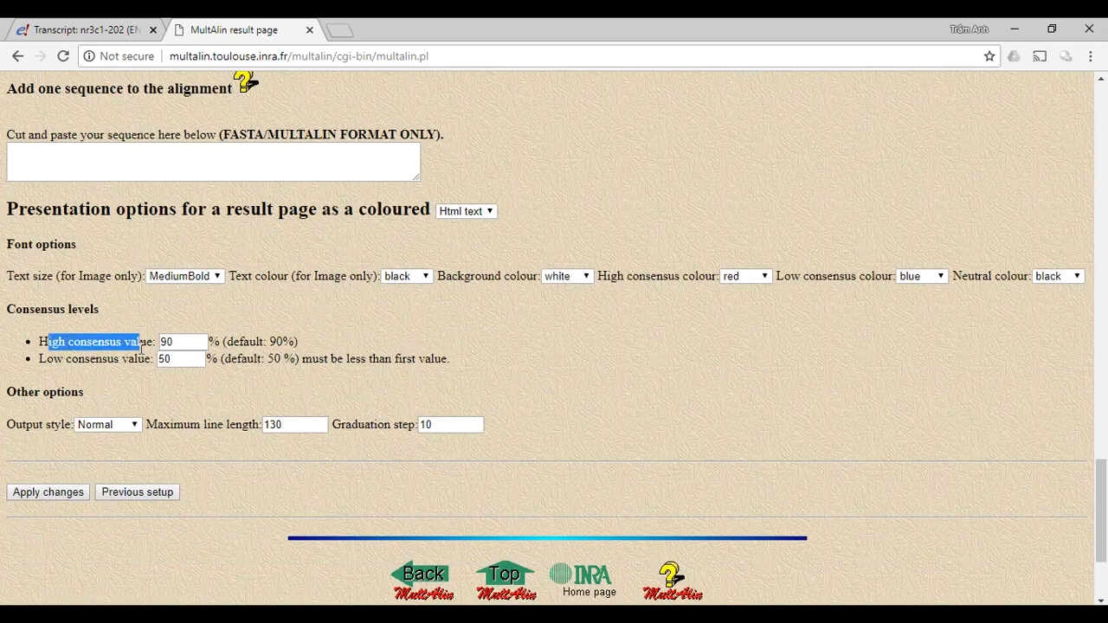
pyautogui.click(173, 341)
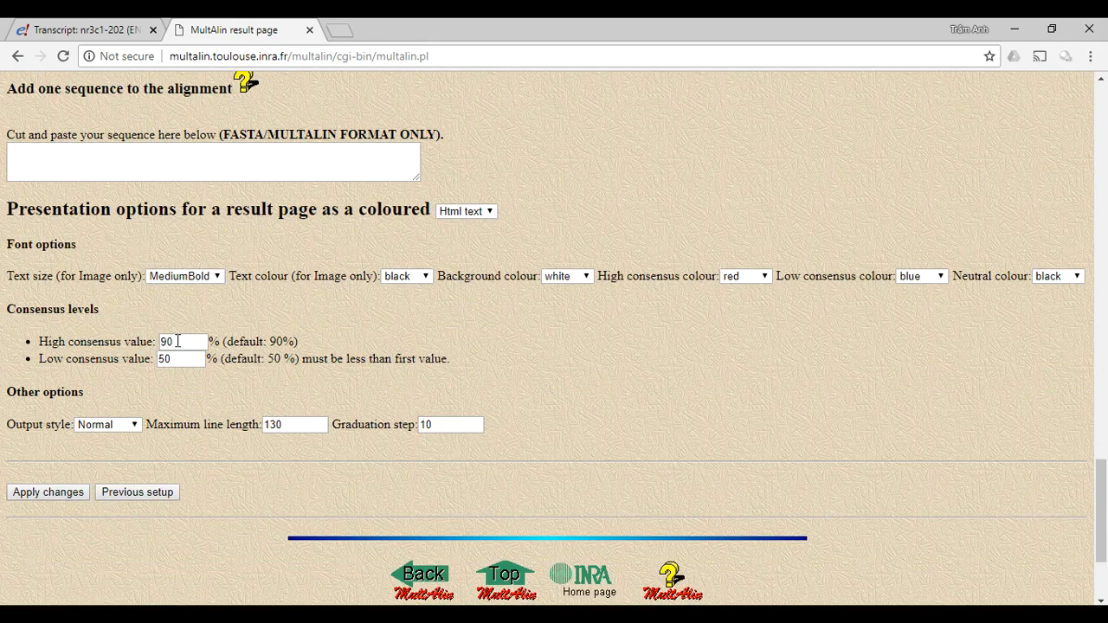
pyautogui.moveTo(627, 276); pyautogui.dragTo(770, 282)
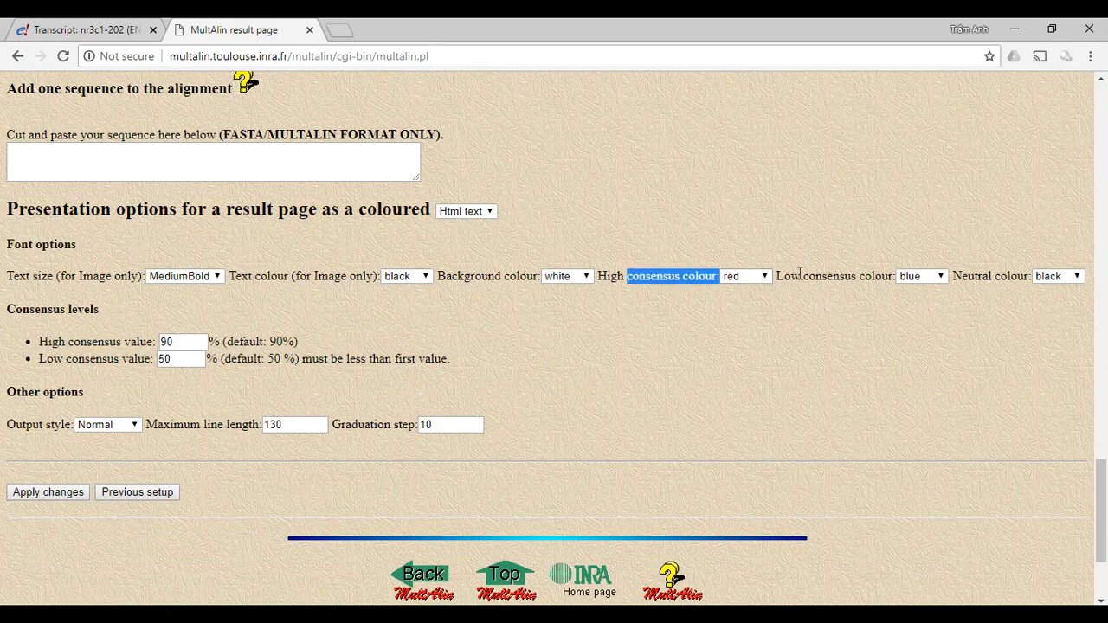
pyautogui.moveTo(784, 277); pyautogui.dragTo(882, 277)
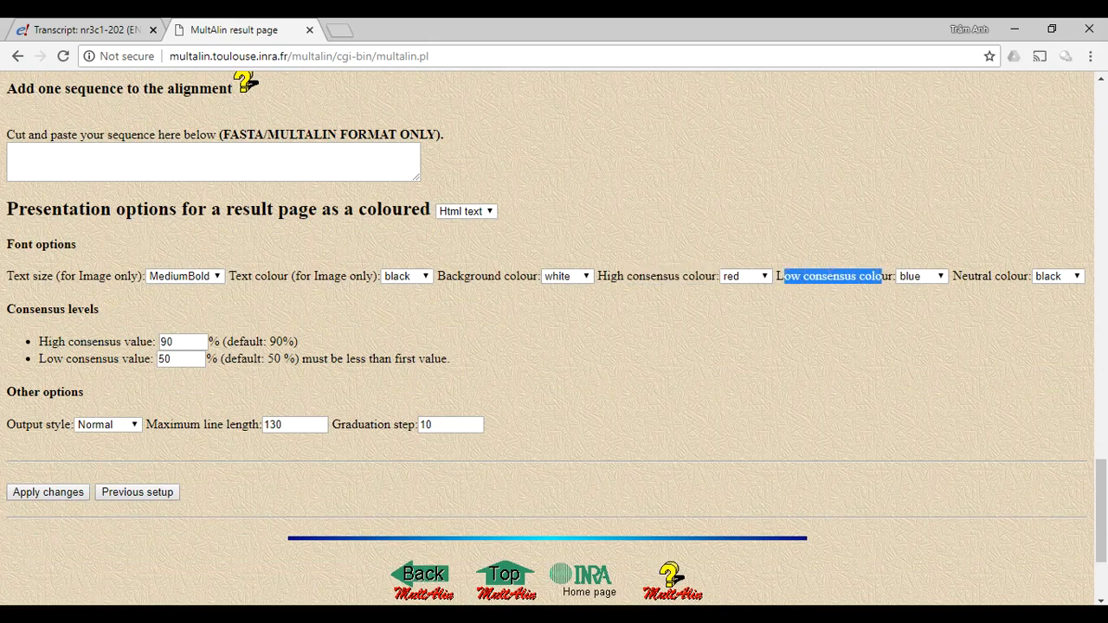
pyautogui.click(923, 280)
pyautogui.click(923, 280)
pyautogui.click(923, 281)
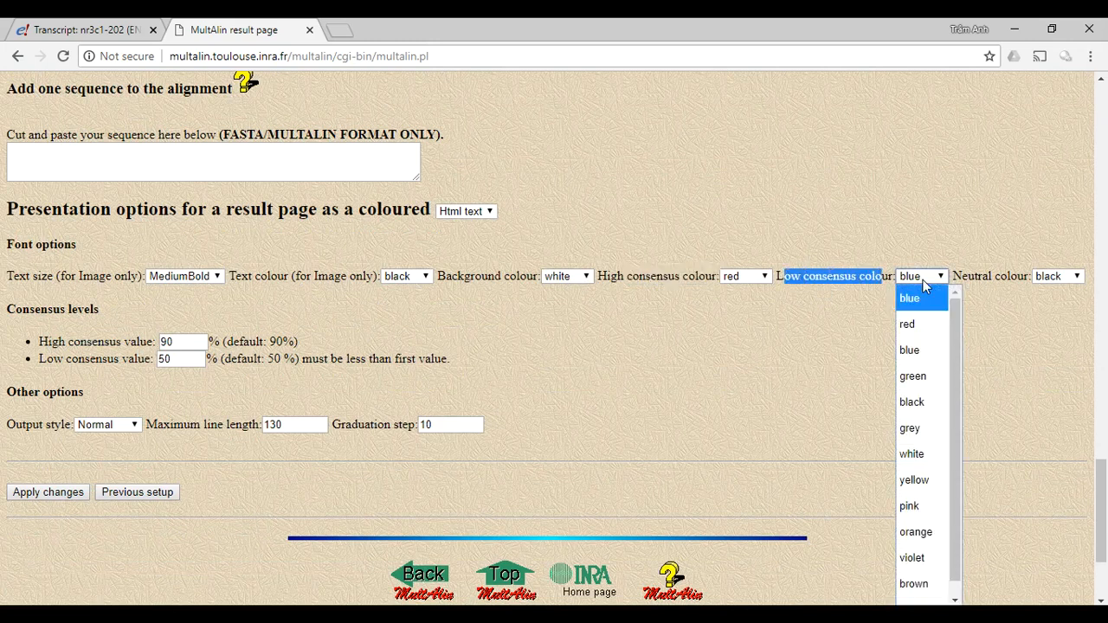
pyautogui.click(925, 233)
pyautogui.moveTo(980, 277); pyautogui.dragTo(1010, 278)
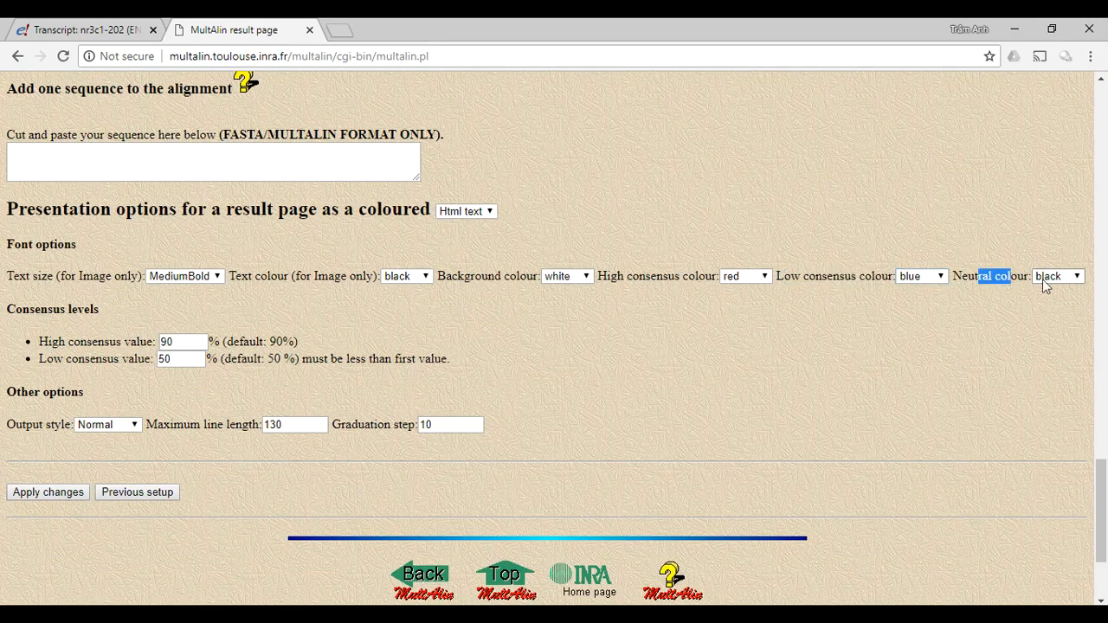
# Go back through the whole nr3c1-201 and nr3c1-202 alignment, checking from the first block down to the last
pyautogui.scroll(15, 646, 406)
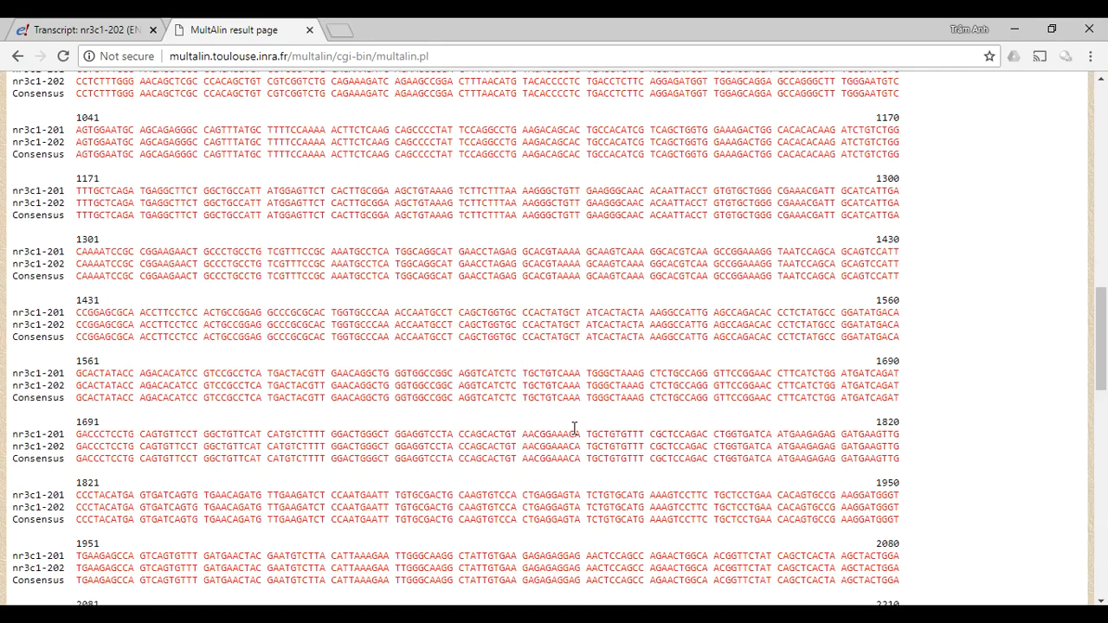
pyautogui.scroll(3, 574, 429)
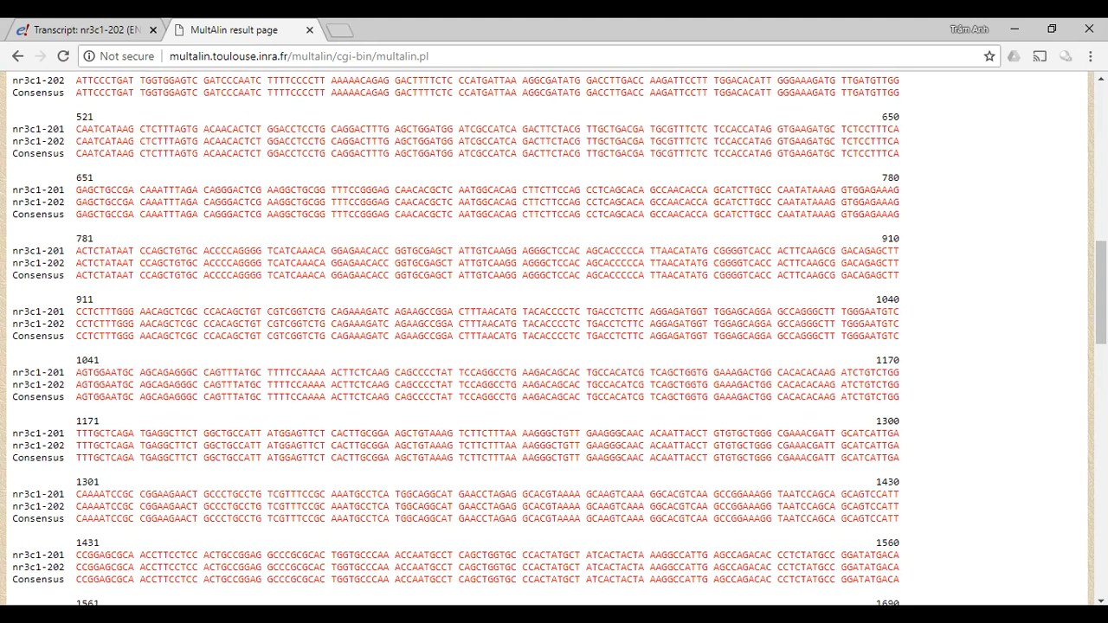
pyautogui.scroll(6, 393, 419)
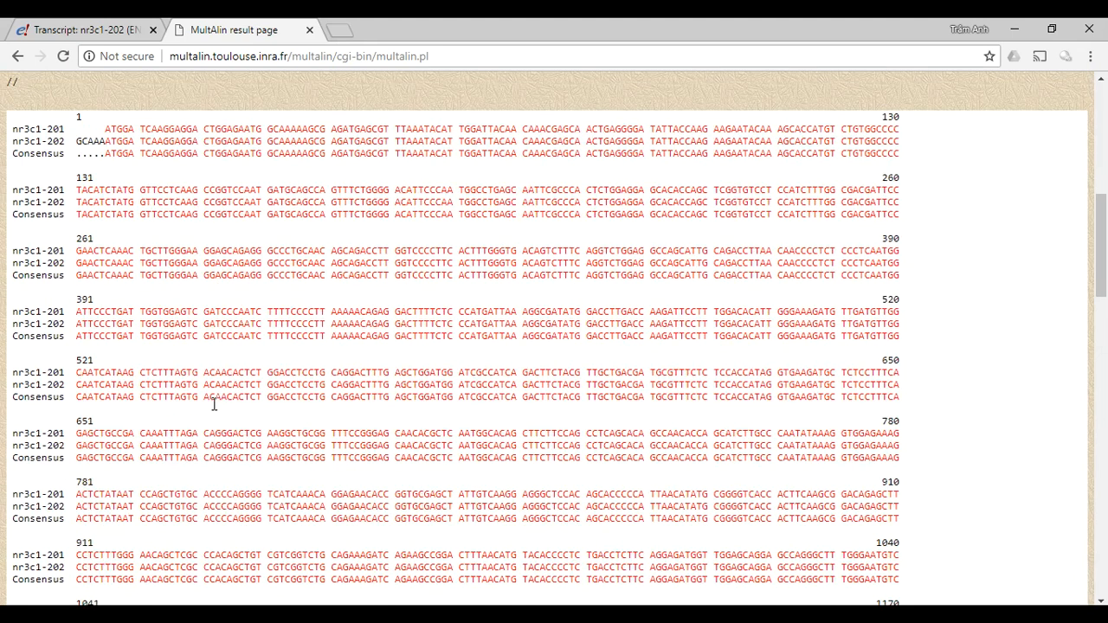
pyautogui.moveTo(13, 129); pyautogui.dragTo(62, 141)
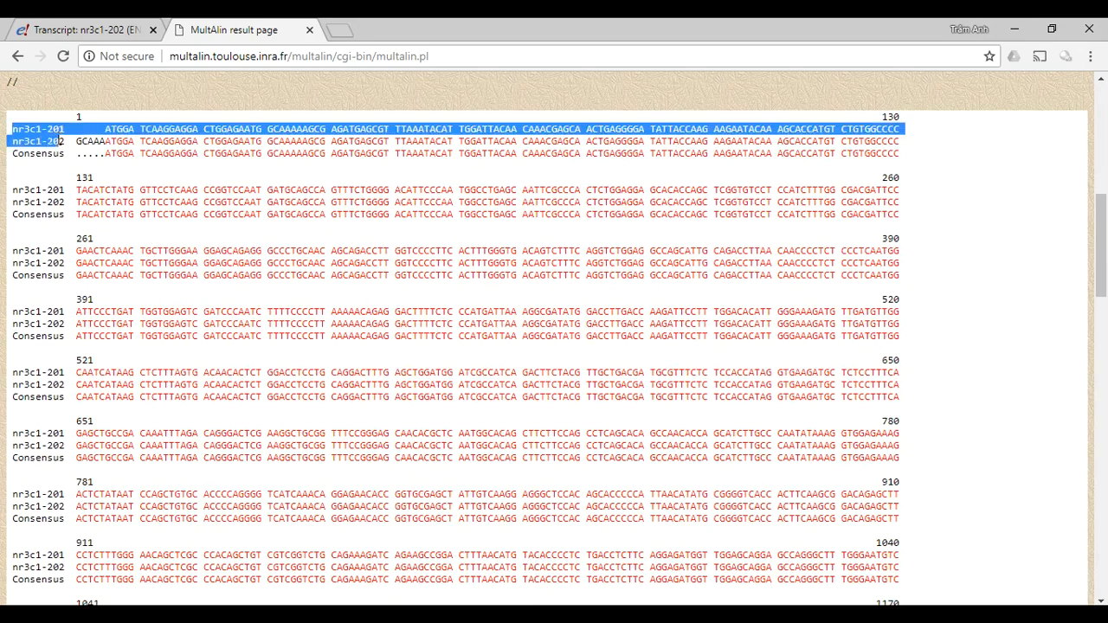
pyautogui.scroll(-2, 136, 294)
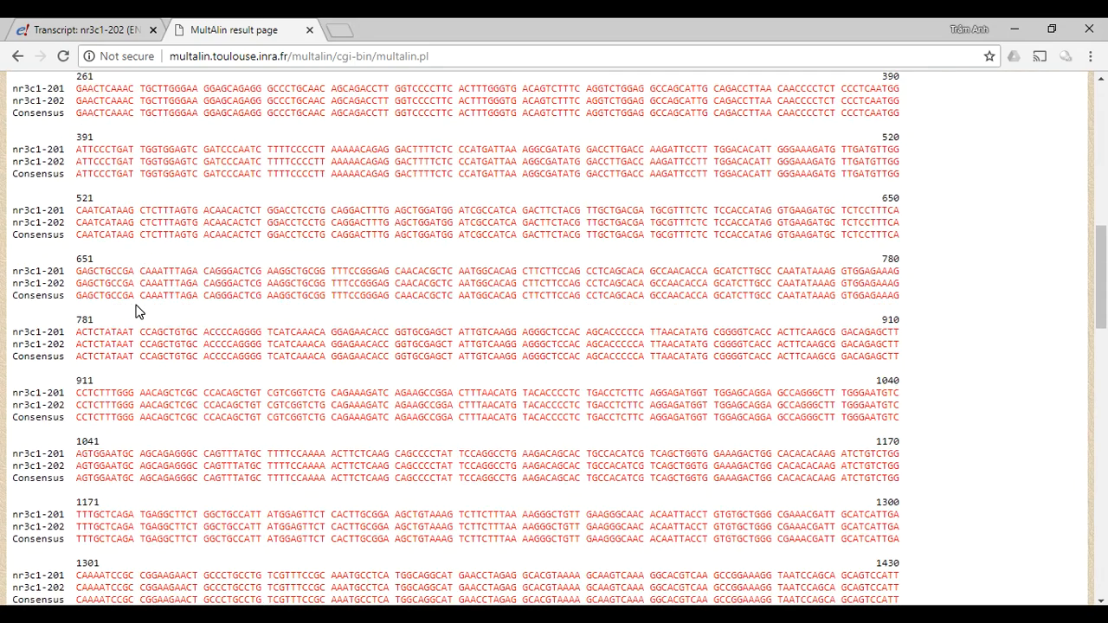
pyautogui.scroll(-7, 136, 312)
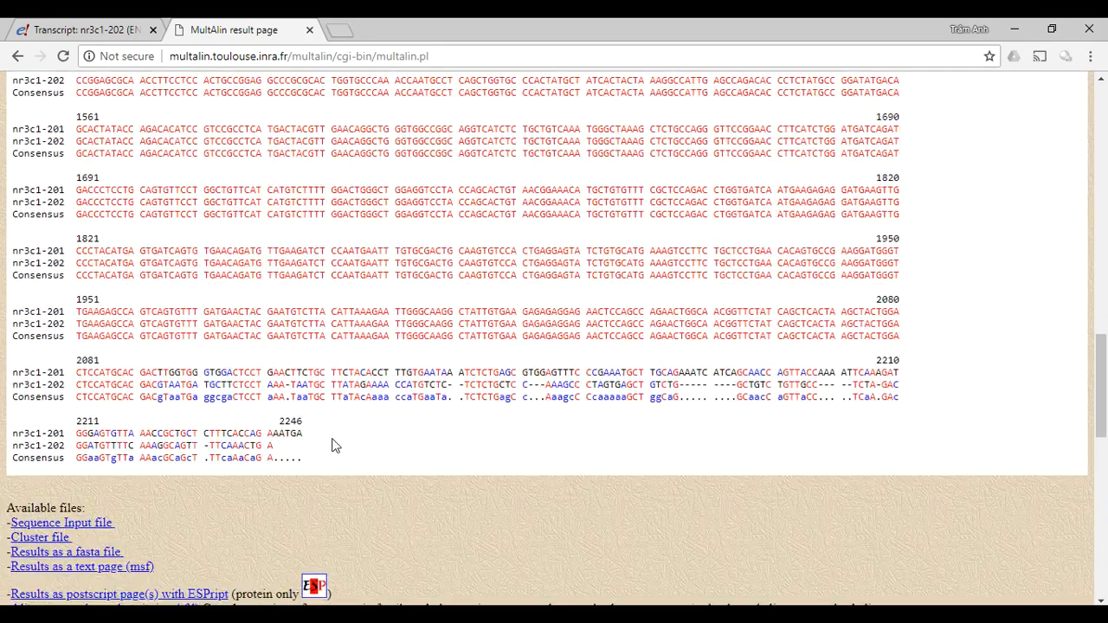
# Find CTCCATGCAC, copied from the nr3c1-202 row at position 2081, in test1 by searching upward from the end of the nr3c1-202 sequence
pyautogui.click(1052, 28)
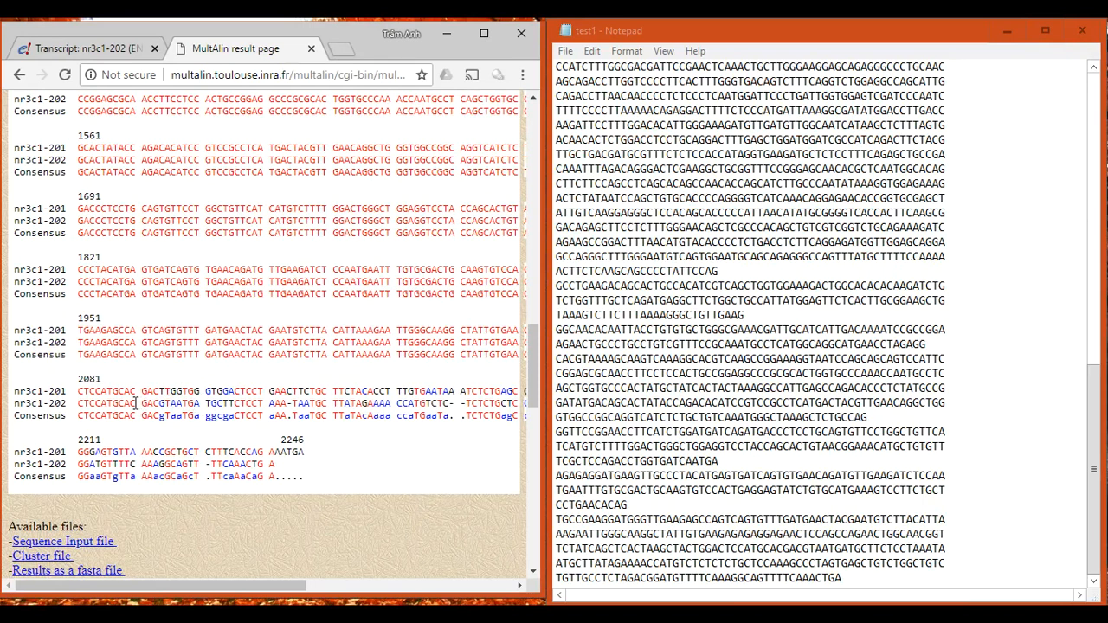
pyautogui.moveTo(137, 403); pyautogui.dragTo(77, 404)
pyautogui.hotkey('ctrl', 'c')
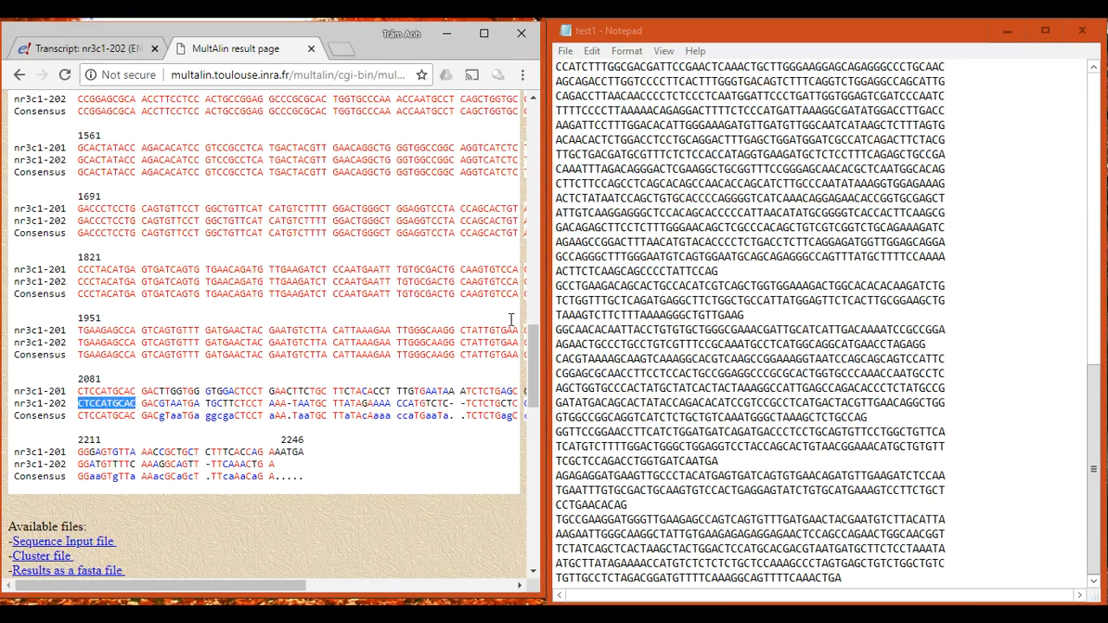
pyautogui.click(615, 301)
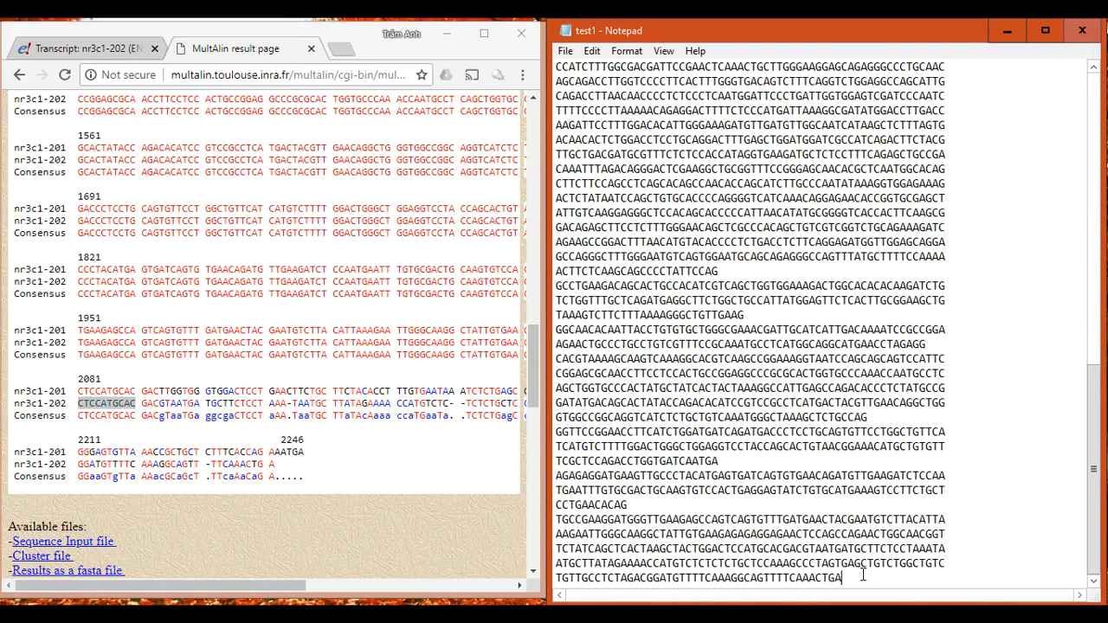
pyautogui.hotkey('ctrl', 'f')
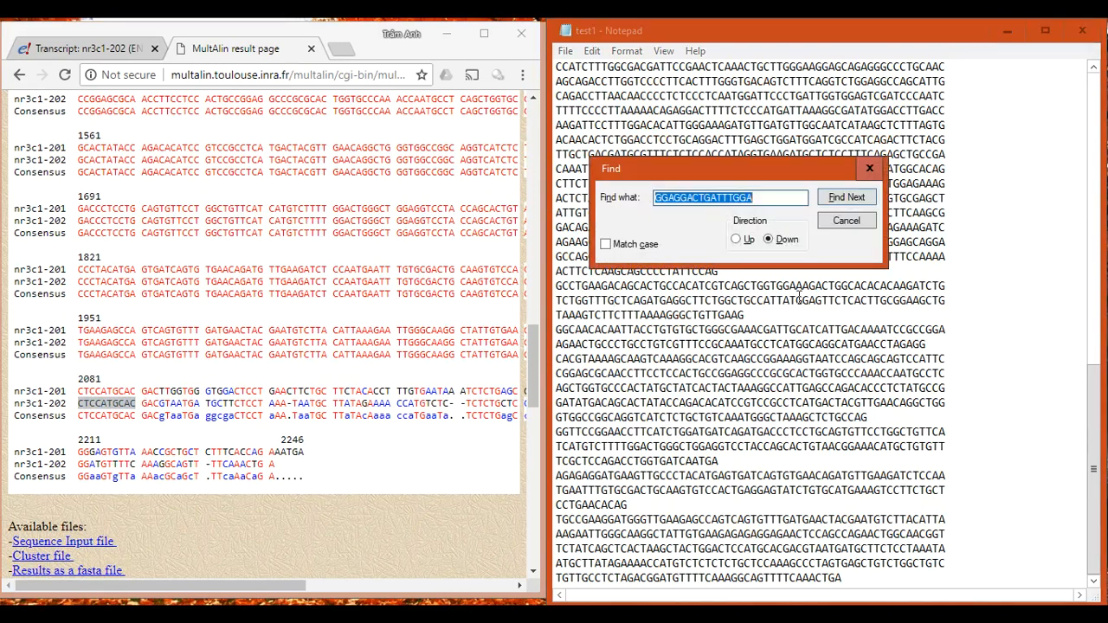
pyautogui.hotkey('ctrl', 'v')
pyautogui.click(737, 240)
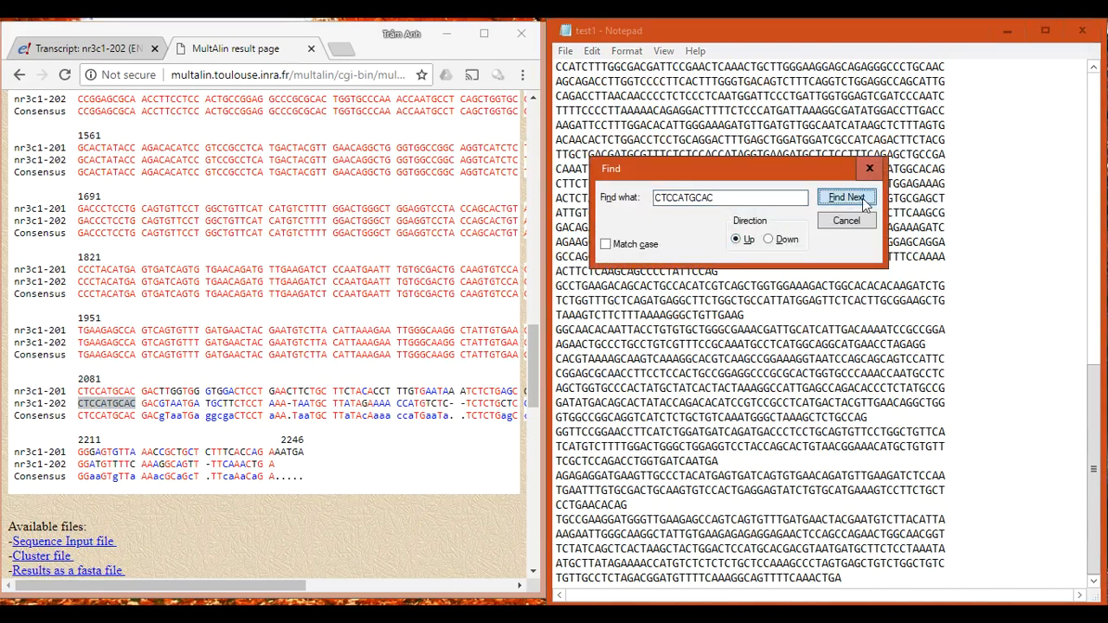
pyautogui.click(862, 200)
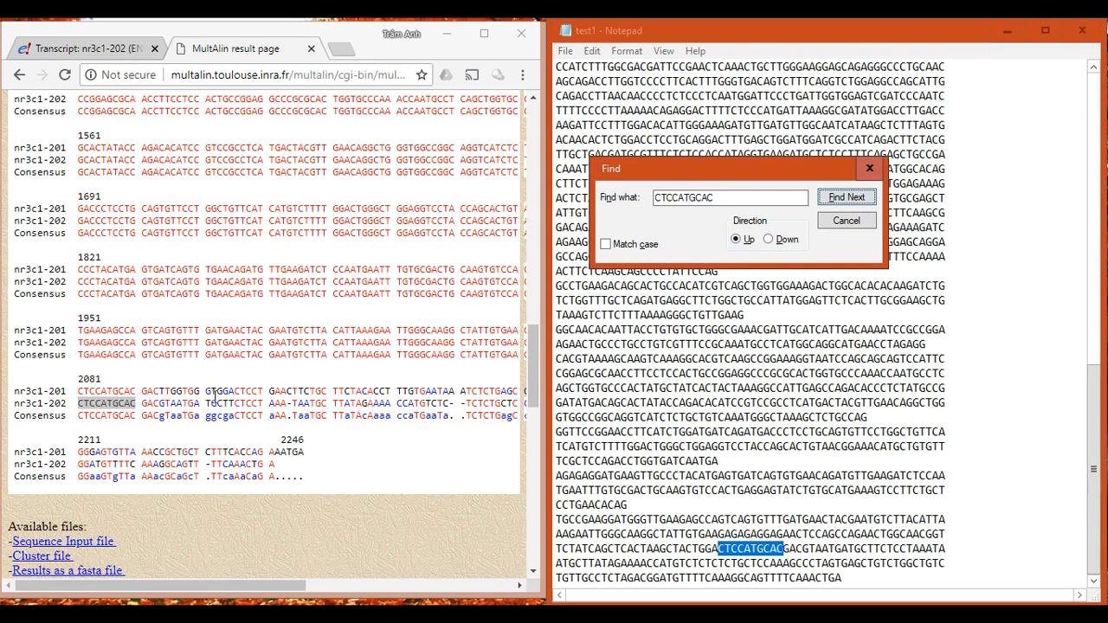
# Recheck where the shared region of nr3c1-201 and nr3c1-202 begins in the first alignment block and where it ends in the 2081 block
pyautogui.scroll(6, 215, 396)
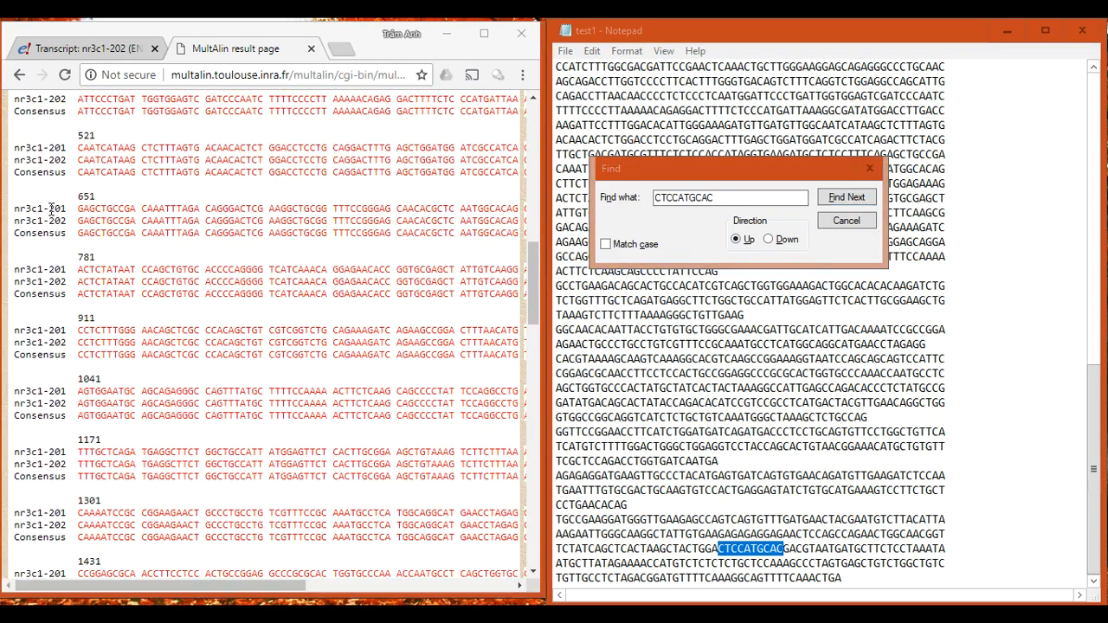
pyautogui.doubleClick(57, 209)
pyautogui.scroll(4, 123, 269)
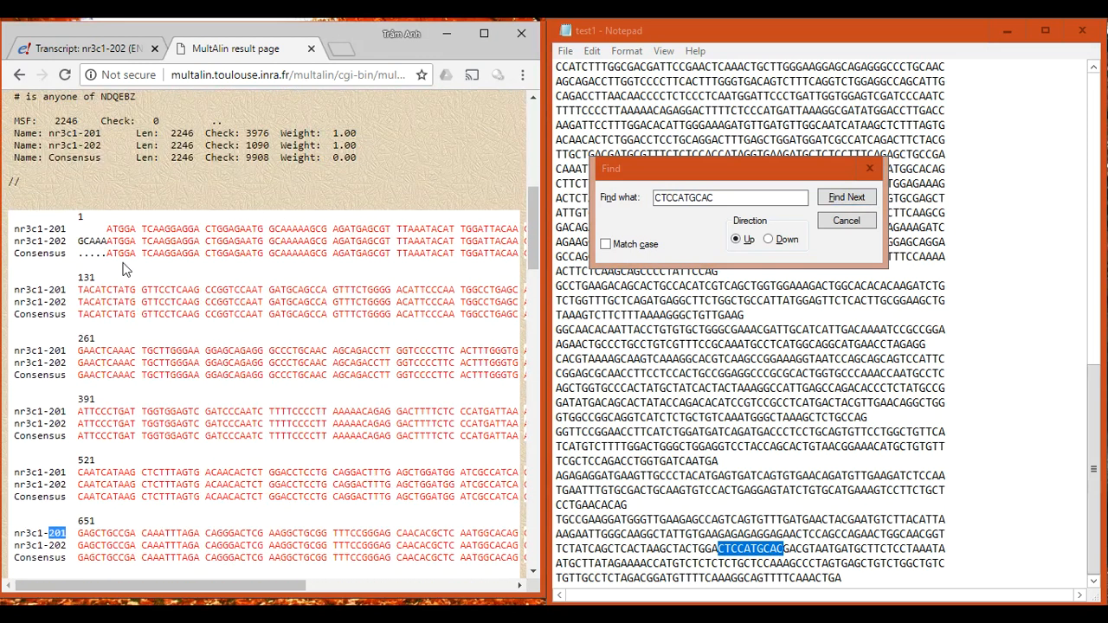
pyautogui.scroll(-3, 149, 296)
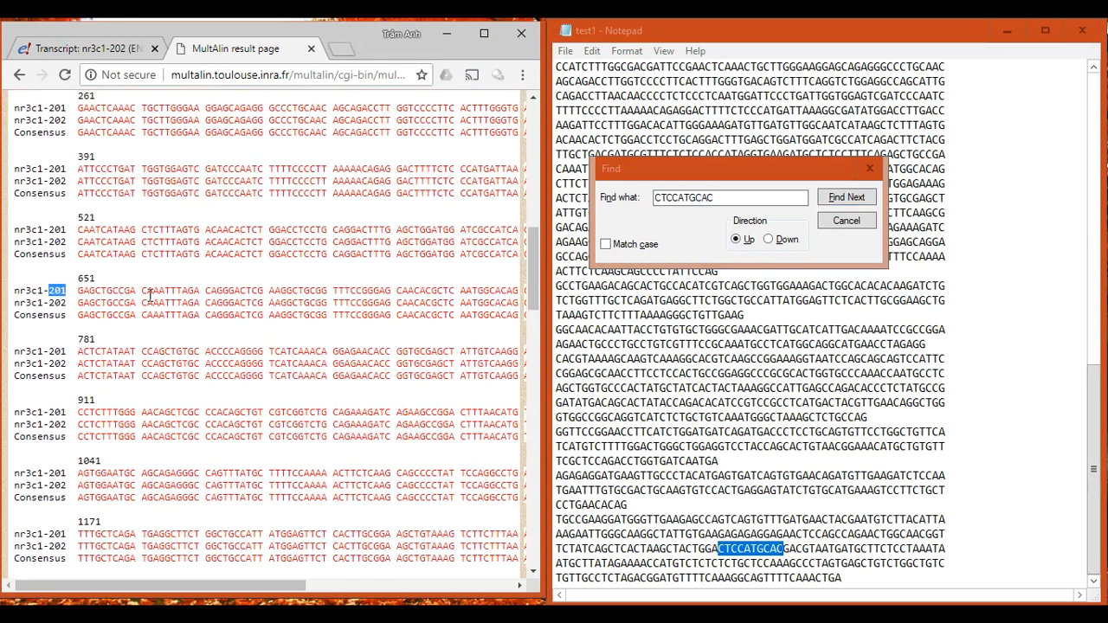
pyautogui.scroll(-1, 150, 295)
pyautogui.scroll(-8, 150, 296)
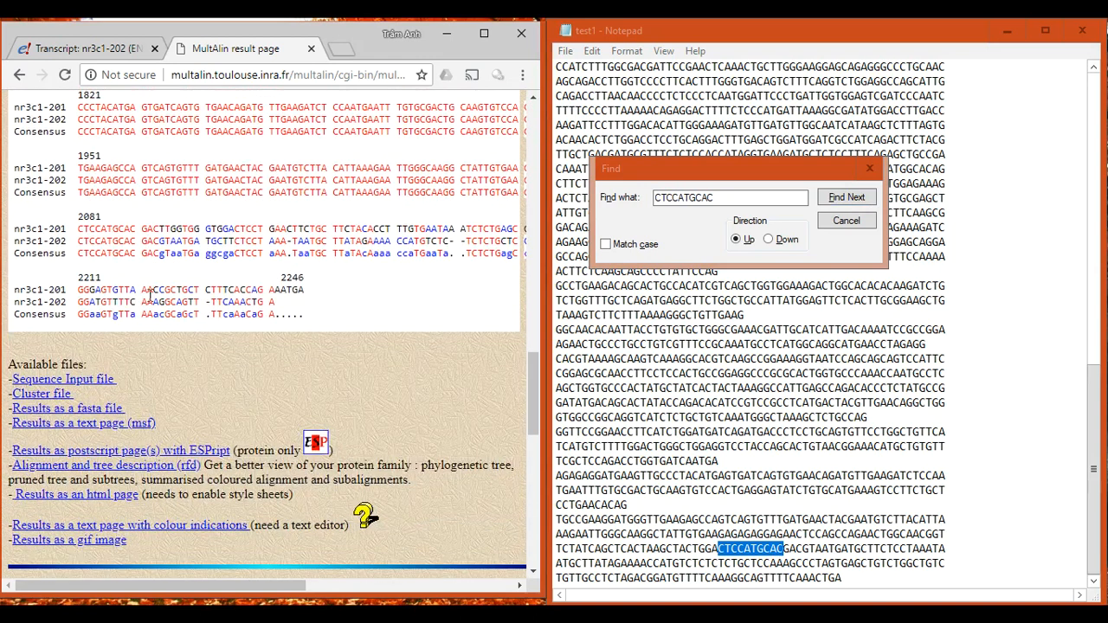
pyautogui.moveTo(135, 242); pyautogui.dragTo(79, 244)
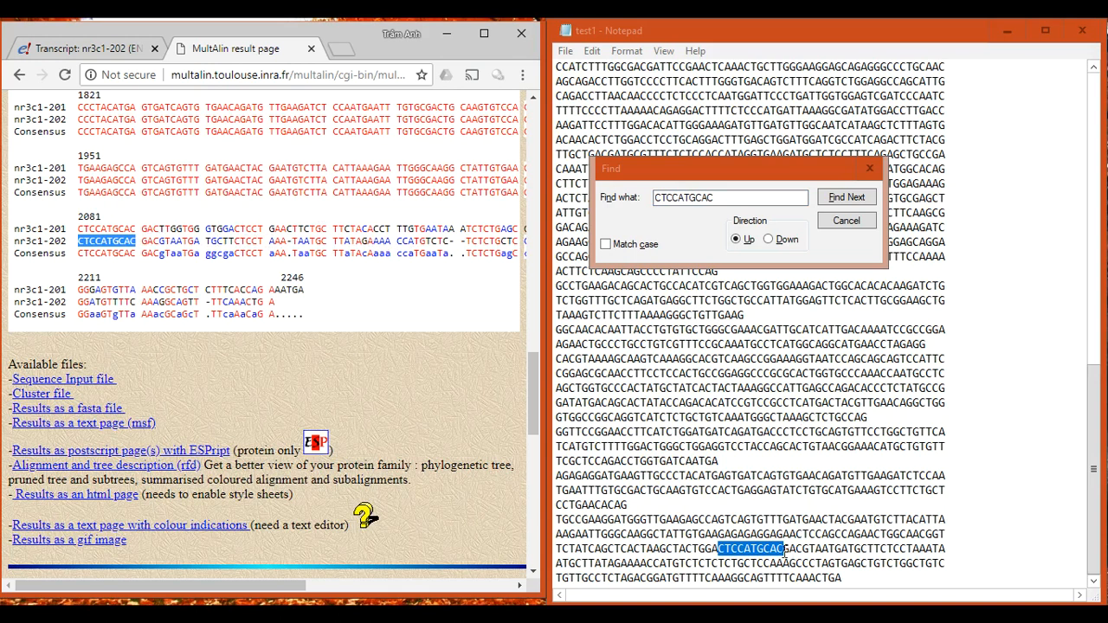
pyautogui.moveTo(305, 316); pyautogui.dragTo(426, 245)
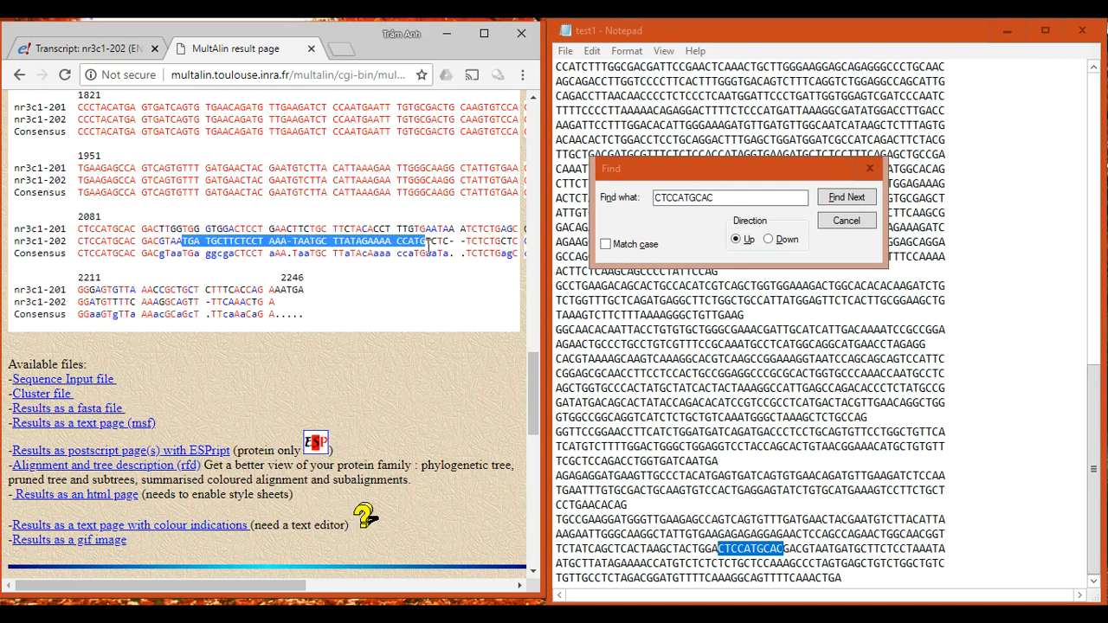
# Copy the shared region of the nr3c1-202 sequence in test1, from ATGGATCAAG after the leading GCAAA through CTCCATGCAC
pyautogui.click(784, 550)
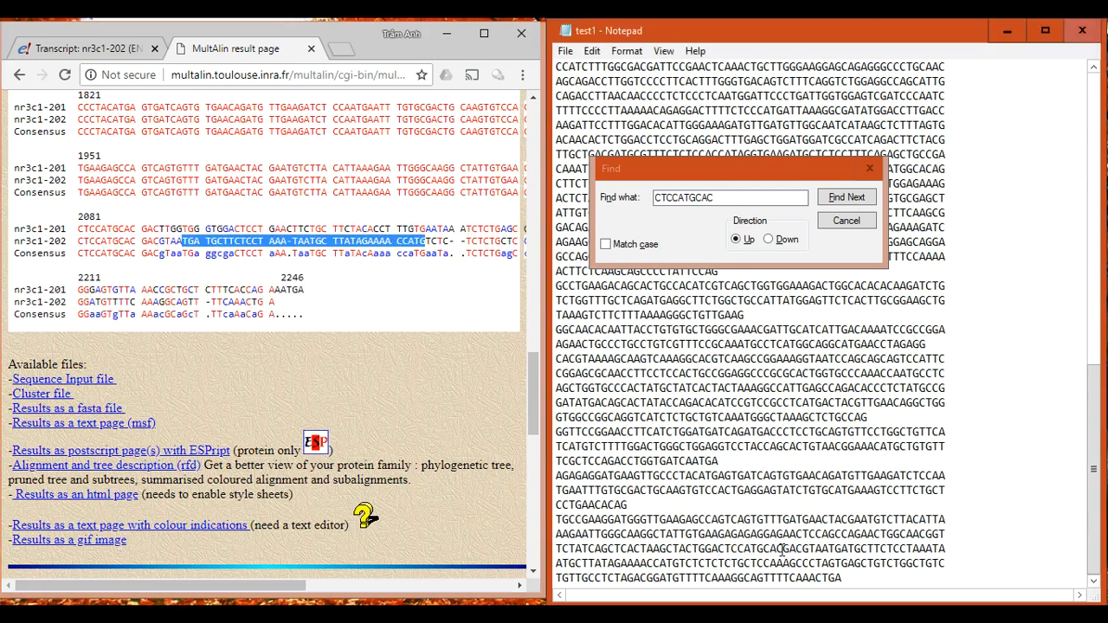
pyautogui.click(841, 222)
pyautogui.moveTo(781, 549); pyautogui.dragTo(588, 330)
pyautogui.rightClick(624, 344)
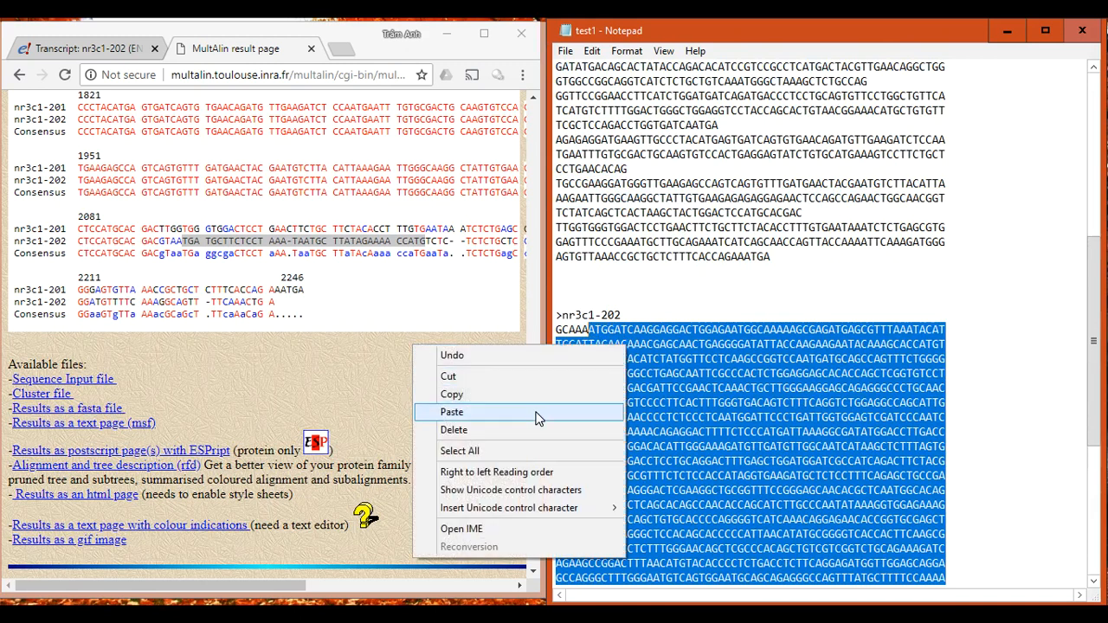
pyautogui.click(550, 400)
pyautogui.scroll(-7, 710, 428)
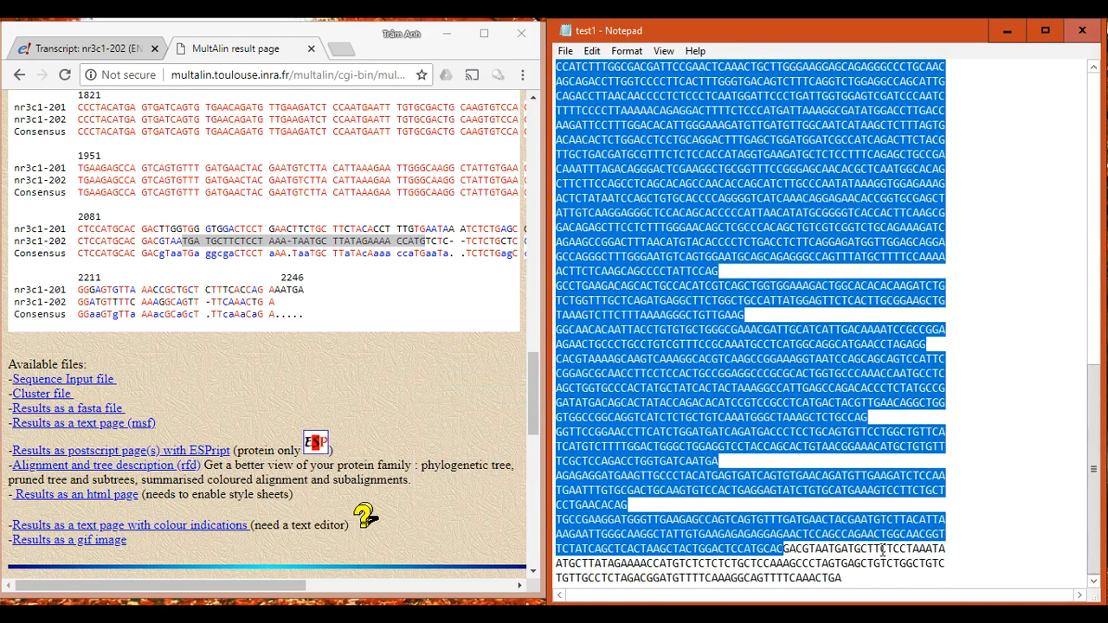
# Add a ">nr3c1_primer_sequence" header below the nr3c1-202 sequence in test1 and paste the copied shared region under it
pyautogui.click(871, 580)
pyautogui.press('Return')
pyautogui.press('Return')
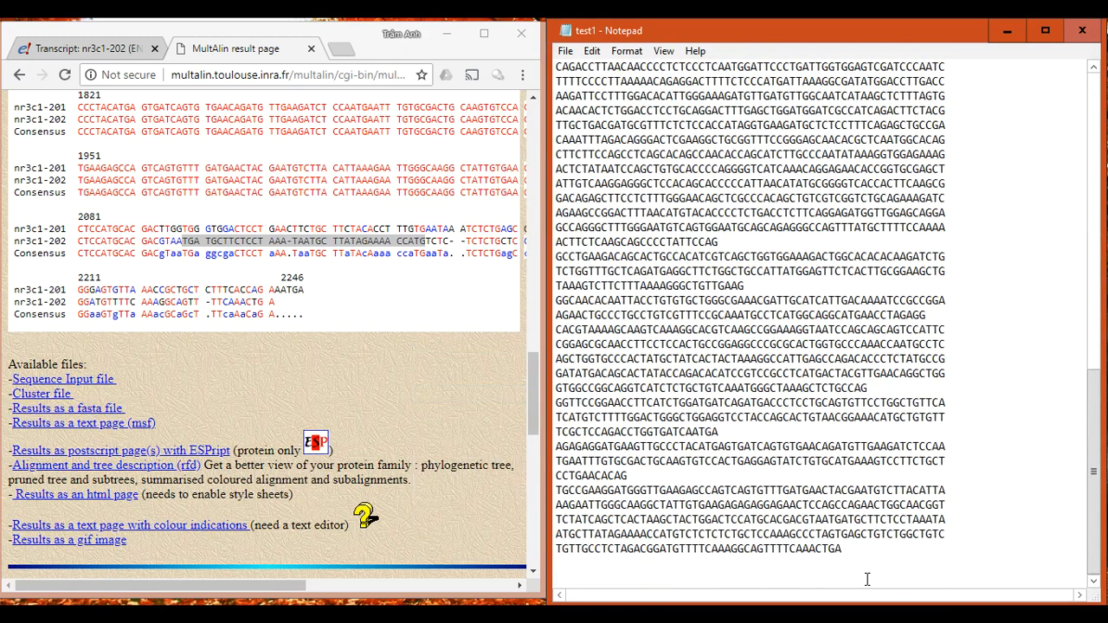
pyautogui.write('>')
pyautogui.write('nr3c1_primer')
pyautogui.write('_qua')
pyautogui.press('BackSpace')
pyautogui.press('BackSpace')
pyautogui.press('BackSpace')
pyautogui.write('sequence')
pyautogui.press('Return')
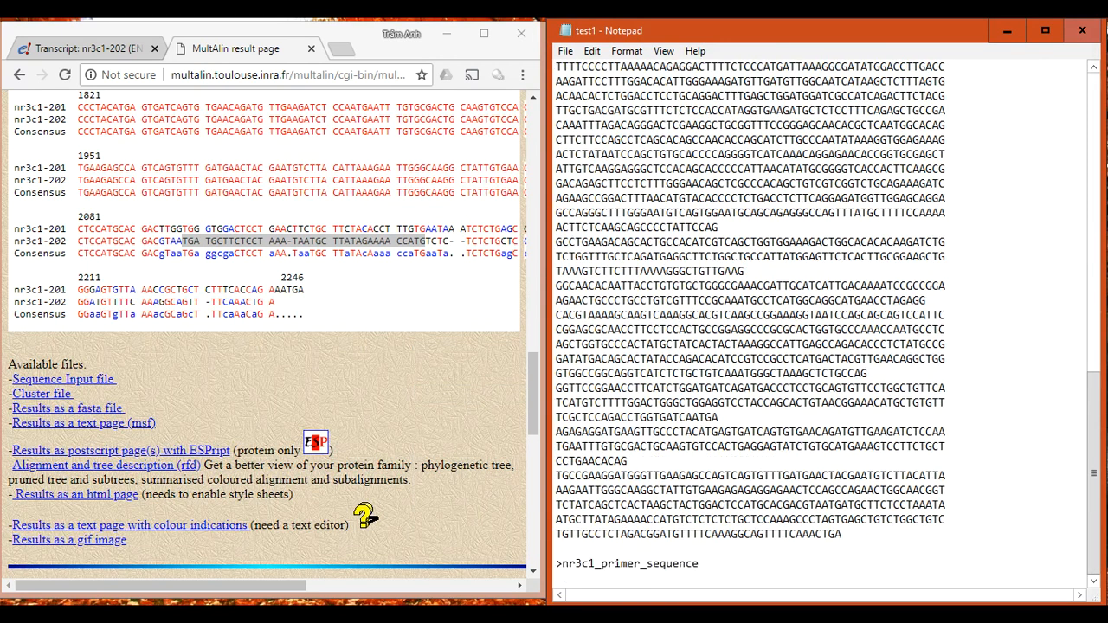
pyautogui.hotkey('ctrl', 'v')
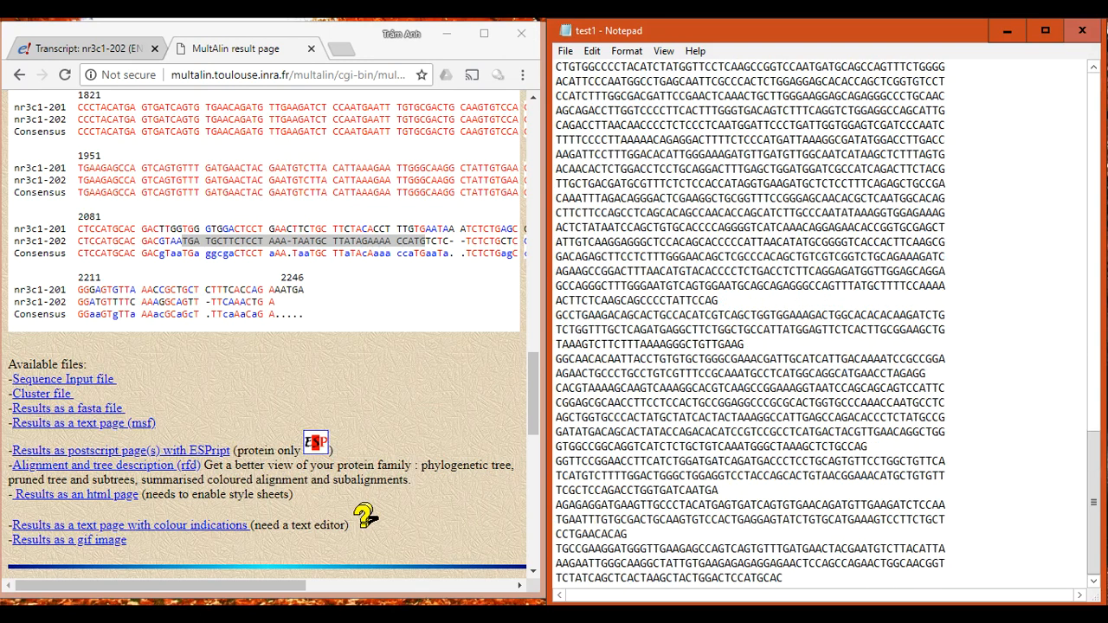
# Replace the MultAlin input sequences with the full contents of test1 and run the alignment
pyautogui.hotkey('ctrl', 'a')
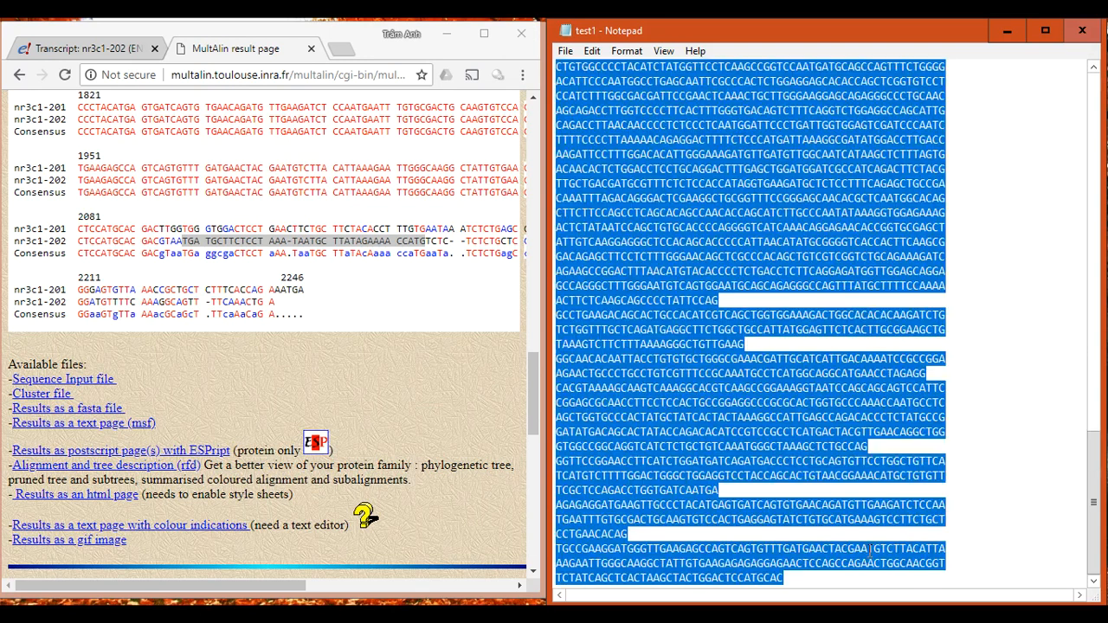
pyautogui.click(20, 75)
pyautogui.click(182, 180)
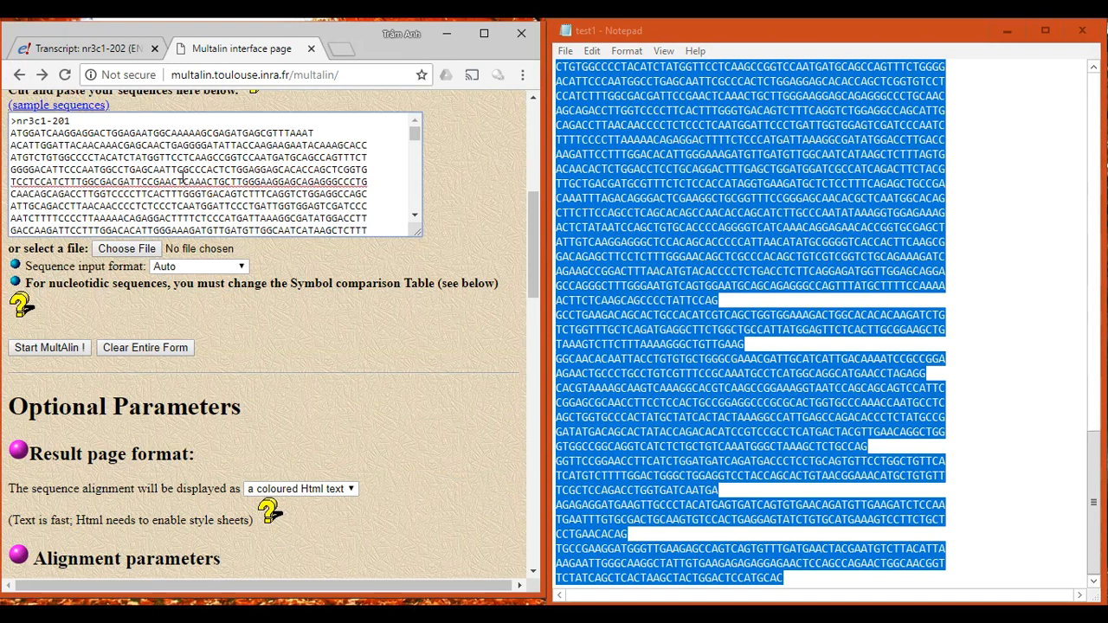
pyautogui.hotkey('ctrl', 'a')
pyautogui.press('Delete')
pyautogui.rightClick(183, 180)
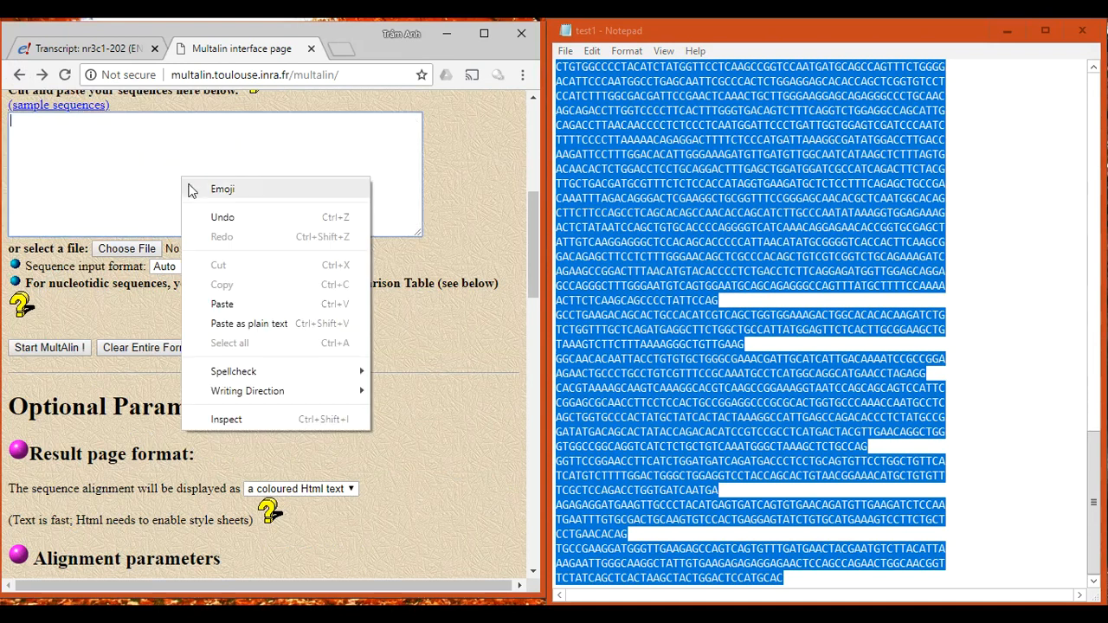
pyautogui.click(217, 312)
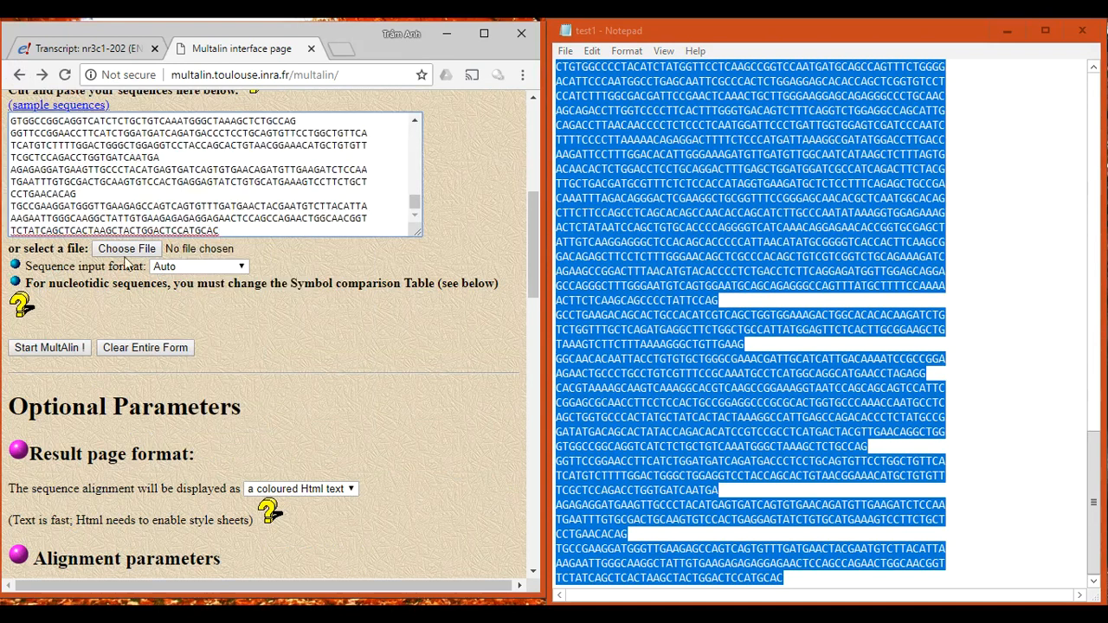
pyautogui.scroll(-2, 118, 290)
pyautogui.click(49, 186)
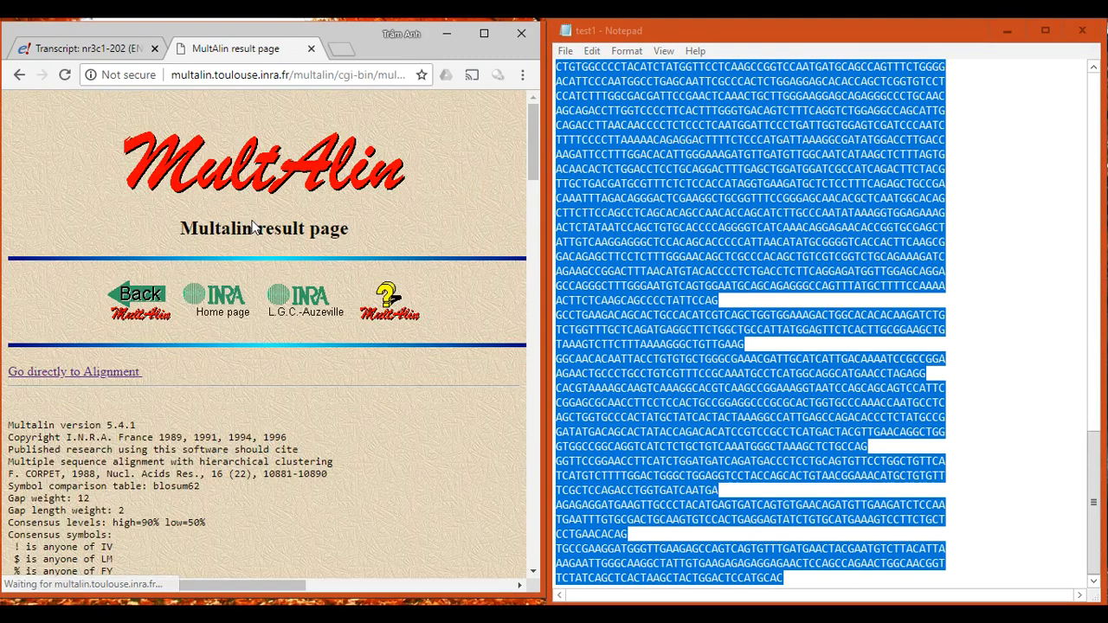
# Compare the new primer sequence row with the nr3c1-201 and nr3c1-202 rows from the first alignment block through the last
pyautogui.click(484, 33)
pyautogui.scroll(-5, 461, 378)
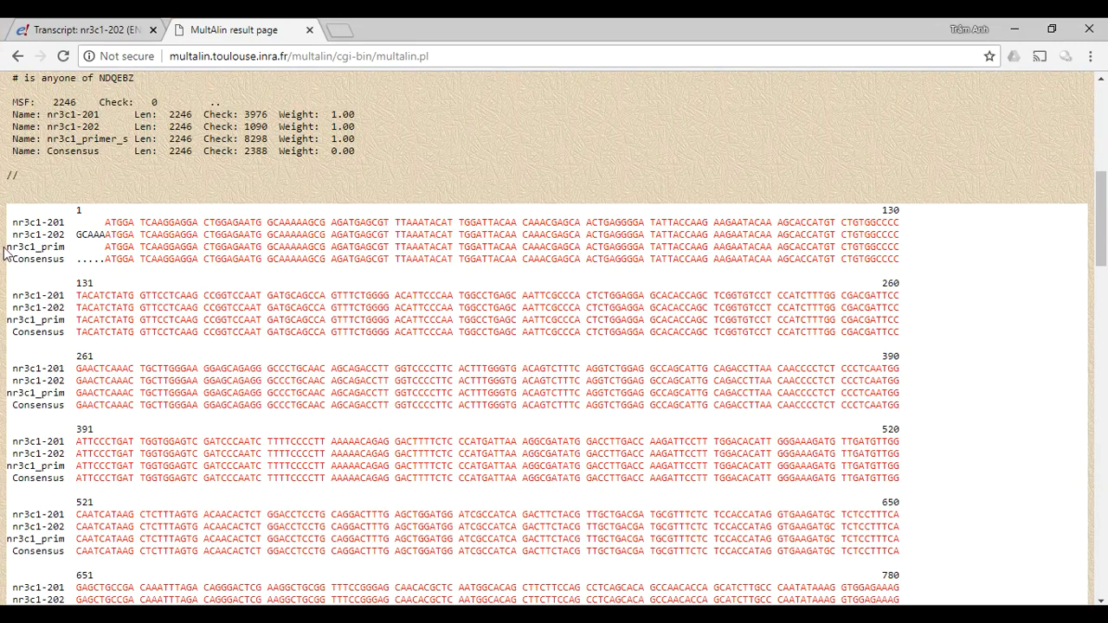
pyautogui.moveTo(7, 247); pyautogui.dragTo(64, 246)
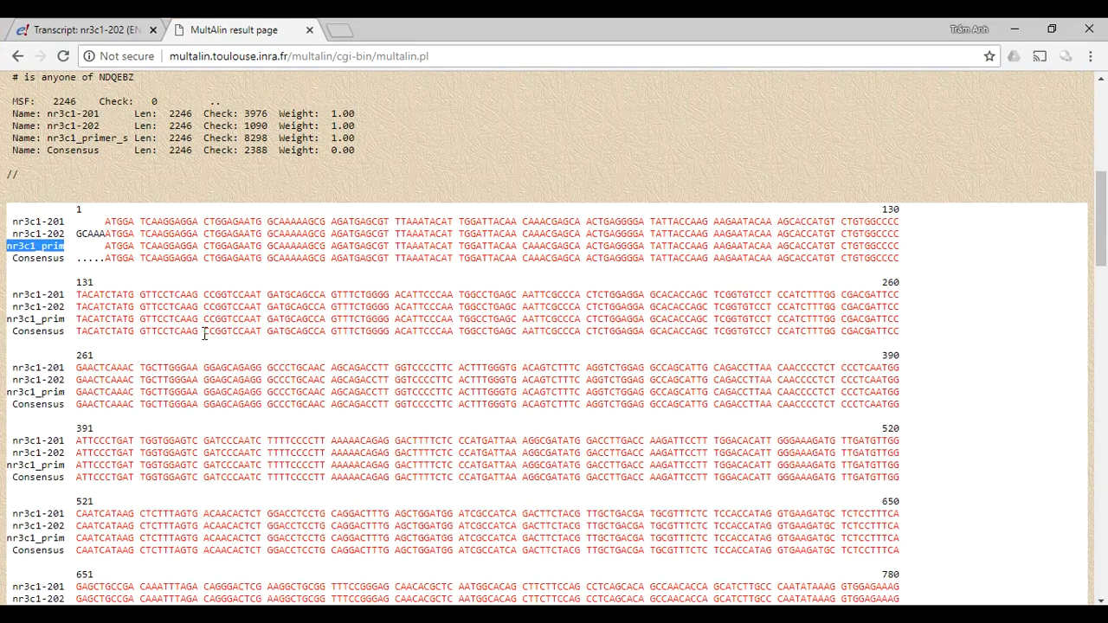
pyautogui.scroll(-1, 206, 340)
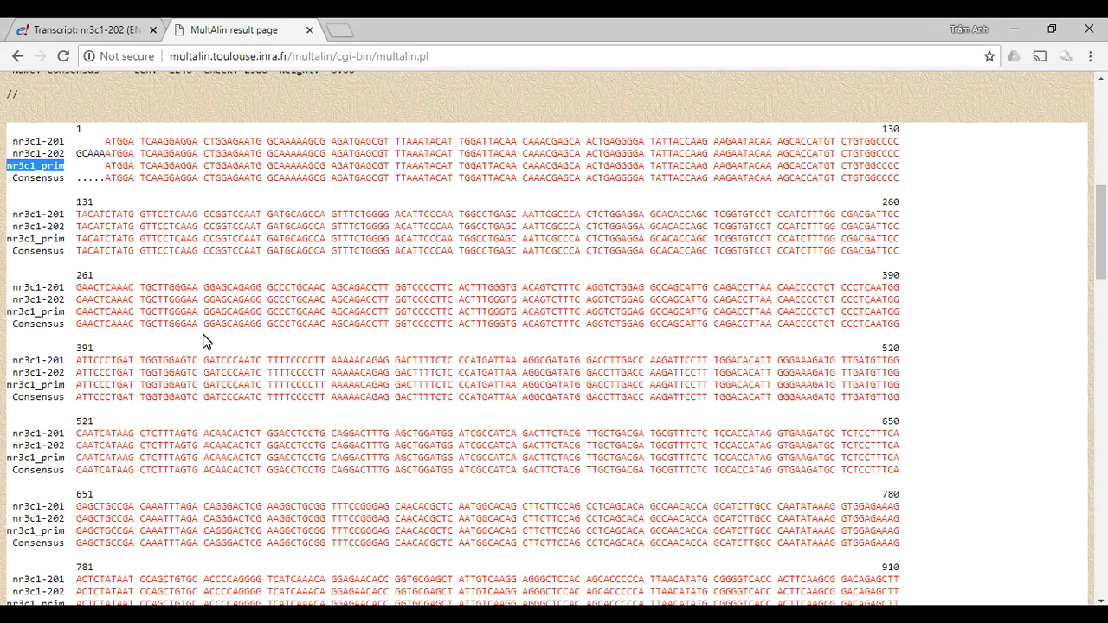
pyautogui.scroll(-8, 206, 341)
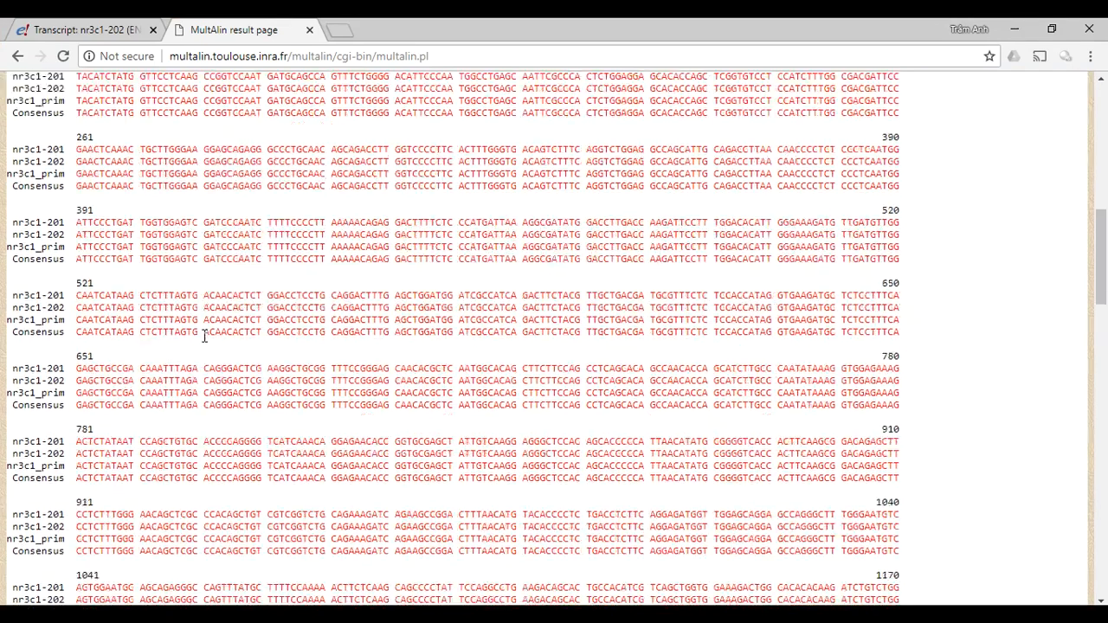
pyautogui.scroll(-3, 206, 335)
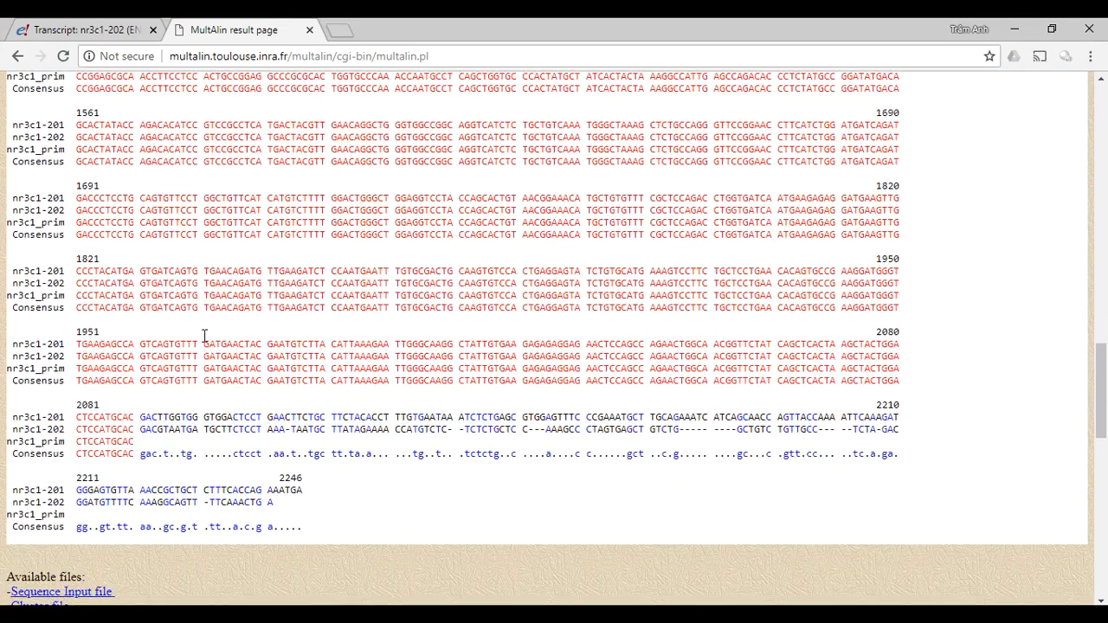
pyautogui.moveTo(134, 443); pyautogui.dragTo(75, 442)
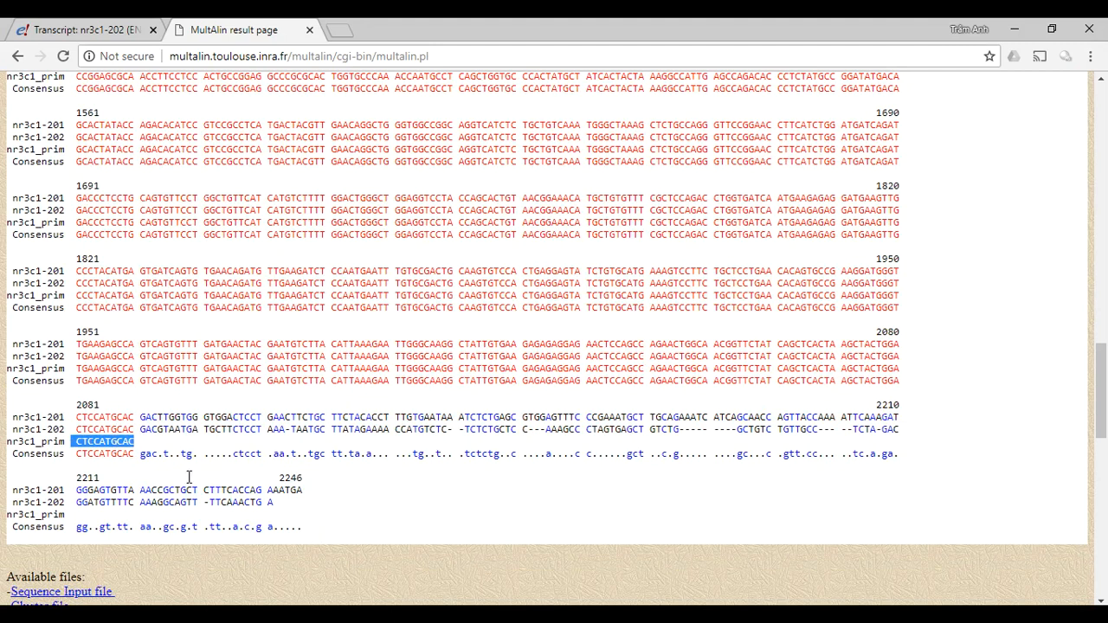
pyautogui.moveTo(140, 419); pyautogui.dragTo(865, 430)
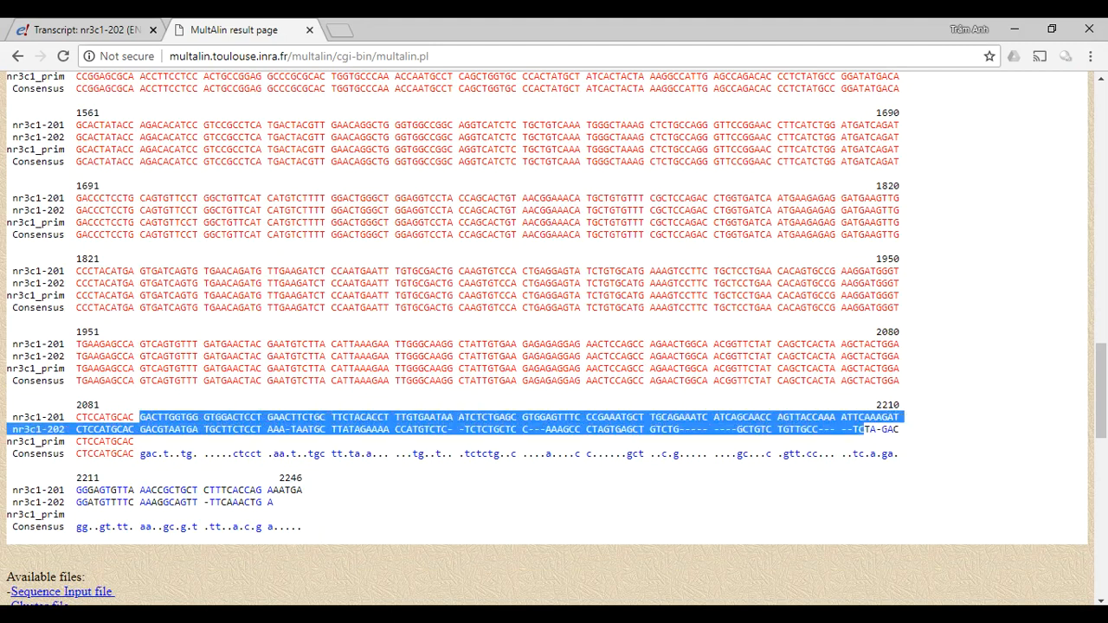
pyautogui.click(428, 444)
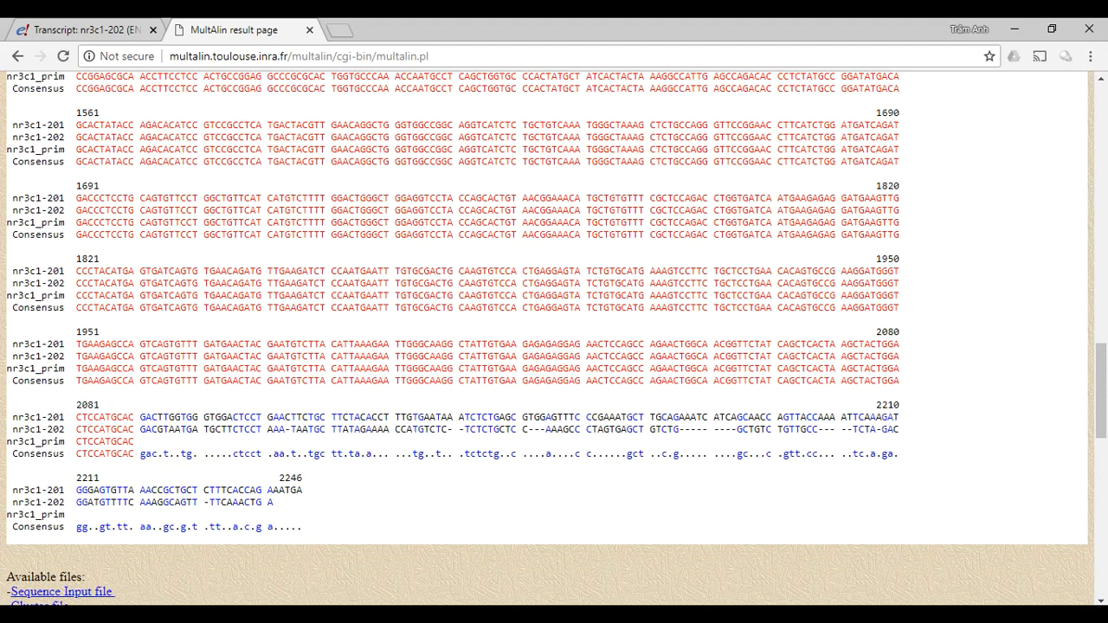
# Select the bases of the nr3c1_primer_sequence entry in test1, through the closing CTCCATGCAC
pyautogui.click(1051, 29)
pyautogui.click(734, 356)
pyautogui.click(734, 356)
pyautogui.scroll(4, 735, 355)
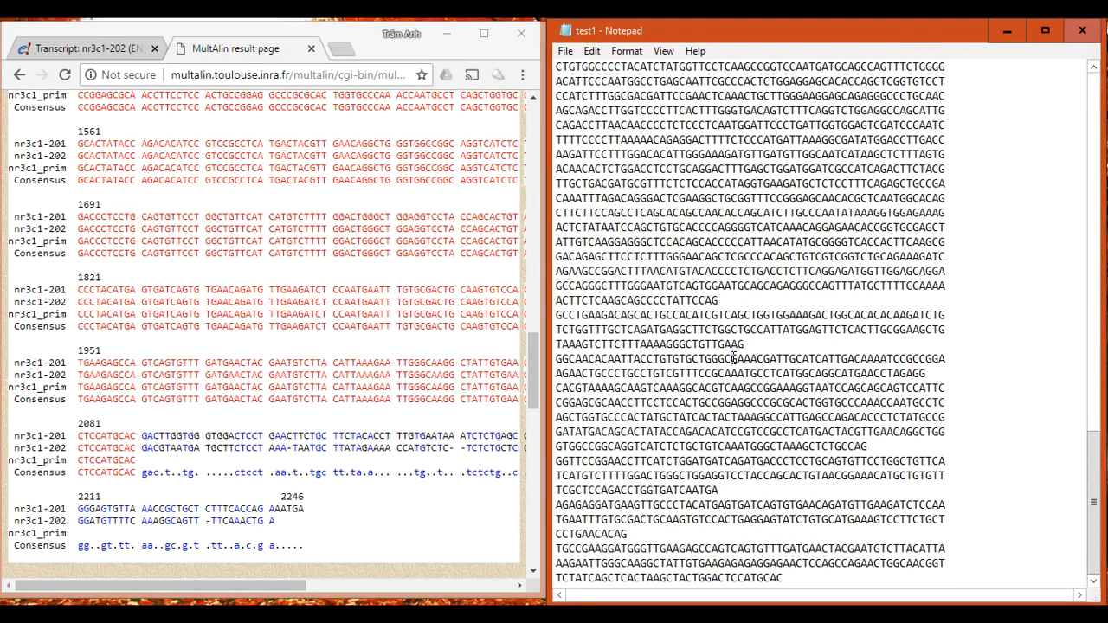
pyautogui.moveTo(557, 199); pyautogui.dragTo(805, 598)
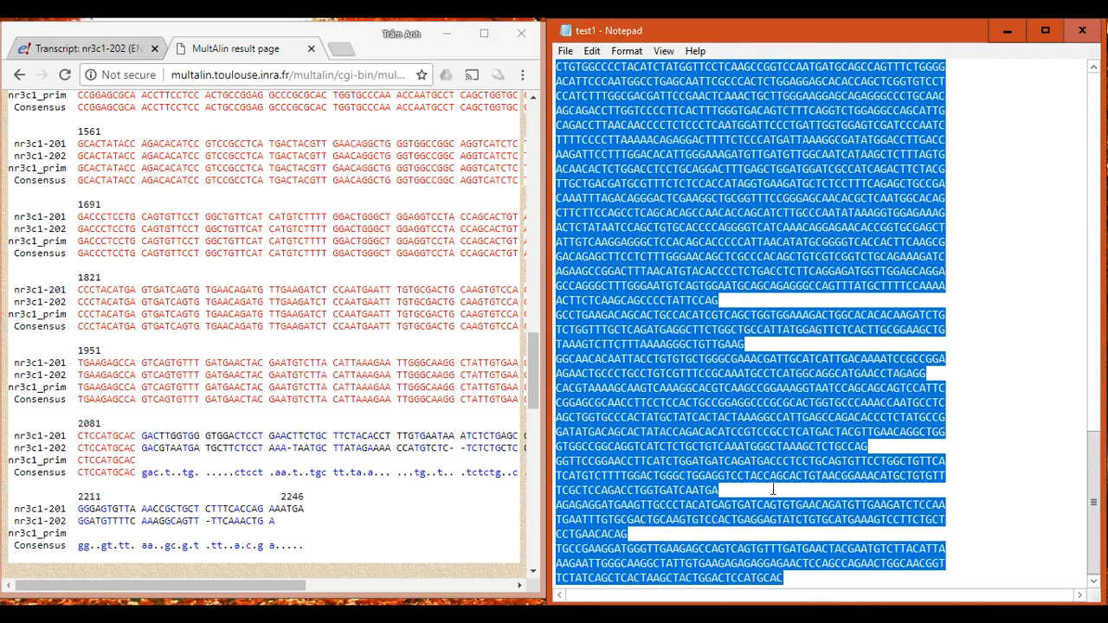
# Search the web for primer3 in a new browser tab
pyautogui.click(342, 49)
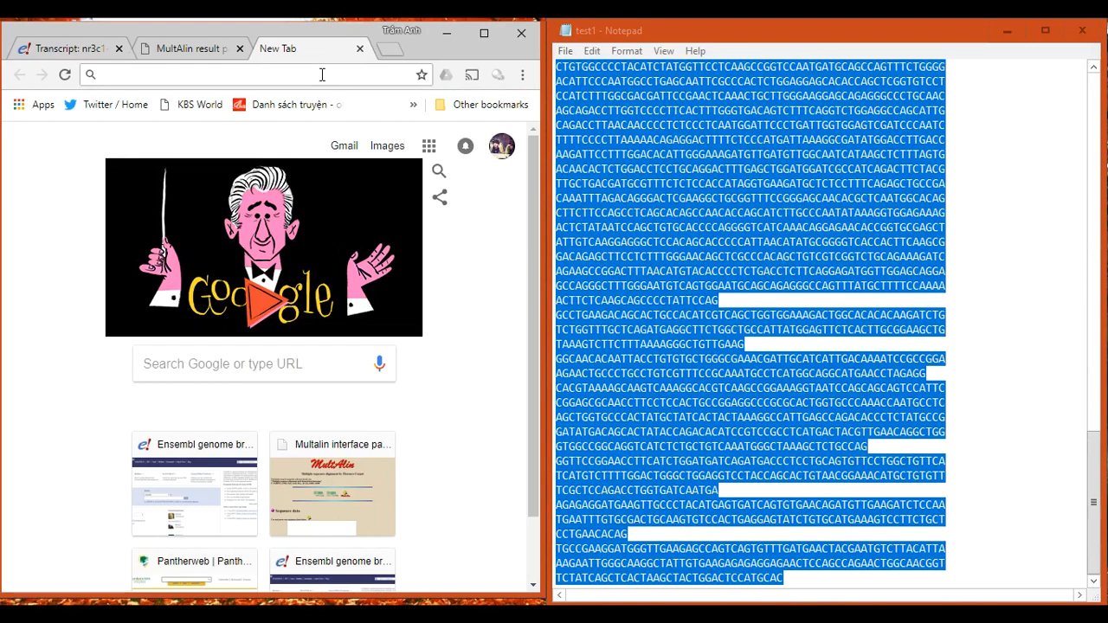
pyautogui.write('primer3')
pyautogui.press('Return')
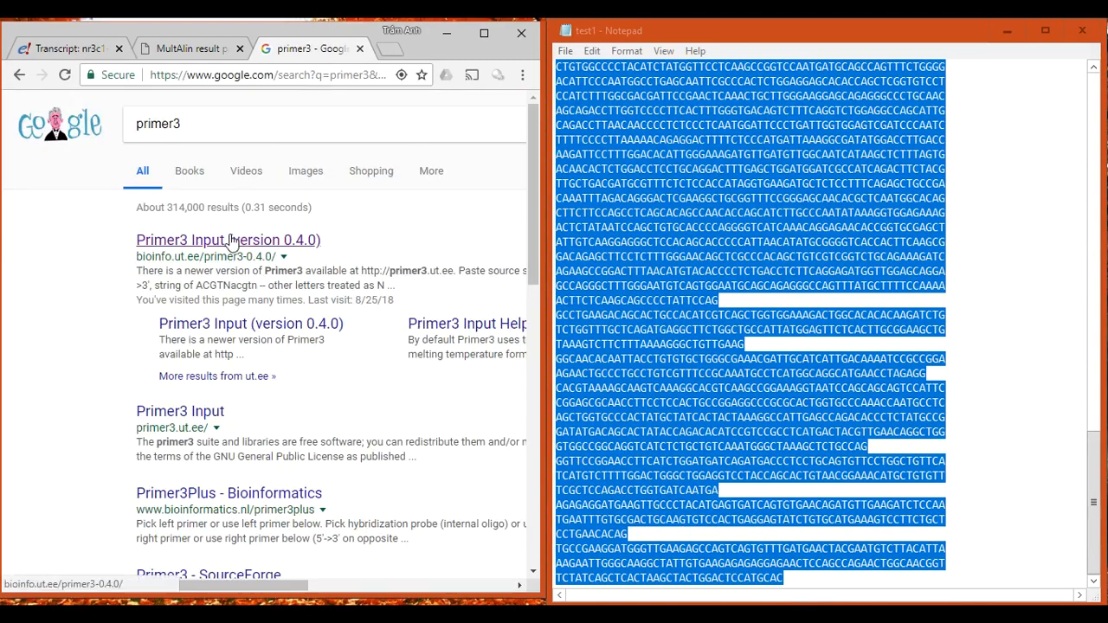
# Open the Primer3 Input (version 0.4.0) page and paste the copied nr3c1 primer sequence as the source sequence
pyautogui.click(236, 243)
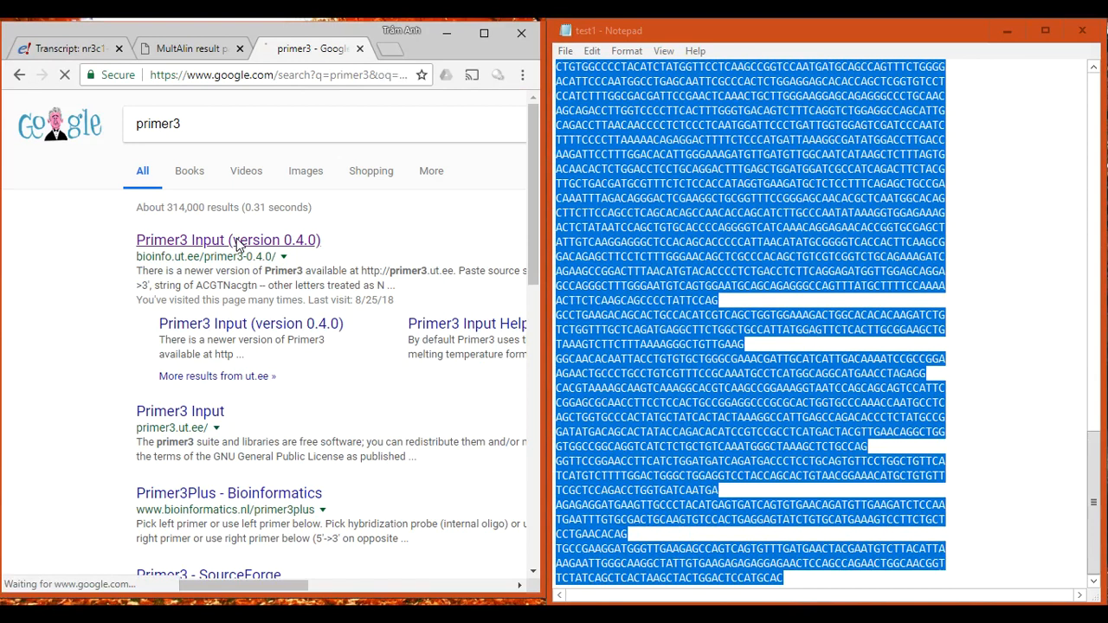
pyautogui.click(165, 295)
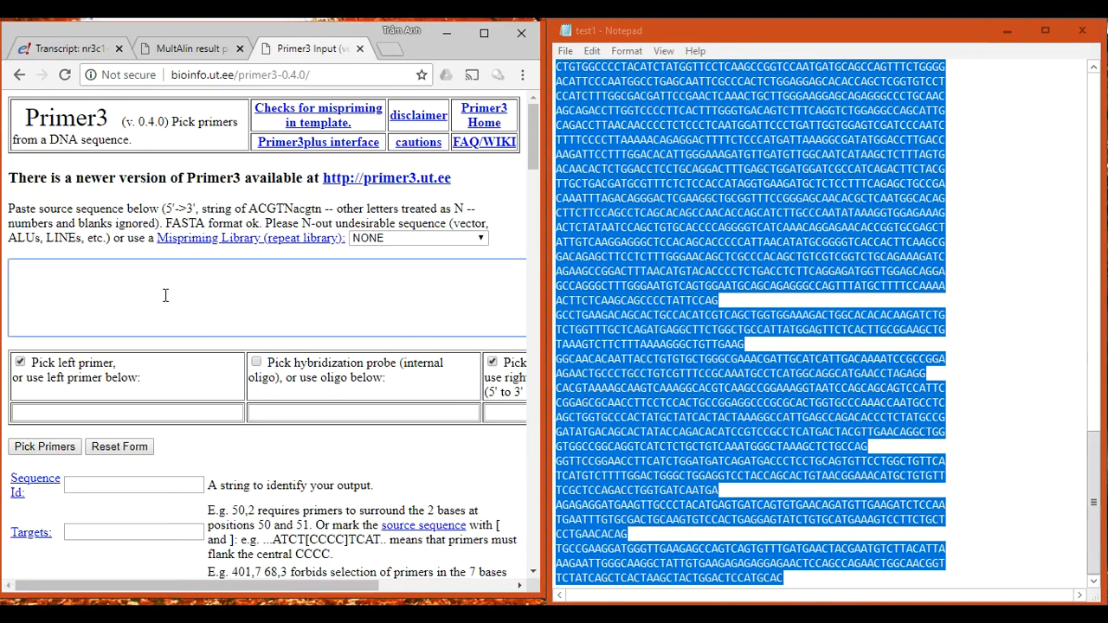
pyautogui.hotkey('ctrl', 'v')
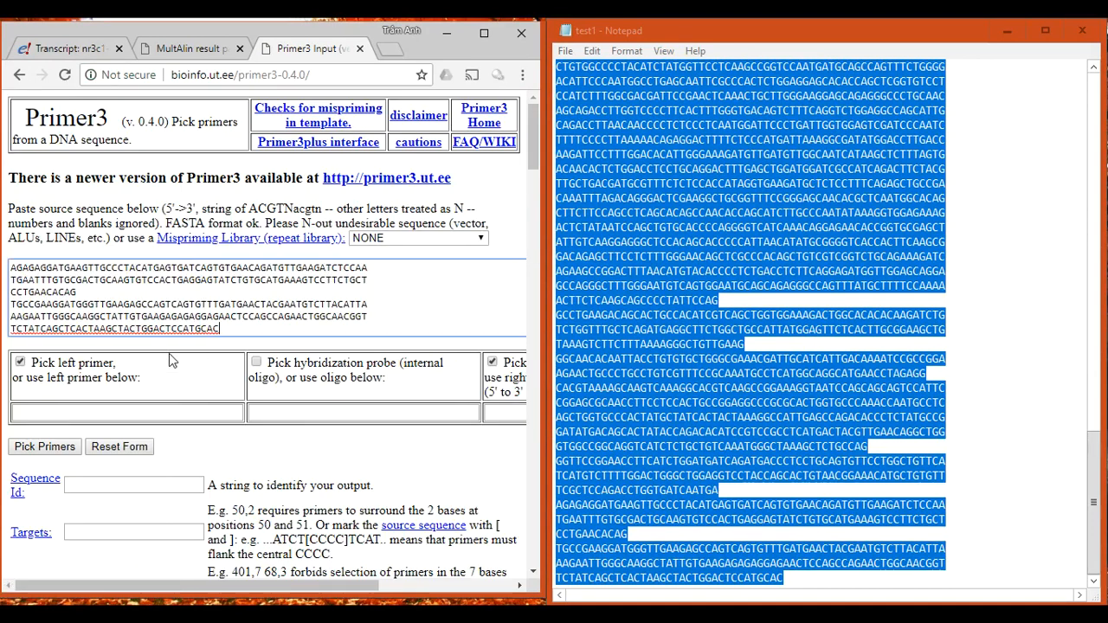
# Replace the Primer3 product size ranges with 60-150
pyautogui.scroll(-3, 119, 422)
pyautogui.click(109, 408)
pyautogui.hotkey('ctrl', 'a')
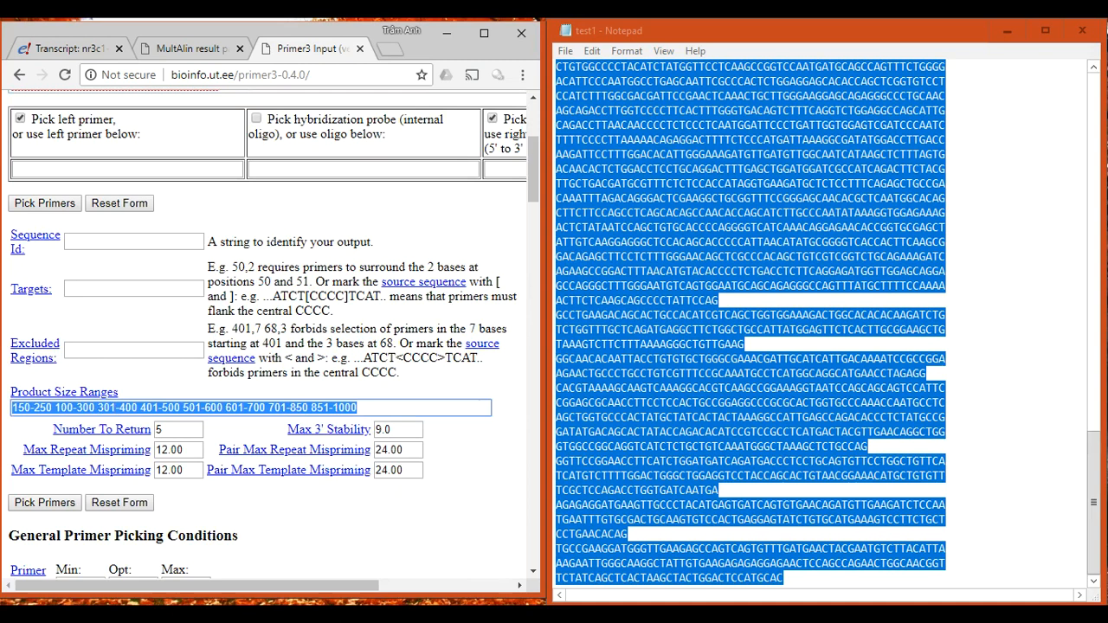
pyautogui.write('60-150')
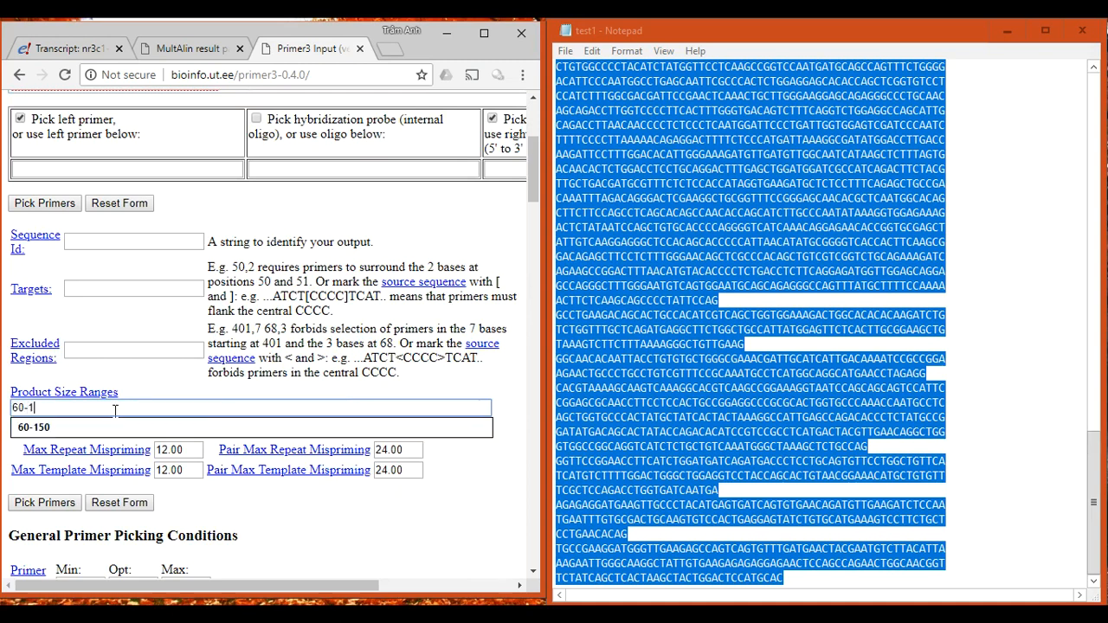
pyautogui.click(99, 428)
# Set the primer Tm to a minimum of 56, an optimum of 59 and a maximum of 62
pyautogui.scroll(-3, 108, 441)
pyautogui.moveTo(95, 386); pyautogui.dragTo(41, 394)
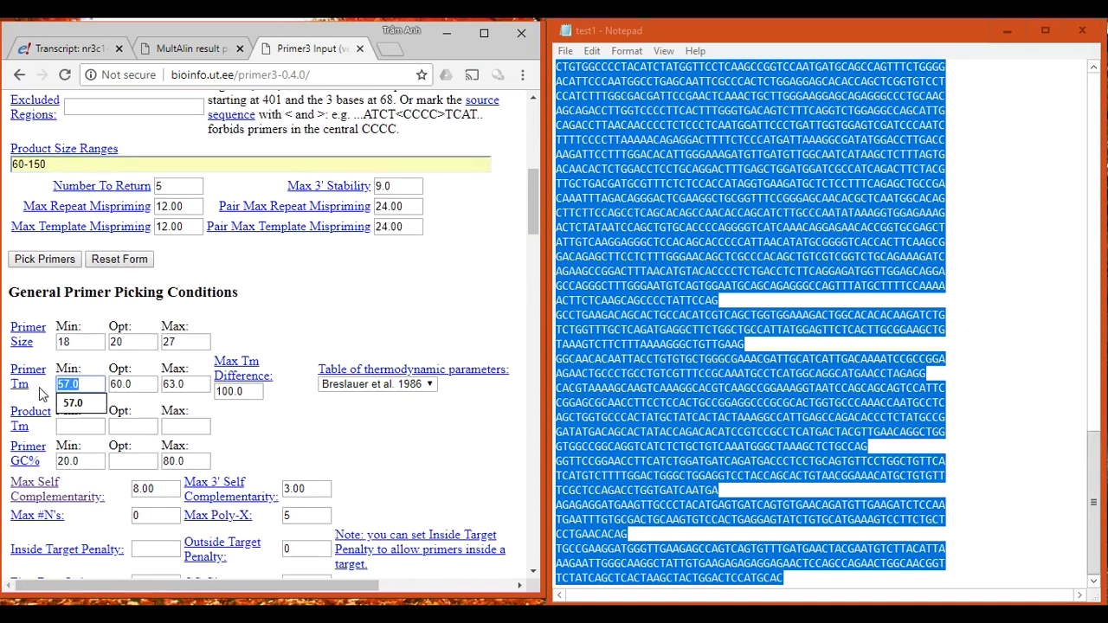
pyautogui.write('56')
pyautogui.press('Tab')
pyautogui.write('5')
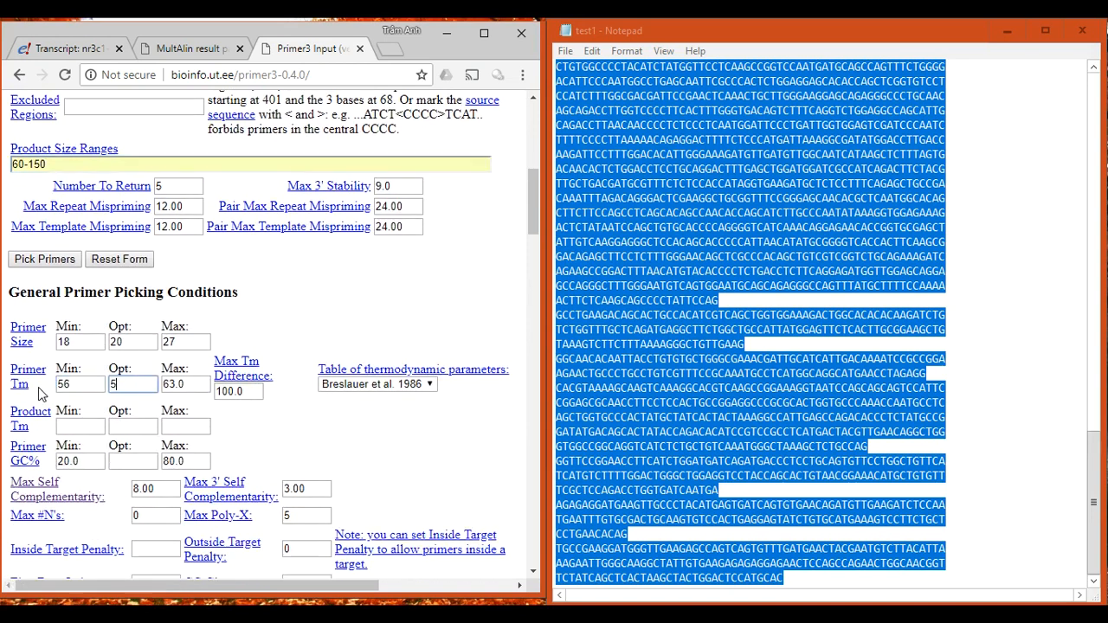
pyautogui.write('9')
pyautogui.press('Tab')
pyautogui.write('62')
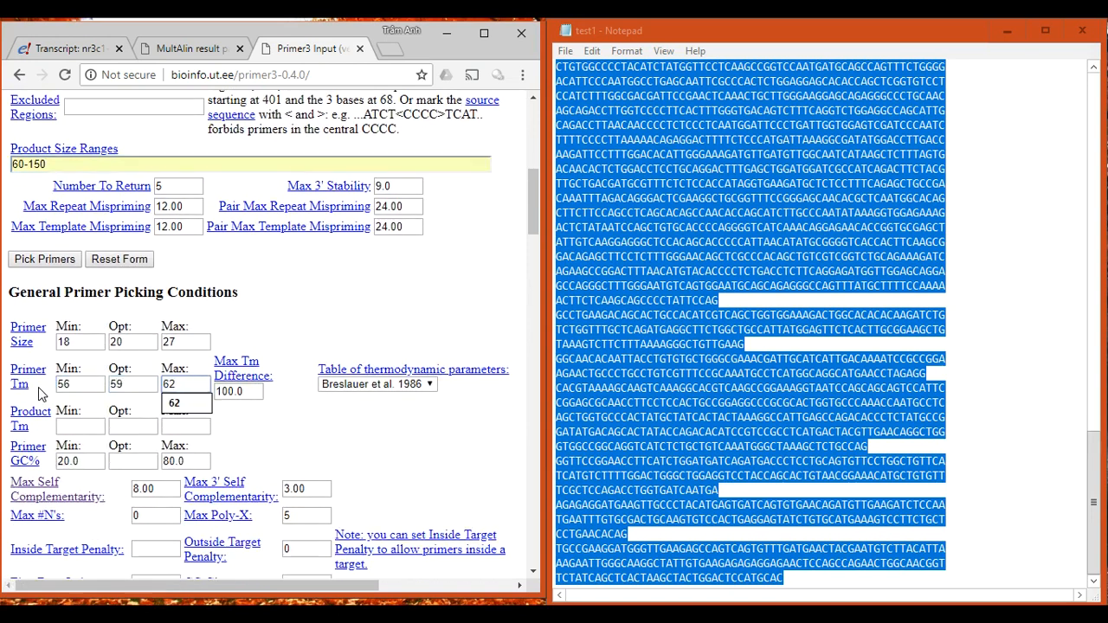
pyautogui.click(283, 336)
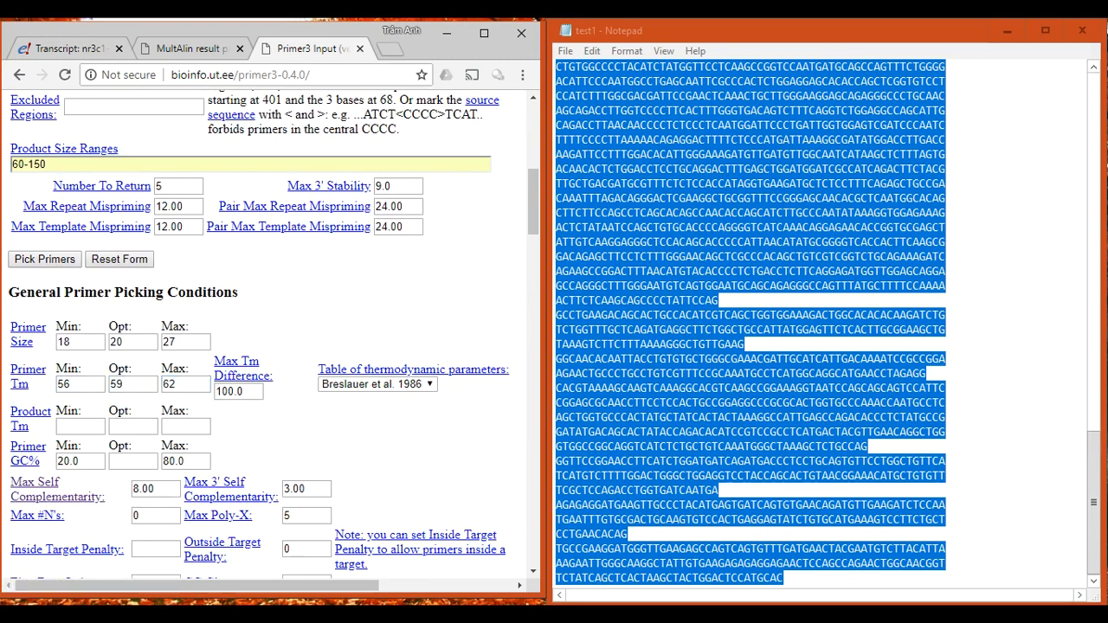
# Run the primer picking on the pasted template and maximize the browser window for the results
pyautogui.scroll(5, 55, 375)
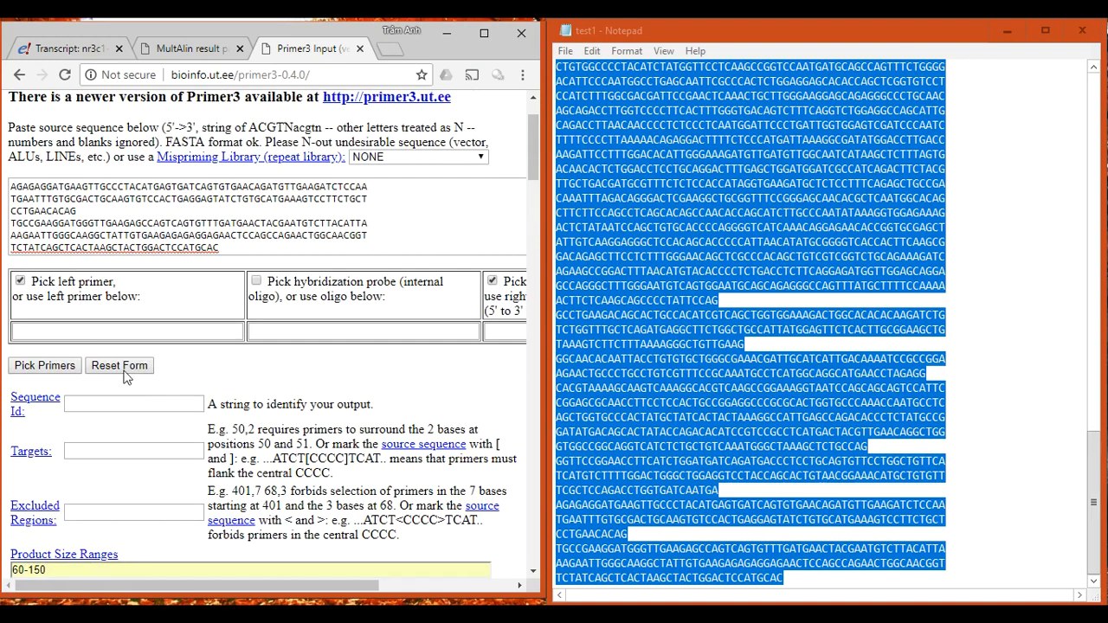
pyautogui.click(43, 367)
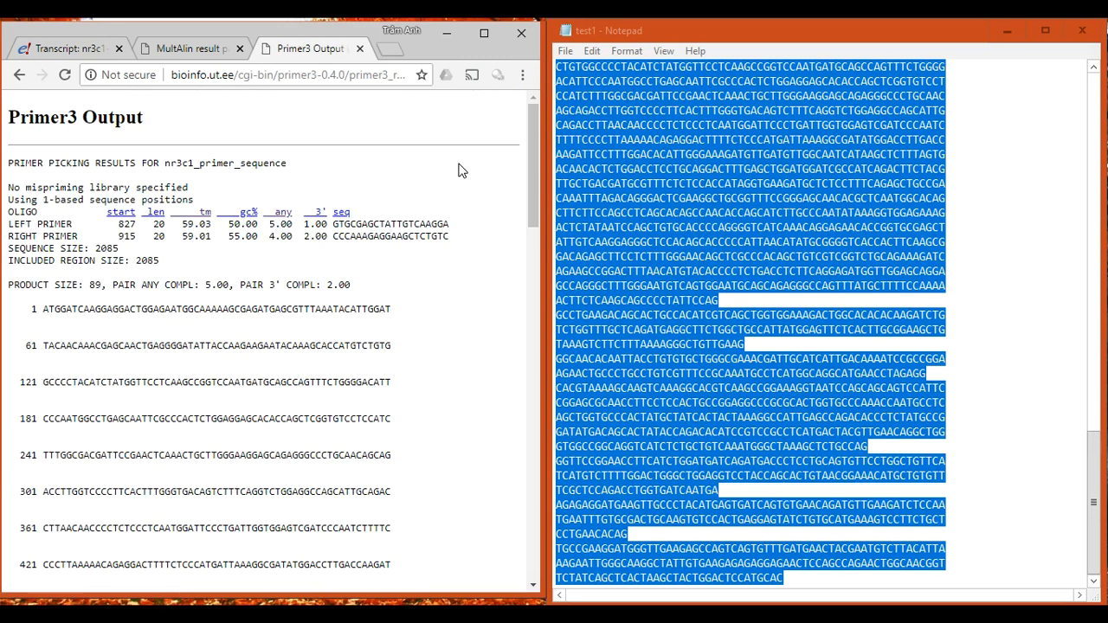
pyautogui.click(484, 33)
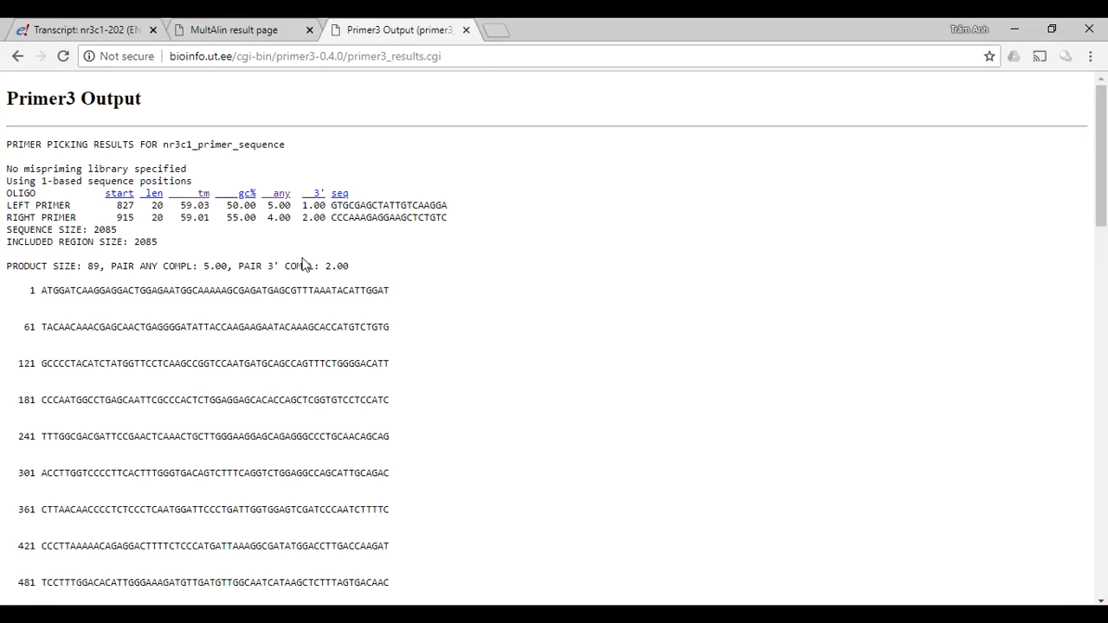
# Review the top primer pair's melting temperatures, self-complementarity scores and sequences, consulting the Primer3 output help for the column meanings
pyautogui.moveTo(11, 147); pyautogui.dragTo(222, 145)
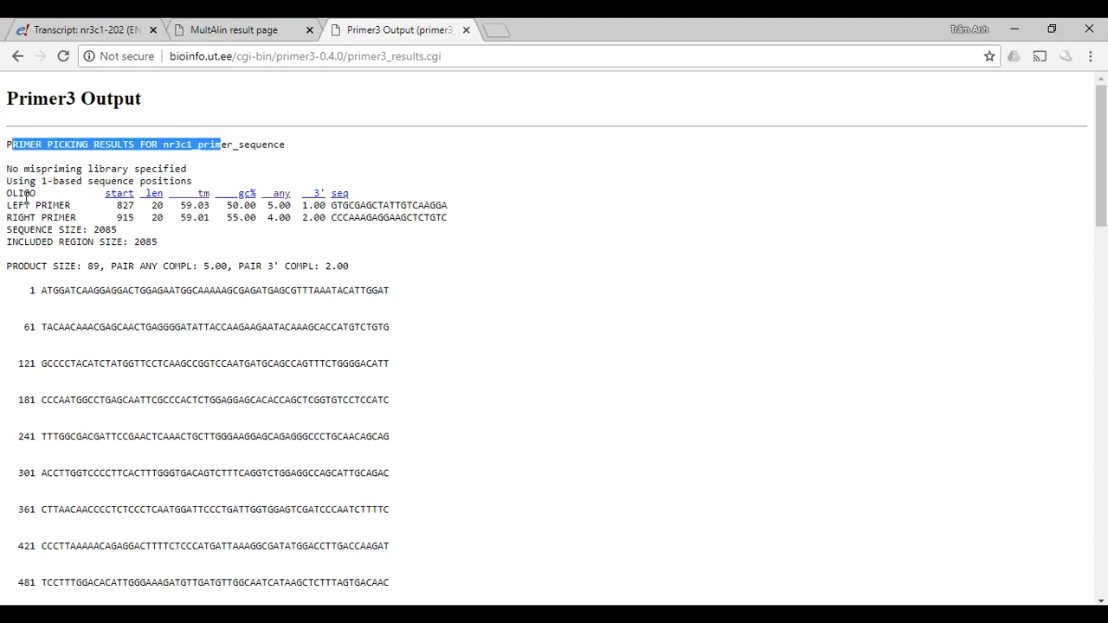
pyautogui.moveTo(5, 204); pyautogui.dragTo(466, 223)
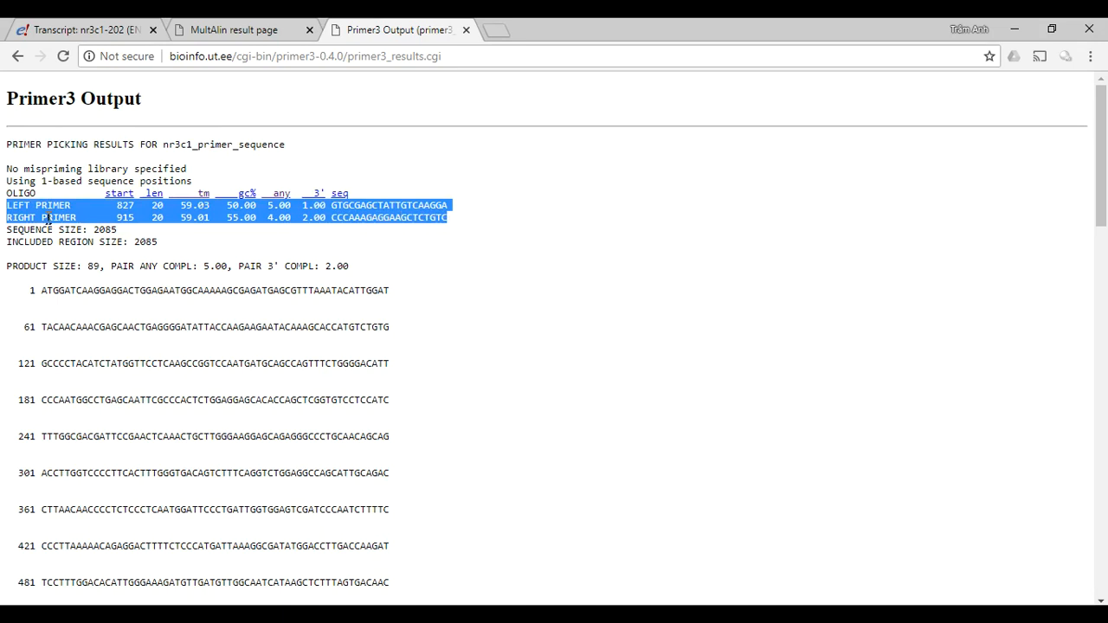
pyautogui.click(220, 215)
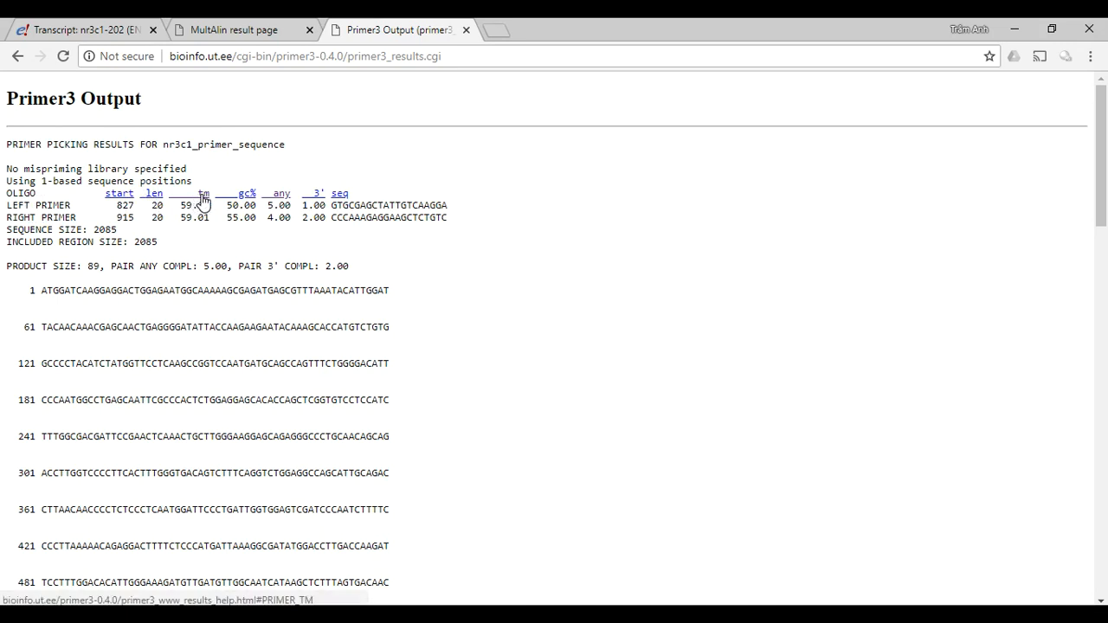
pyautogui.moveTo(192, 206); pyautogui.dragTo(185, 217)
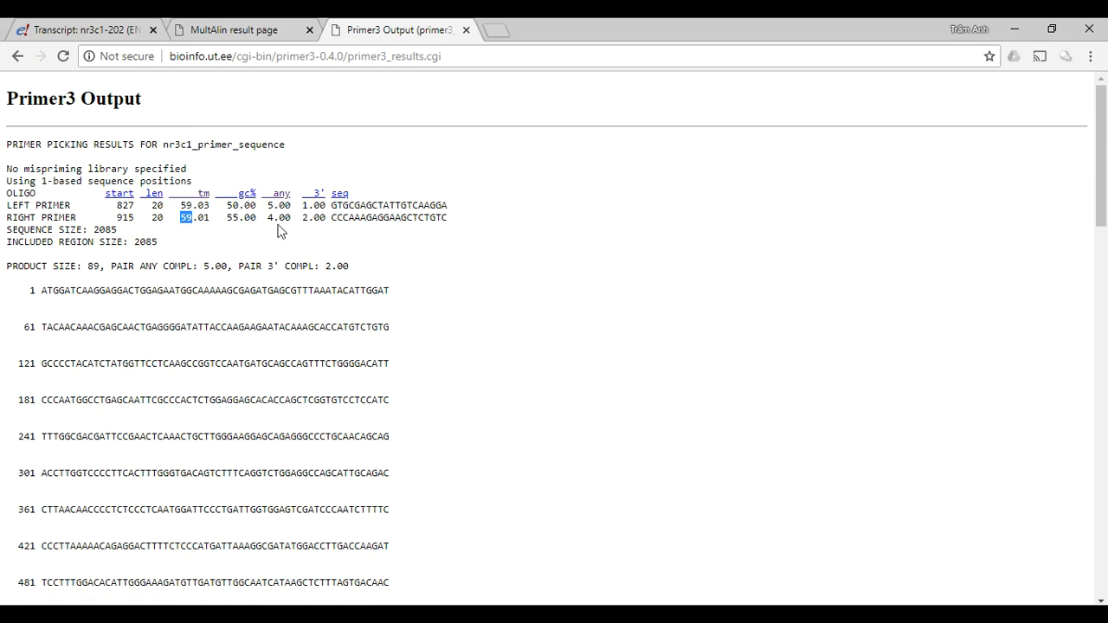
pyautogui.click(318, 201)
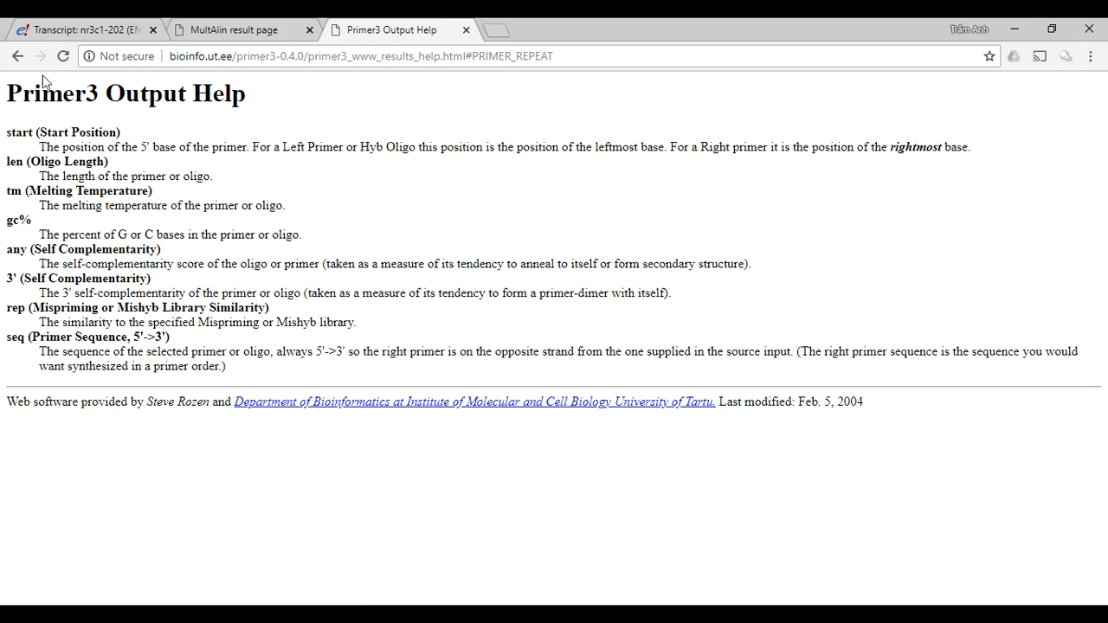
pyautogui.click(18, 57)
pyautogui.moveTo(266, 206); pyautogui.dragTo(324, 211)
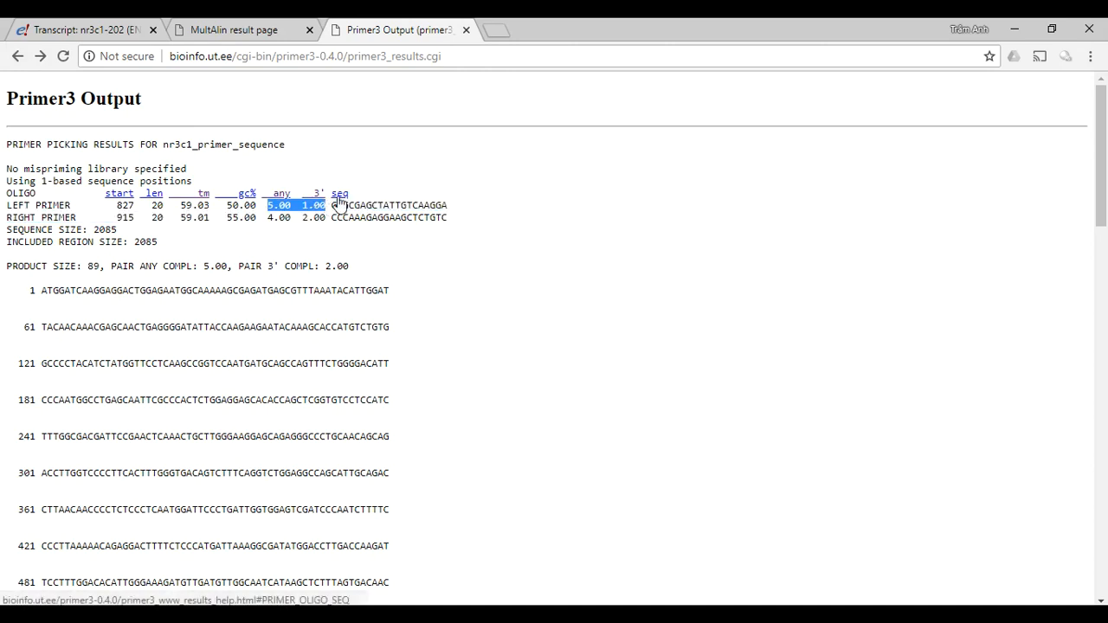
pyautogui.moveTo(337, 206); pyautogui.dragTo(451, 208)
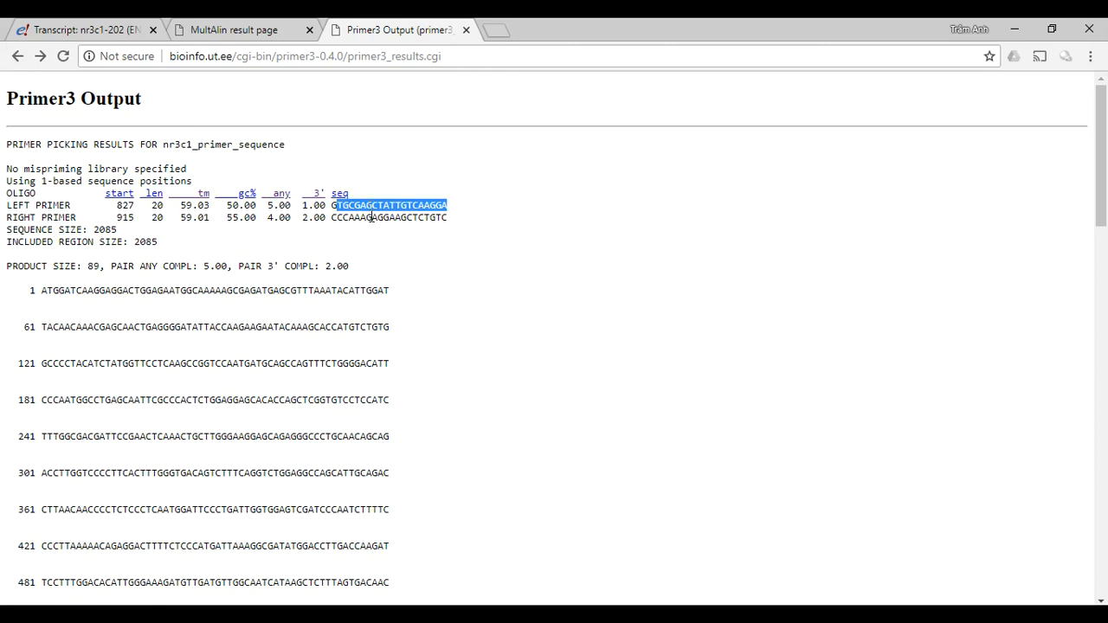
# Examine the product size and locate the left and right primer binding sites marked along the template sequence
pyautogui.scroll(-2, 343, 284)
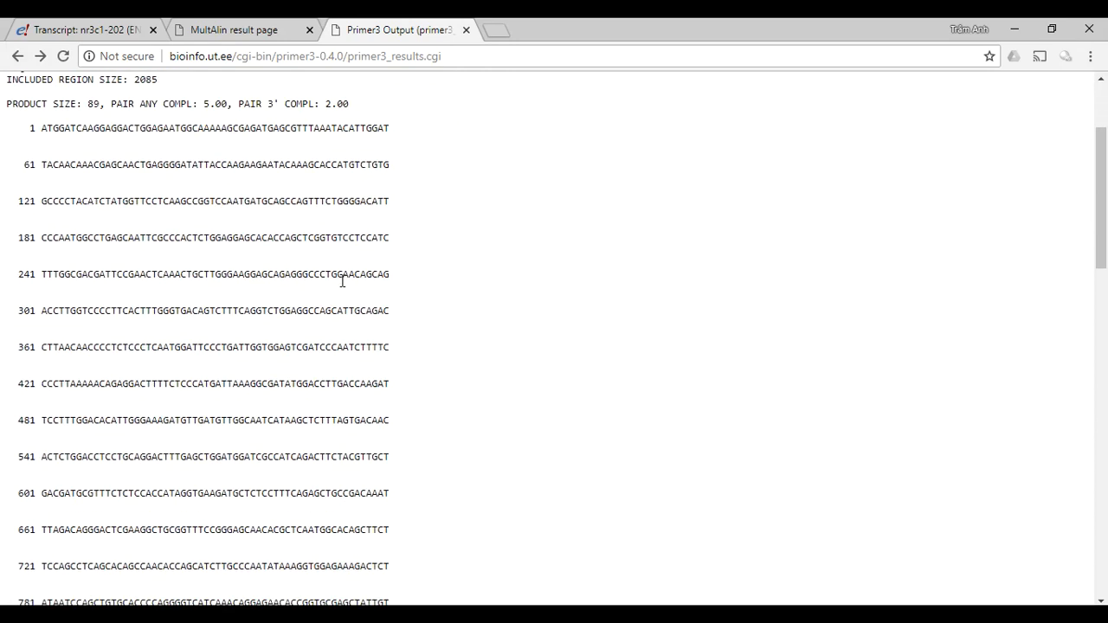
pyautogui.moveTo(13, 105); pyautogui.dragTo(98, 104)
pyautogui.scroll(-1, 174, 292)
pyautogui.scroll(1, 171, 292)
pyautogui.moveTo(45, 137); pyautogui.dragTo(190, 364)
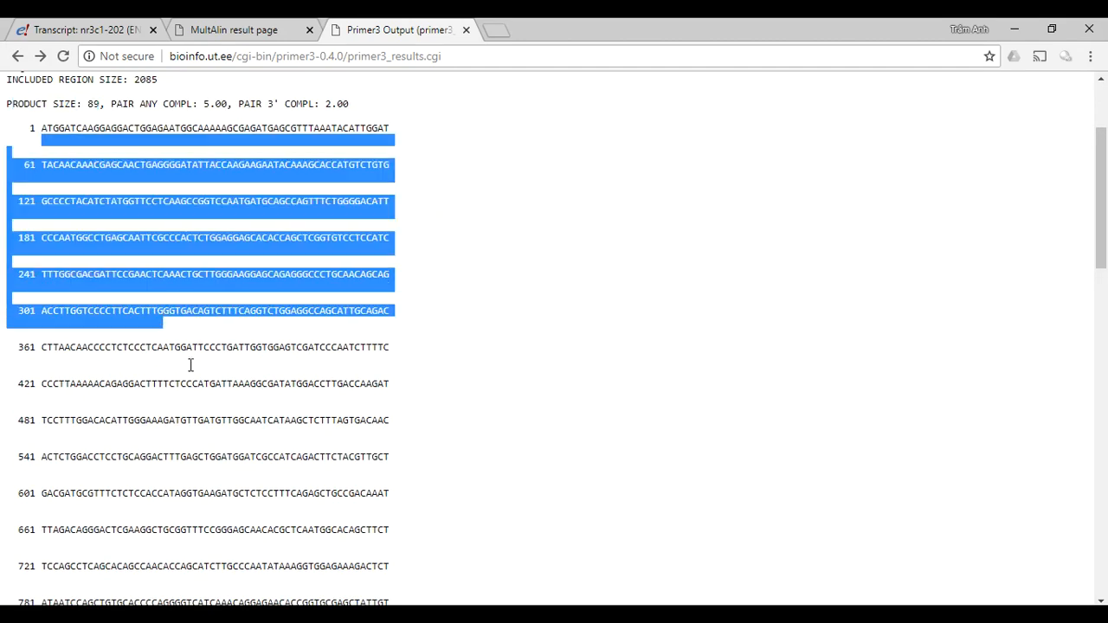
pyautogui.scroll(-1, 190, 364)
pyautogui.click(190, 364)
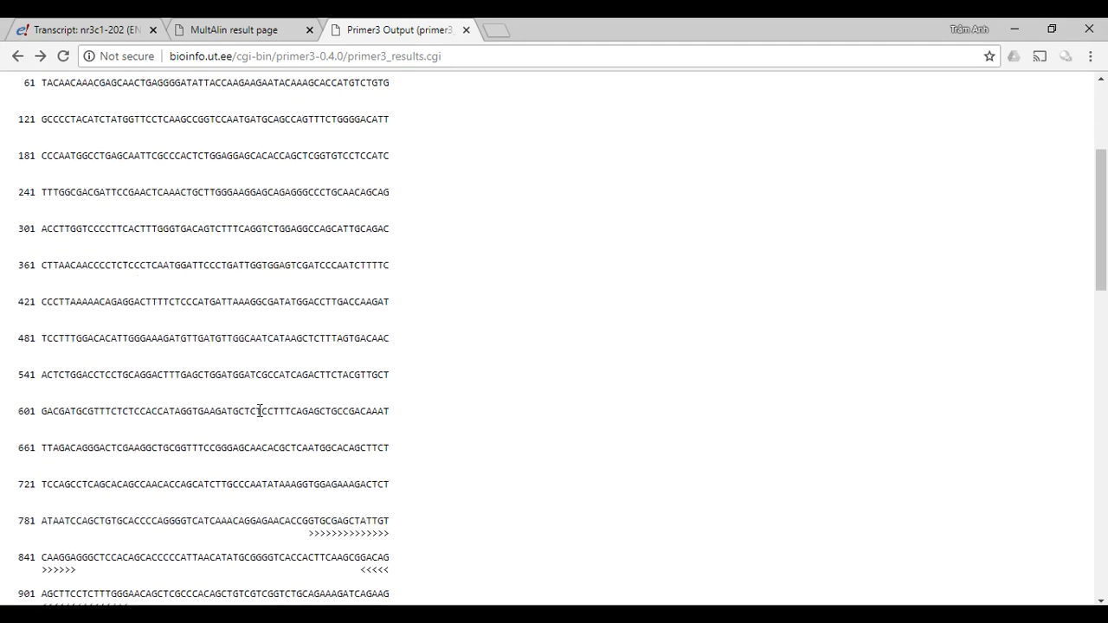
pyautogui.scroll(-3, 260, 411)
pyautogui.moveTo(47, 249); pyautogui.dragTo(320, 250)
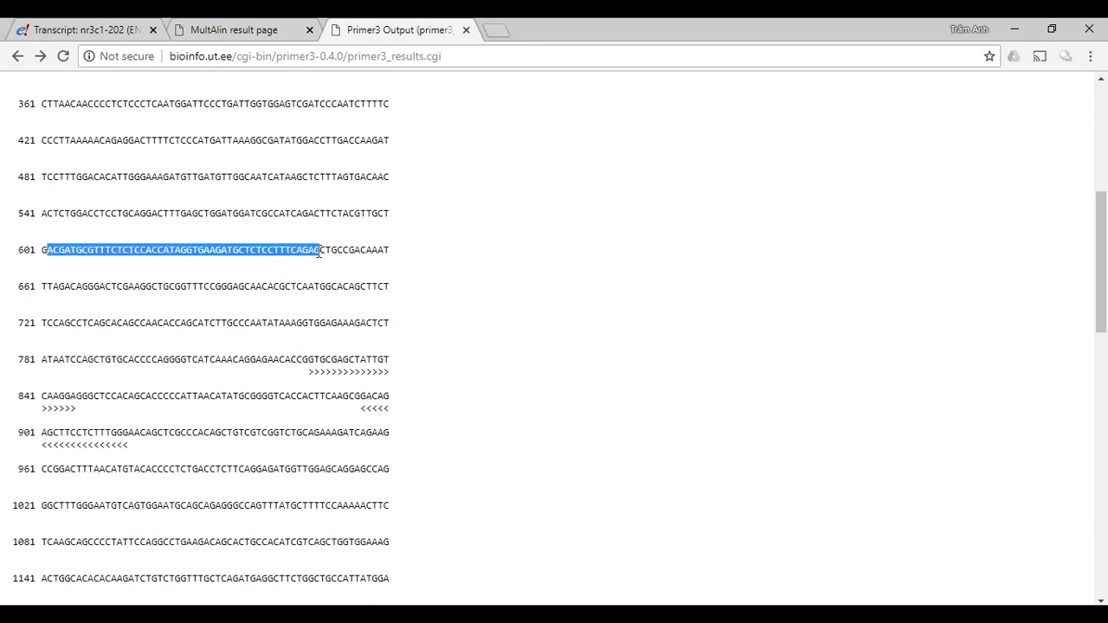
pyautogui.click(320, 251)
pyautogui.scroll(-4, 316, 303)
pyautogui.scroll(5, 312, 357)
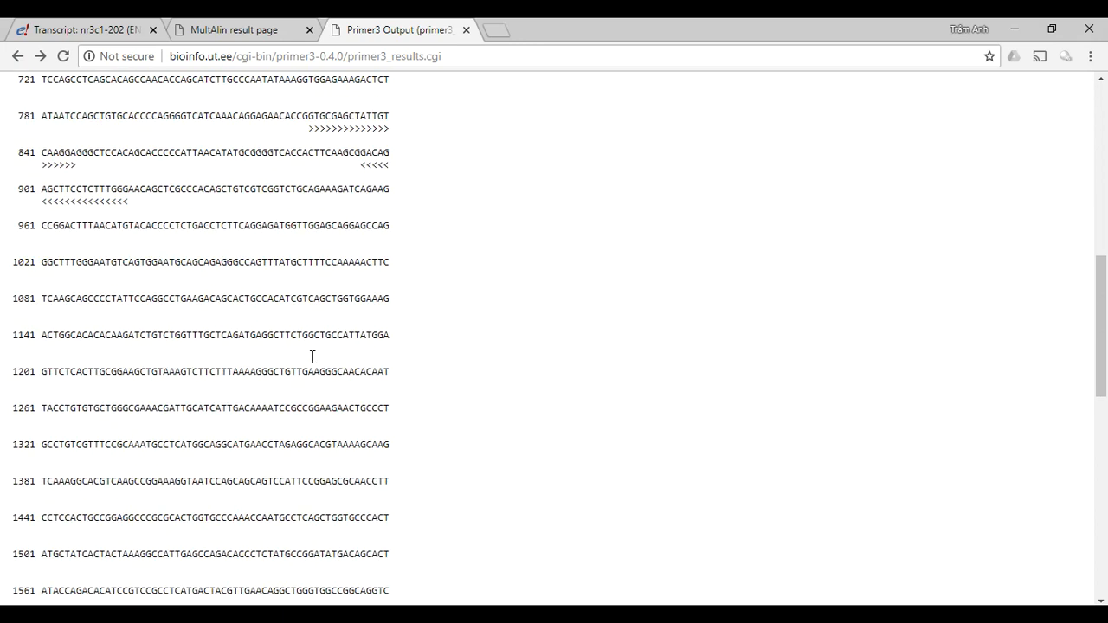
pyautogui.moveTo(308, 199); pyautogui.dragTo(391, 198)
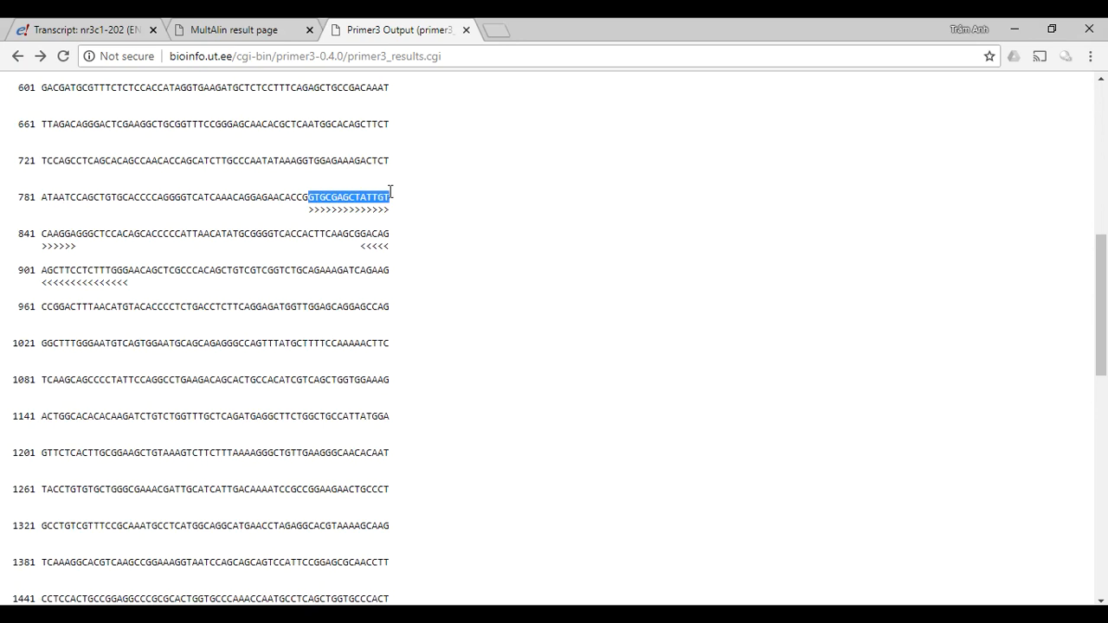
pyautogui.moveTo(130, 270); pyautogui.dragTo(40, 270)
# Review the four alternative primer pairs listed under Additional Oligos and return to the top primer pair
pyautogui.scroll(-5, 163, 361)
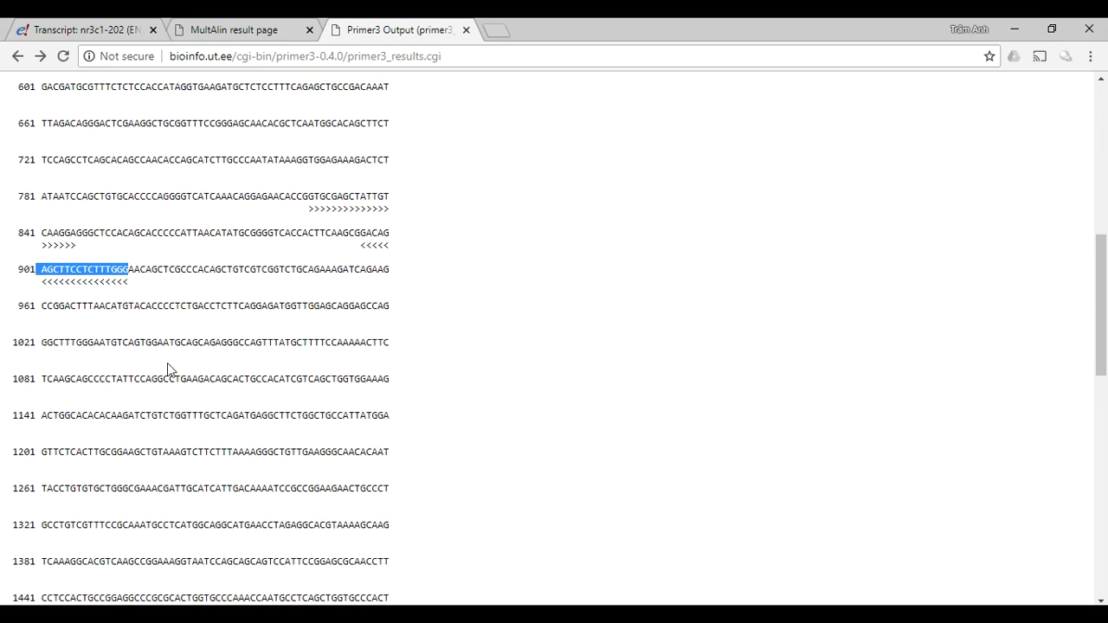
pyautogui.scroll(-3, 168, 362)
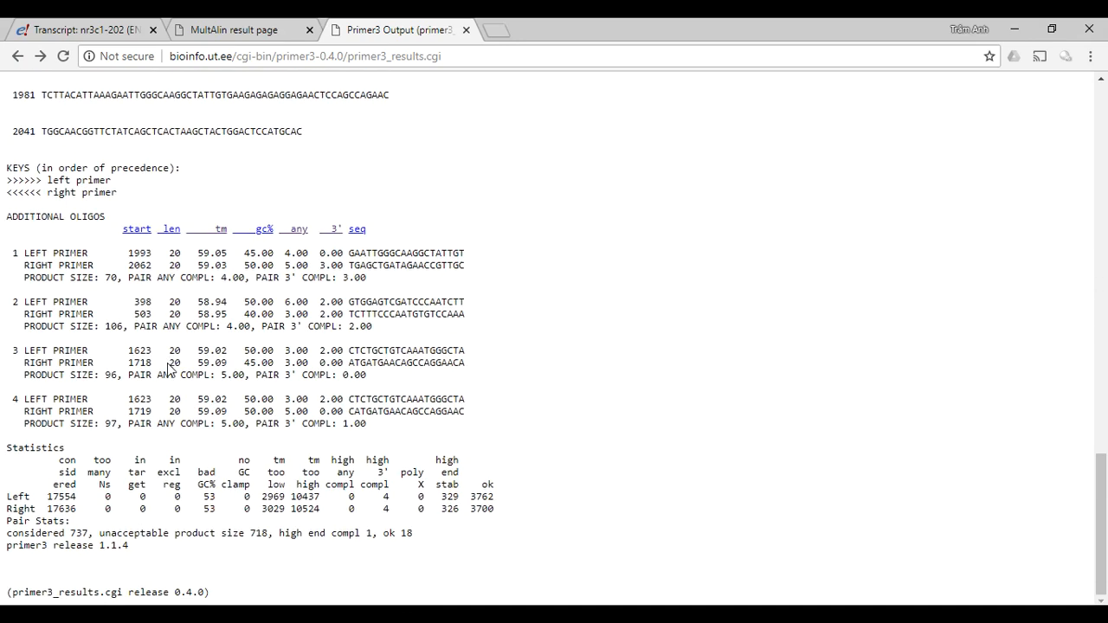
pyautogui.moveTo(17, 227); pyautogui.dragTo(389, 431)
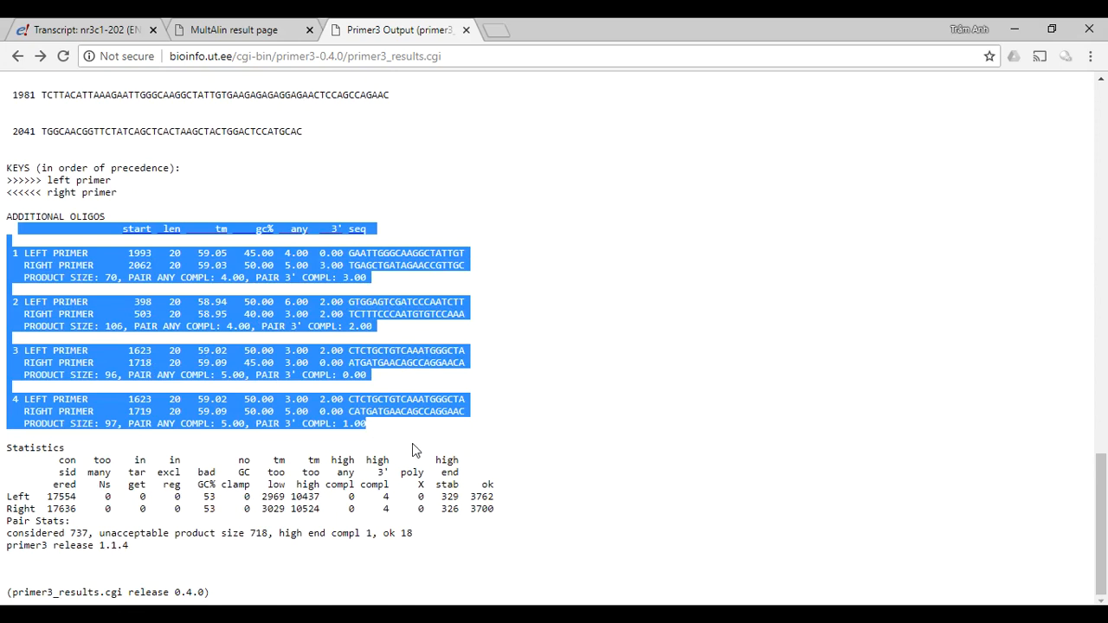
pyautogui.scroll(9, 487, 453)
pyautogui.scroll(7, 487, 460)
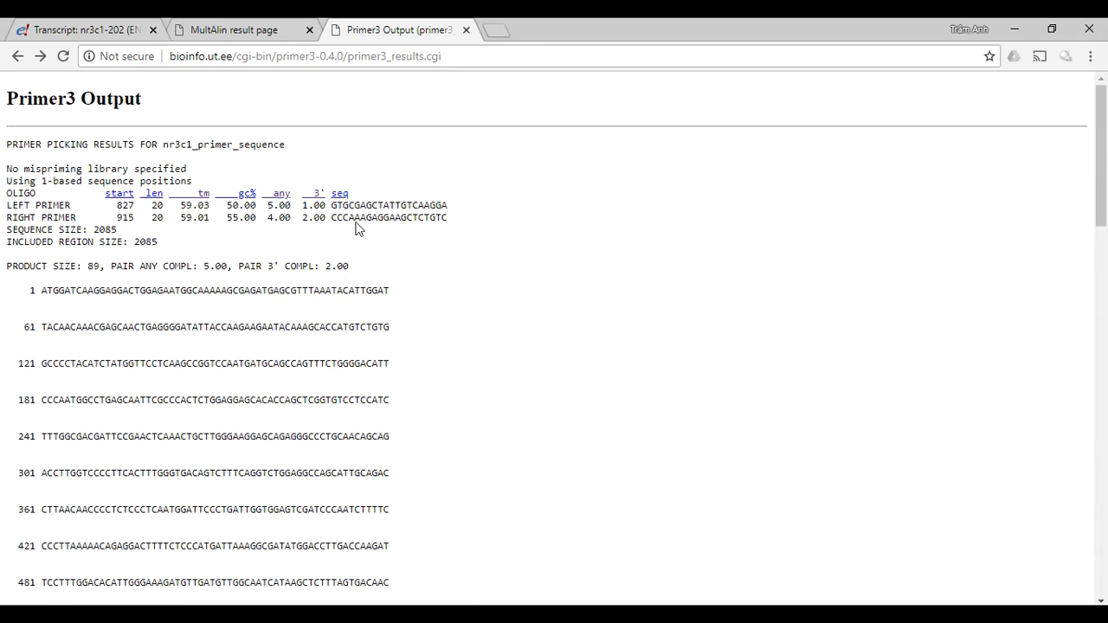
# Copy the top pair's left primer sequence GTGCGAGCTATTGTCAAGGA and search for it in the Ensembl nr3c1-202 exons page
pyautogui.moveTo(333, 205); pyautogui.dragTo(458, 209)
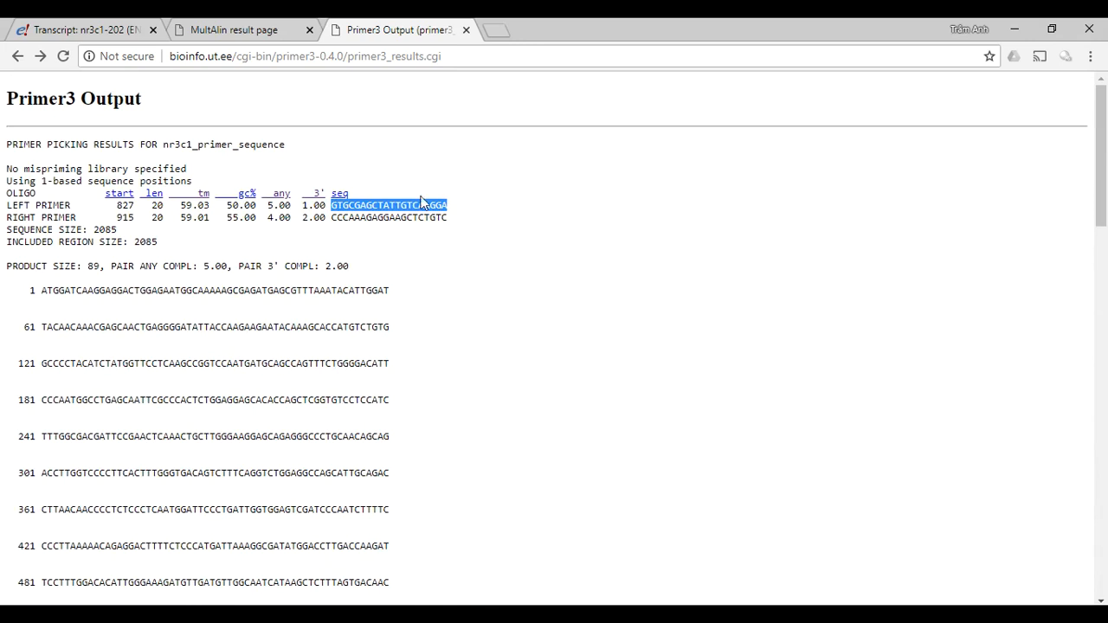
pyautogui.rightClick(411, 202)
pyautogui.click(442, 213)
pyautogui.click(112, 30)
pyautogui.scroll(-4, 555, 459)
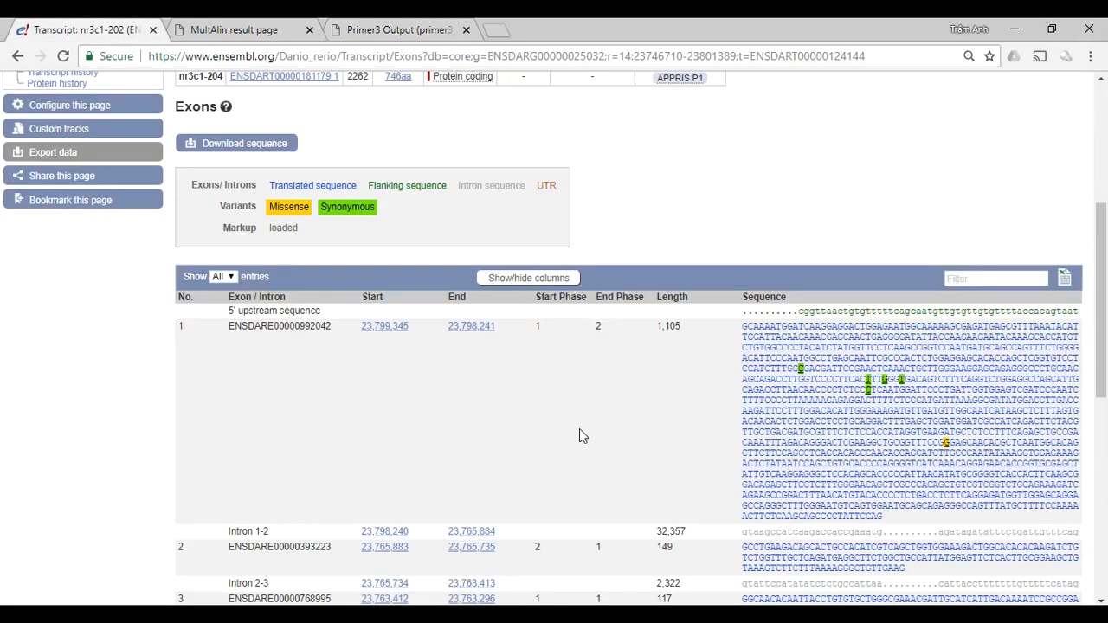
pyautogui.hotkey('ctrl', 'f')
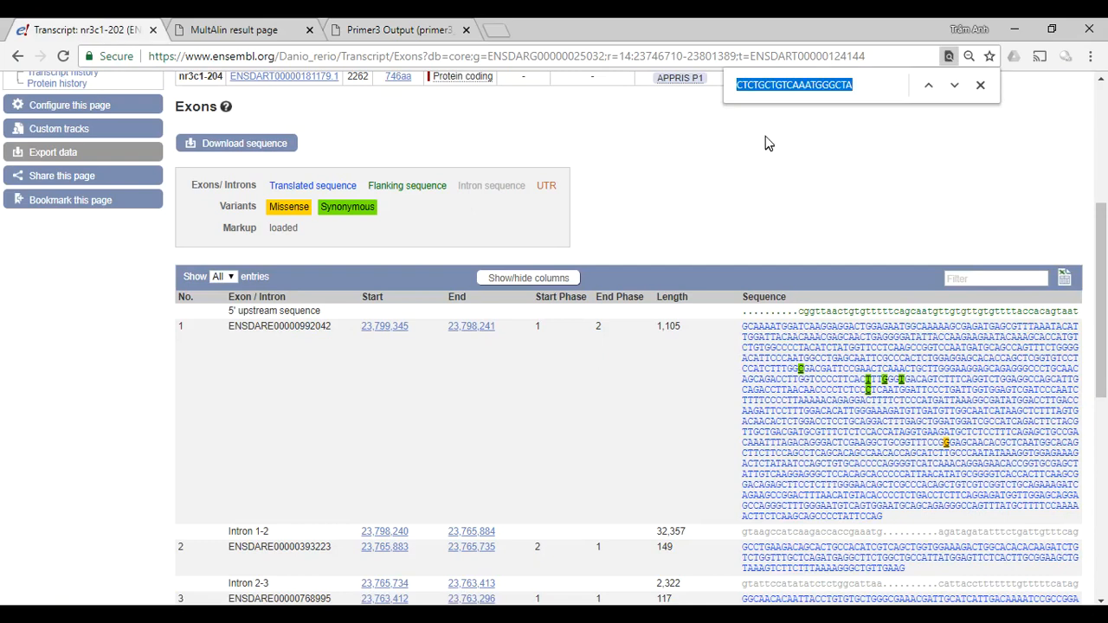
pyautogui.press('BackSpace')
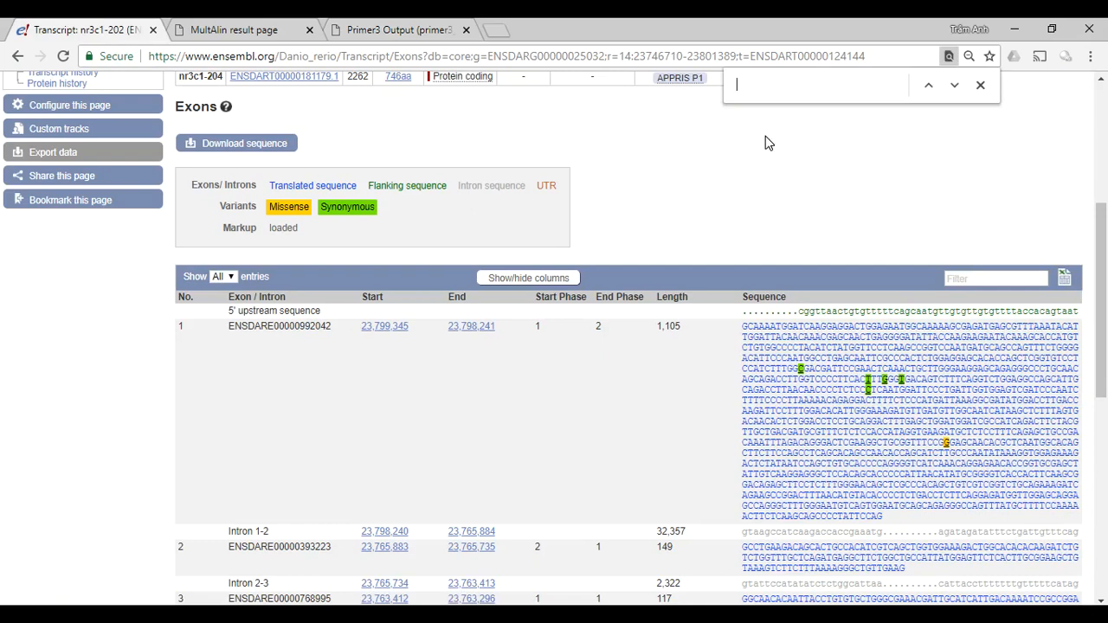
pyautogui.hotkey('ctrl', 'v')
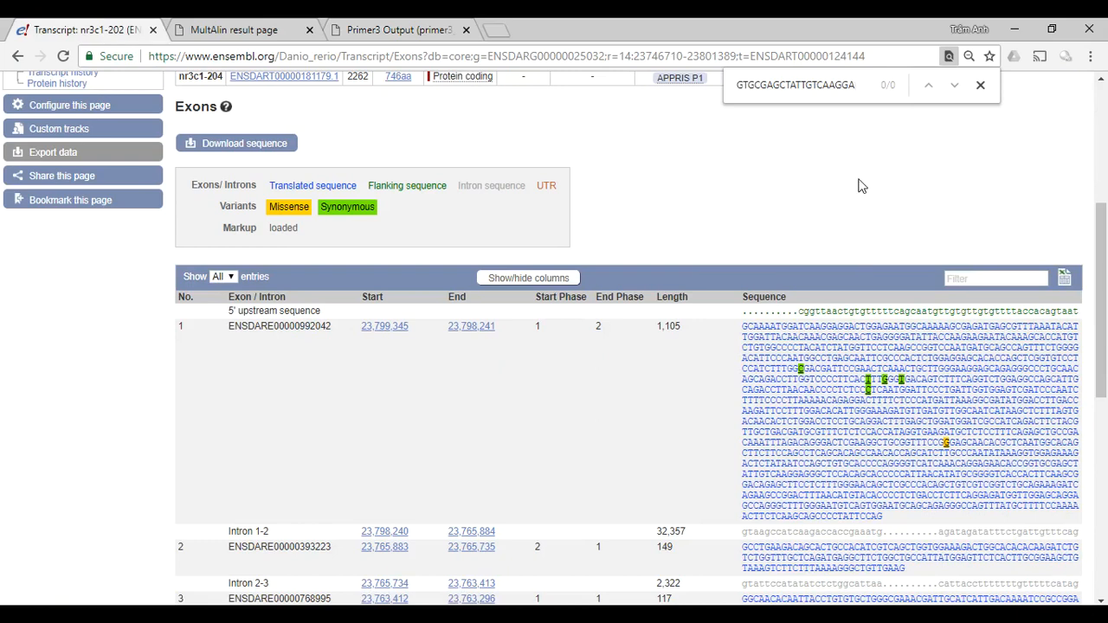
# Shorten the left primer search on the exons page to GTGCGAGC to locate the primer's start in exon 1
pyautogui.press('BackSpace')
pyautogui.press('BackSpace')
pyautogui.press('BackSpace')
pyautogui.press('BackSpace')
pyautogui.press('BackSpace')
pyautogui.press('BackSpace')
pyautogui.press('BackSpace')
pyautogui.scroll(-2, 1010, 443)
pyautogui.press('BackSpace')
pyautogui.press('BackSpace')
pyautogui.press('BackSpace')
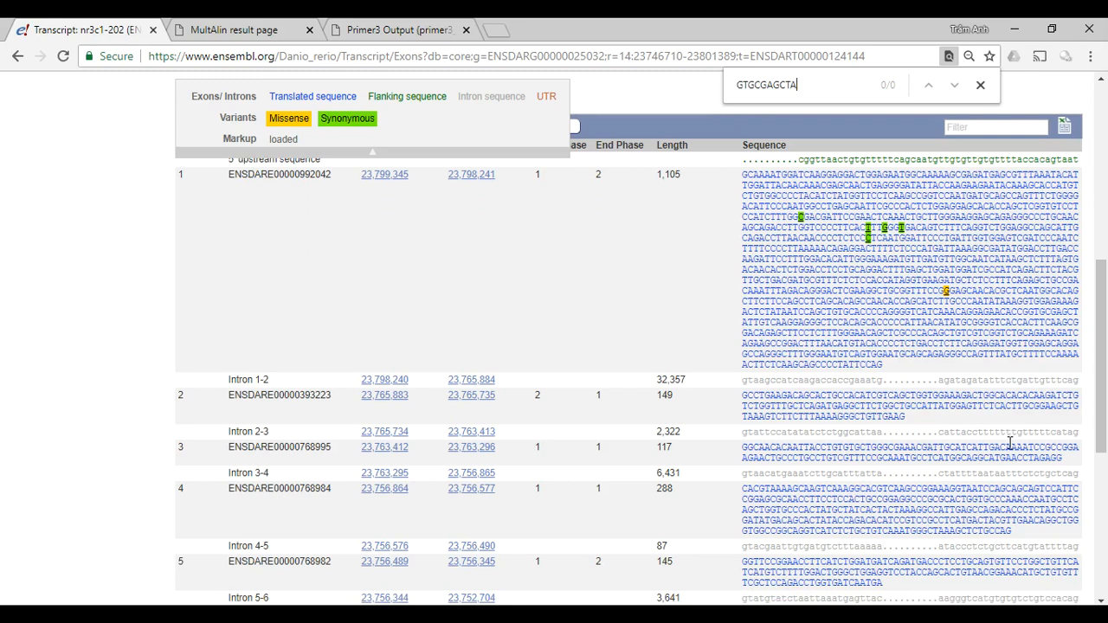
pyautogui.press('BackSpace')
pyautogui.press('BackSpace')
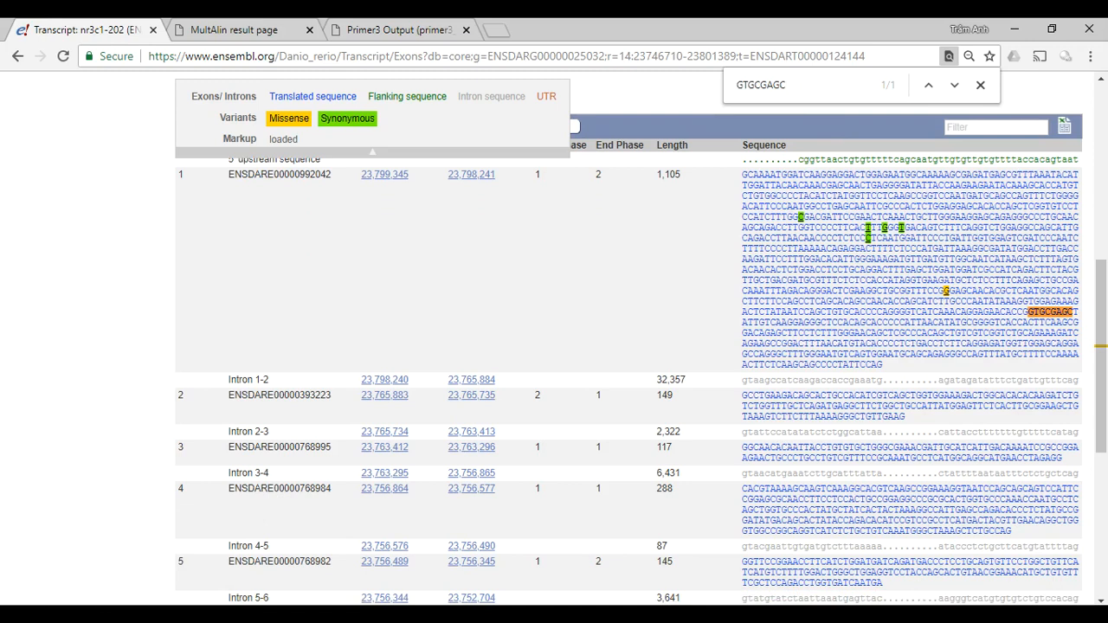
# Copy the right primer site segment AGCTTCCTCTTTGGG from the Primer3 template sequence and search for it in the Ensembl exons page
pyautogui.click(394, 29)
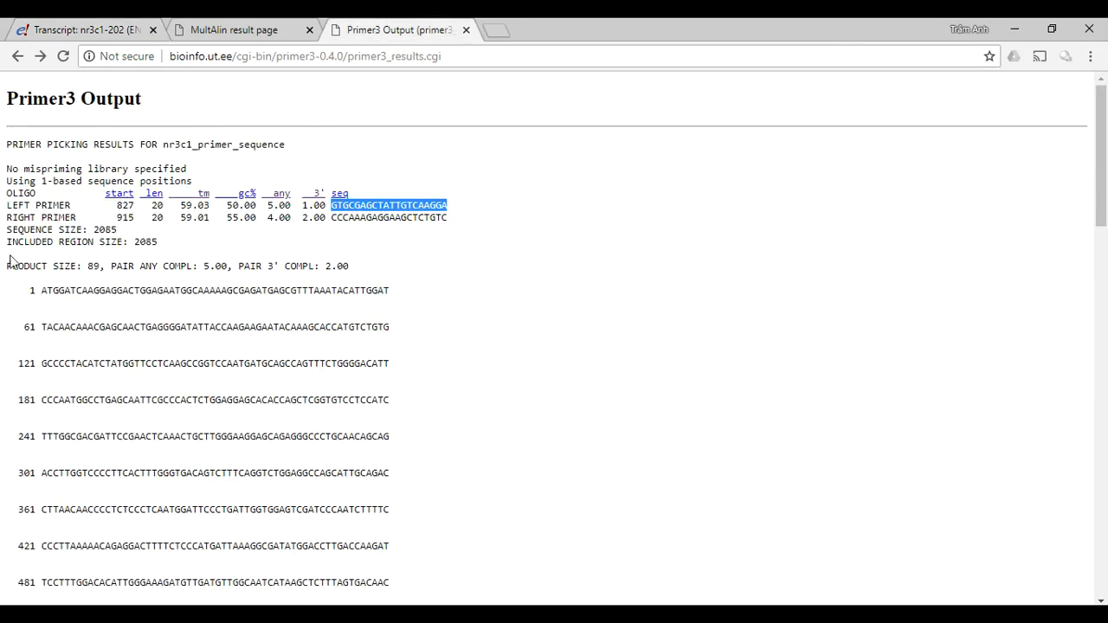
pyautogui.click(87, 267)
pyautogui.scroll(-4, 112, 268)
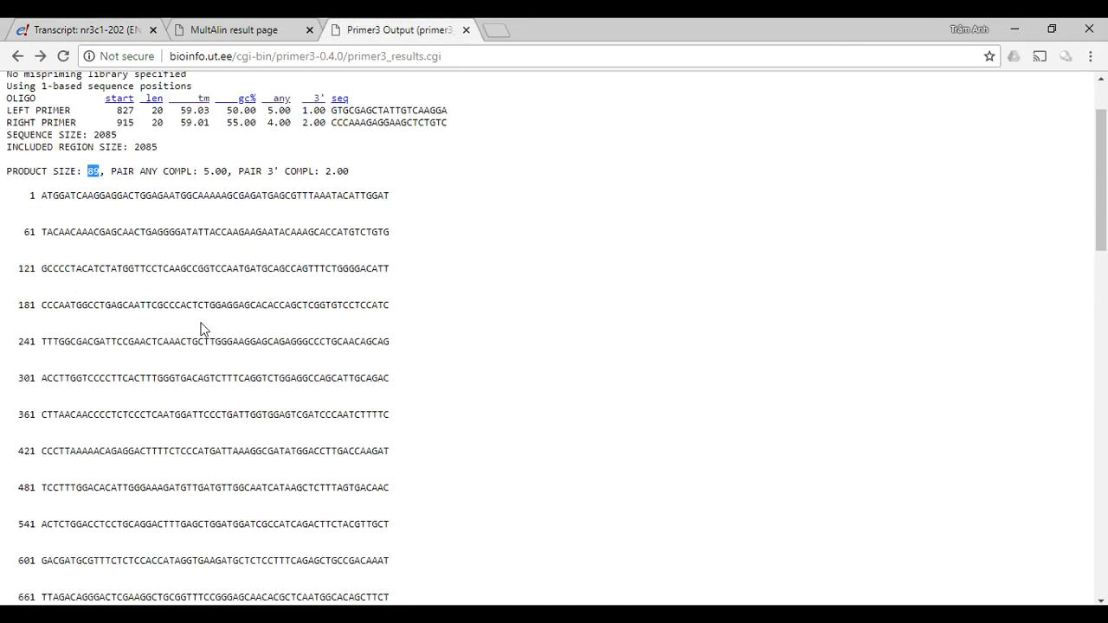
pyautogui.scroll(-2, 112, 359)
pyautogui.moveTo(126, 355)
pyautogui.mouseDown()
pyautogui.moveTo(53, 355)
pyautogui.moveTo(129, 354)
pyautogui.mouseUp()
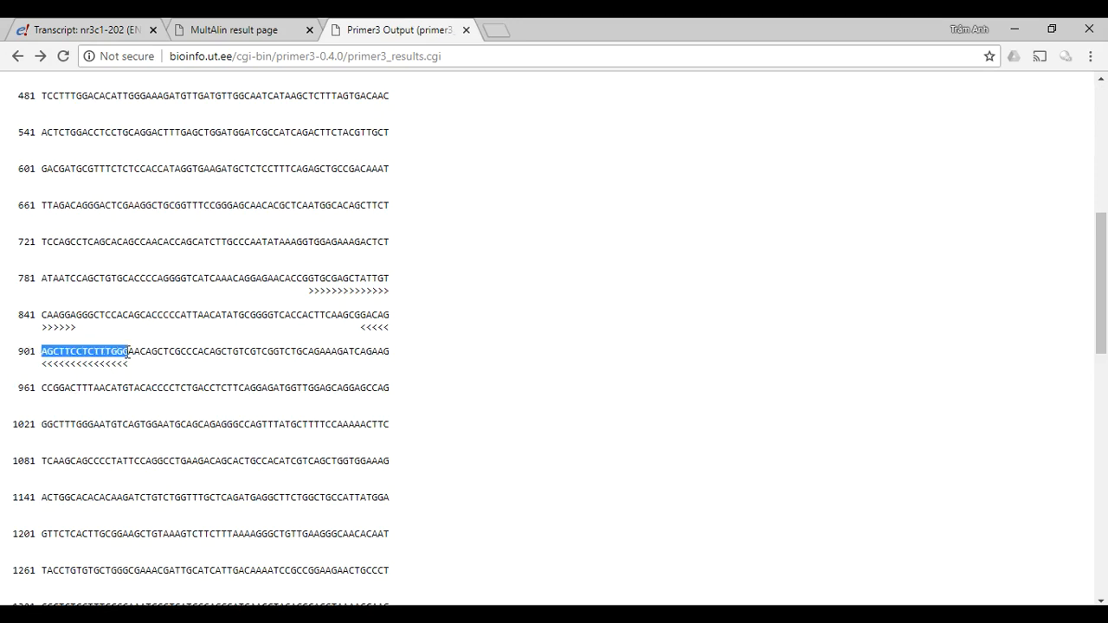
pyautogui.click(82, 30)
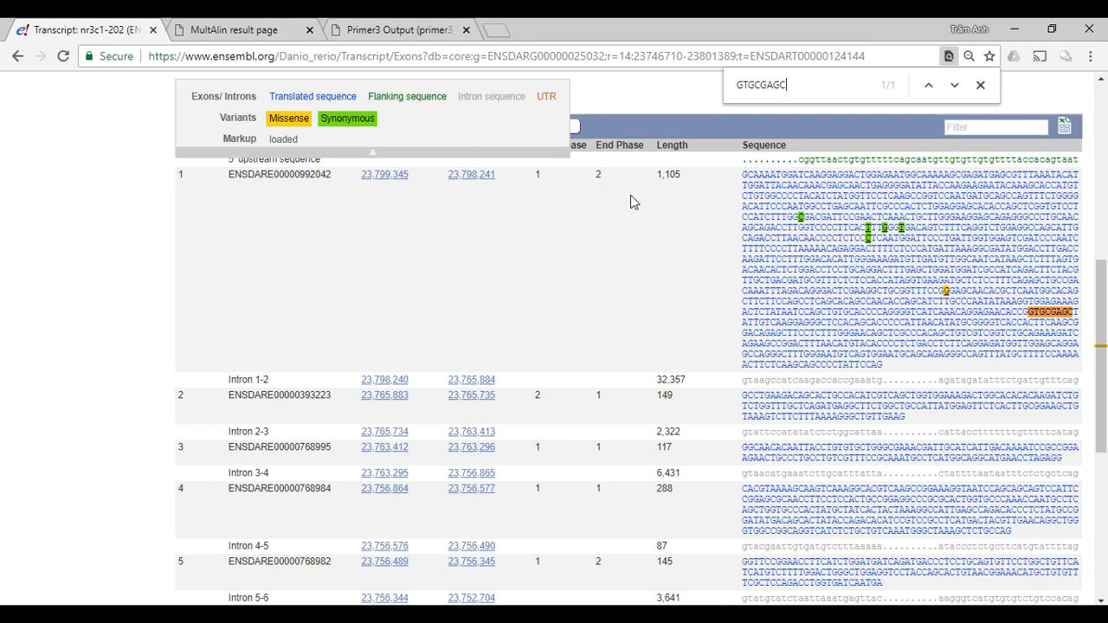
pyautogui.click(826, 86)
pyautogui.hotkey('ctrl', 'v')
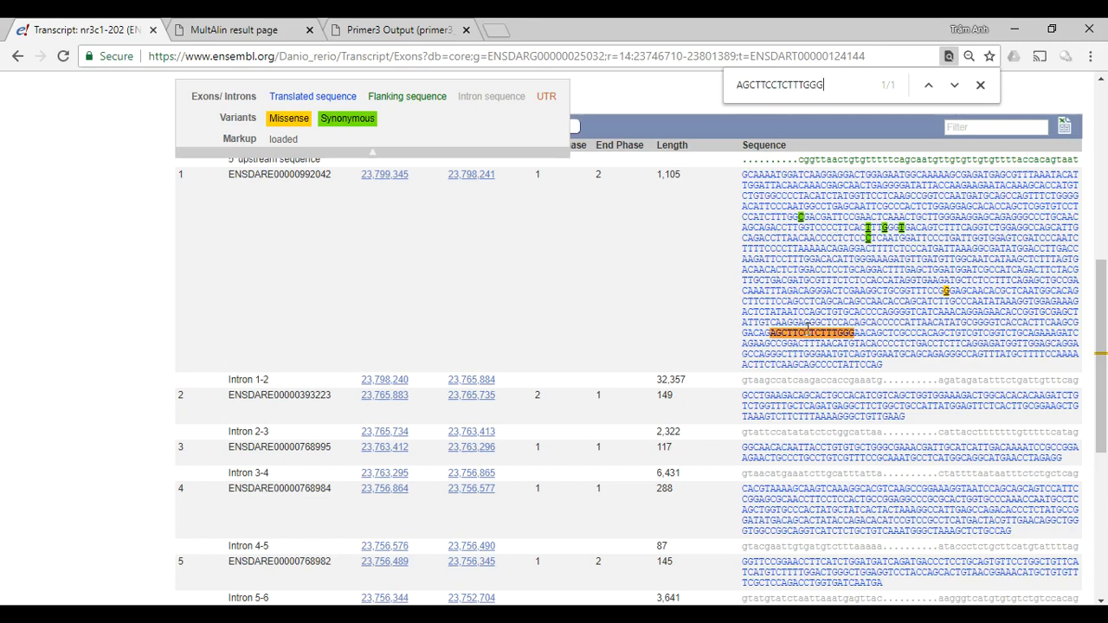
# Examine the exon 2 and exon 3 sequences in relation to the top primer pair listed in the Primer3 output
pyautogui.scroll(-2, 625, 376)
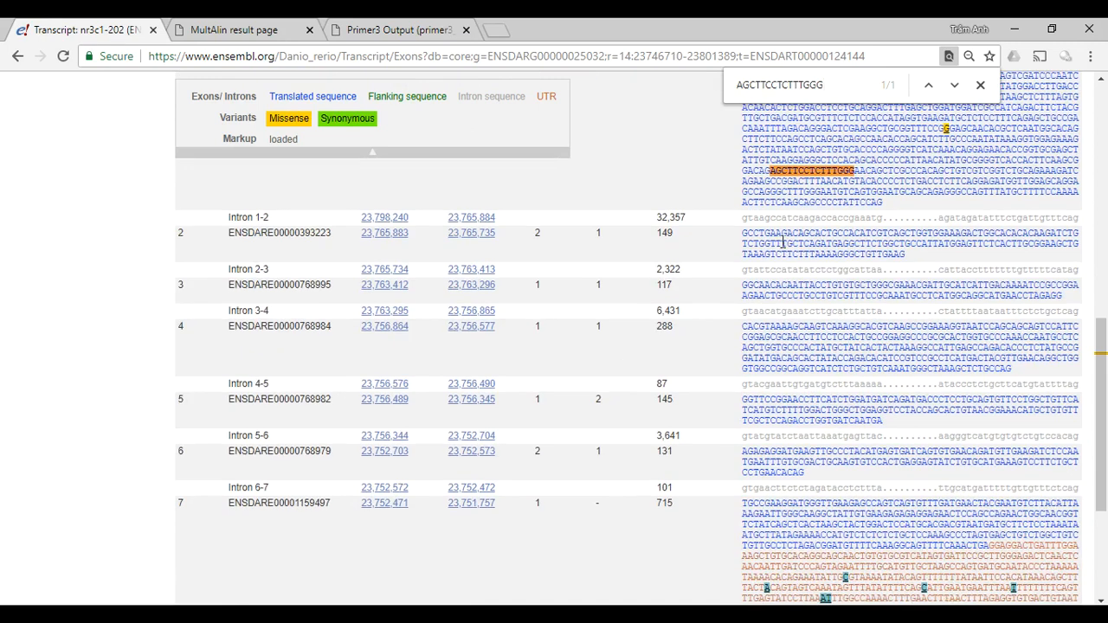
pyautogui.moveTo(792, 244); pyautogui.dragTo(908, 254)
pyautogui.click(827, 245)
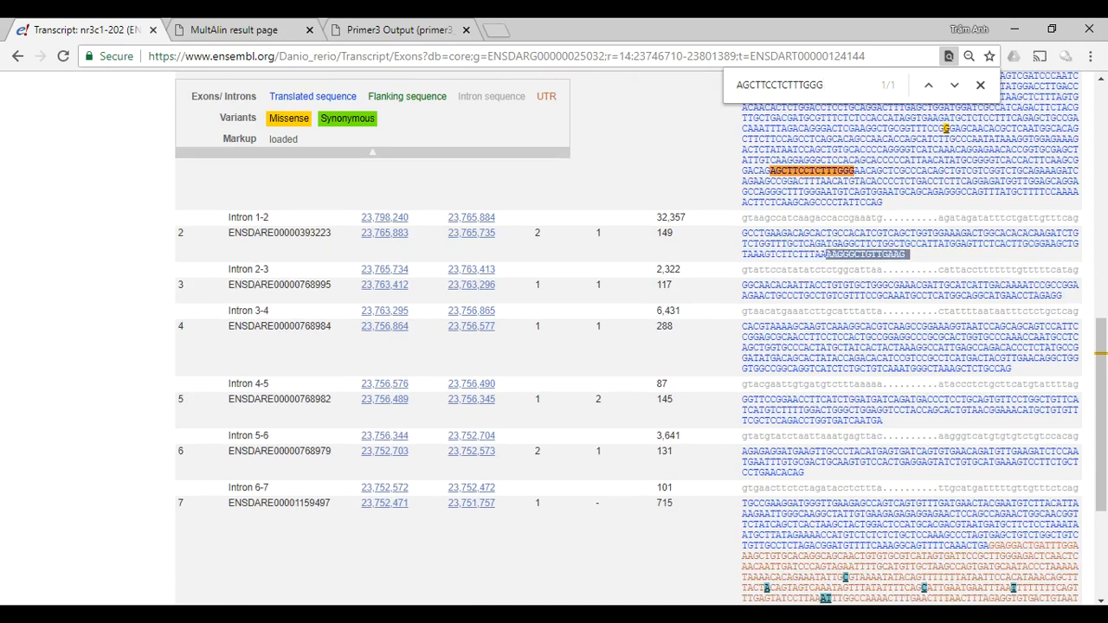
pyautogui.moveTo(816, 296); pyautogui.dragTo(858, 300)
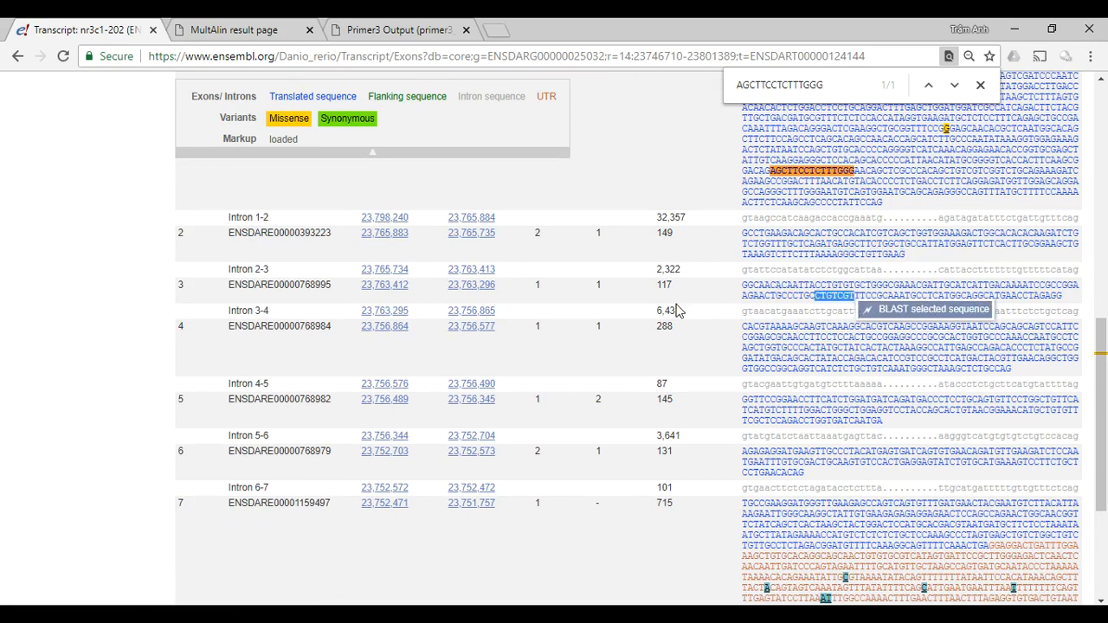
pyautogui.click(374, 29)
pyautogui.scroll(6, 409, 334)
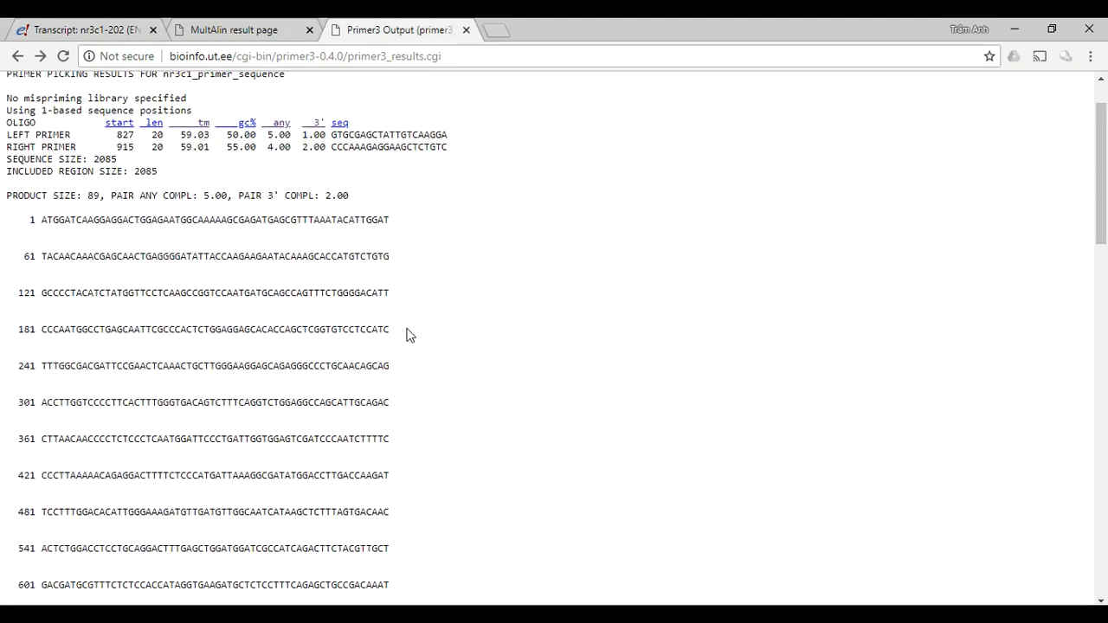
pyautogui.moveTo(470, 230); pyautogui.dragTo(5, 210)
pyautogui.click(63, 25)
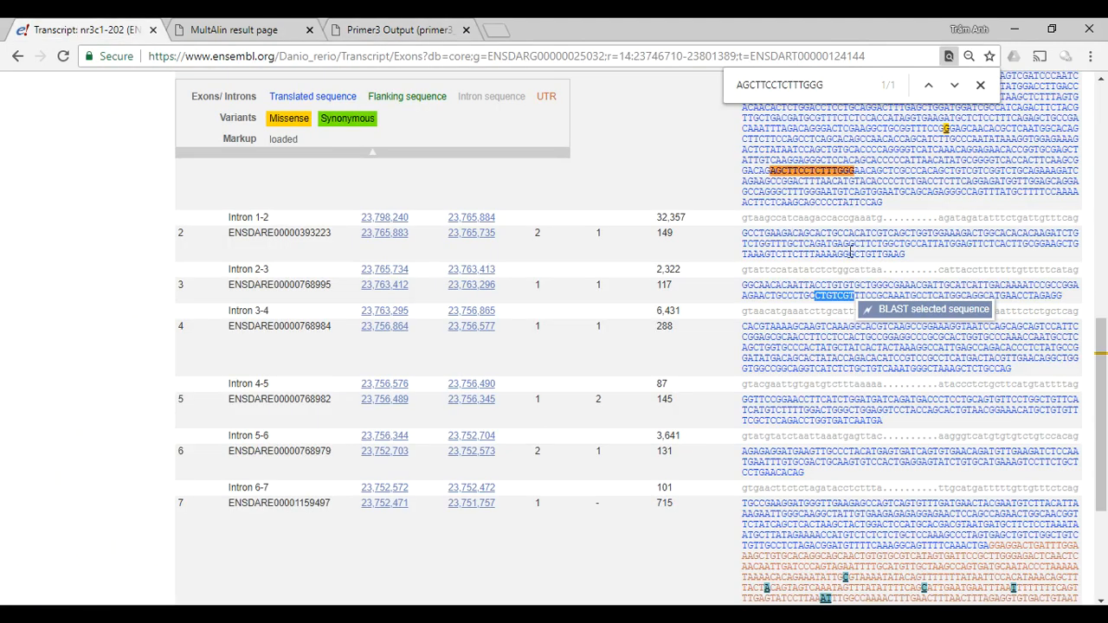
pyautogui.click(391, 30)
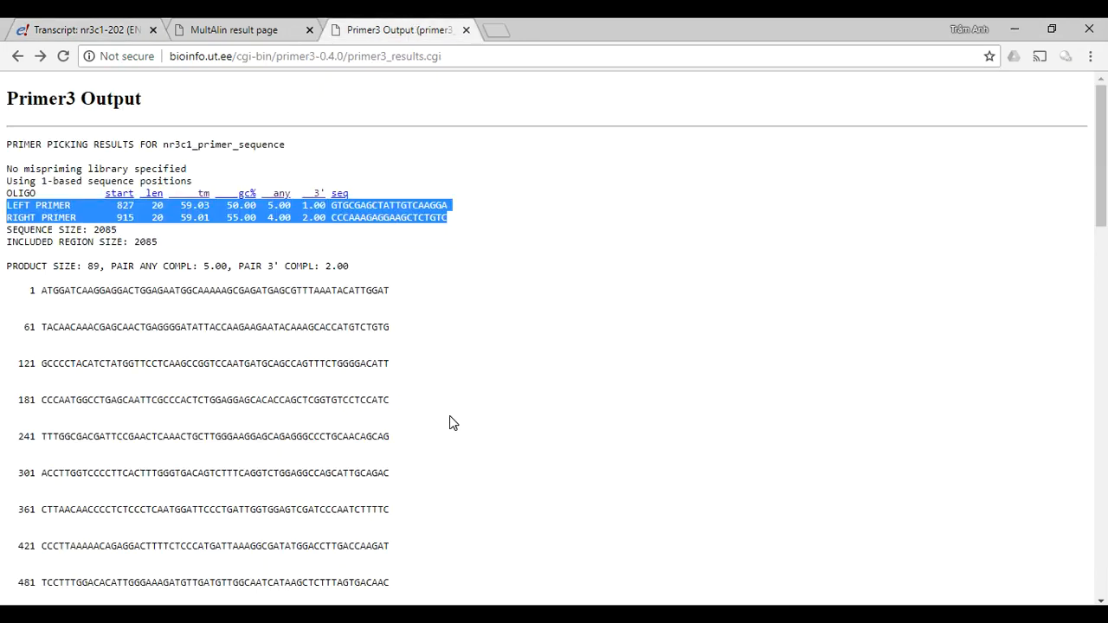
# Copy additional pair 4's left primer sequence CTCTGCTGTCAAATGGGCTA and search for it in the Ensembl exons page
pyautogui.scroll(-10, 449, 422)
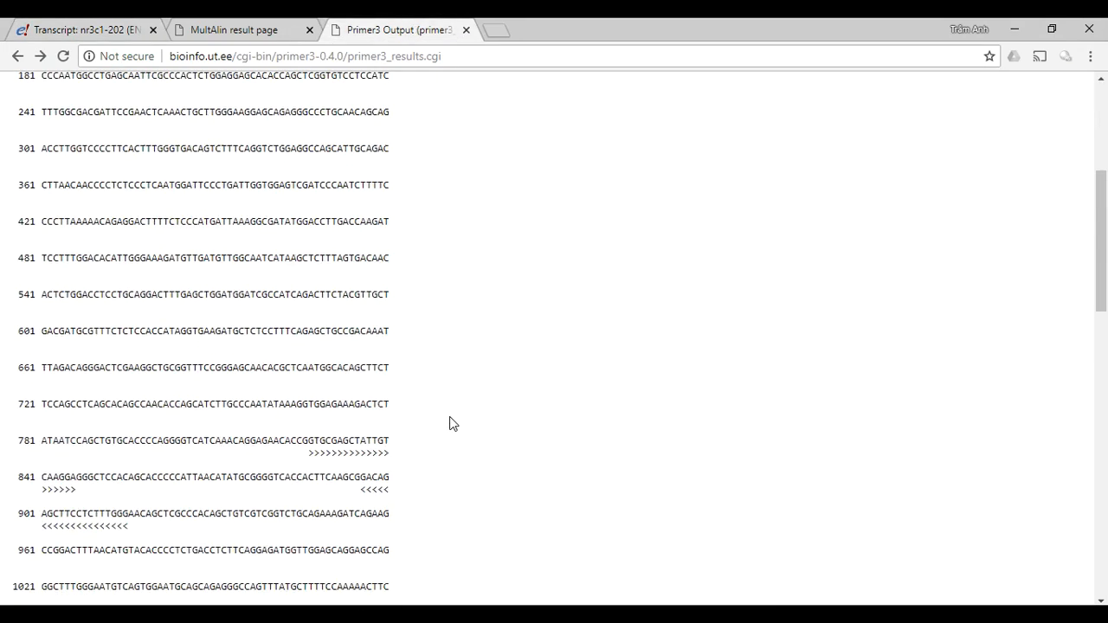
pyautogui.scroll(-5, 451, 424)
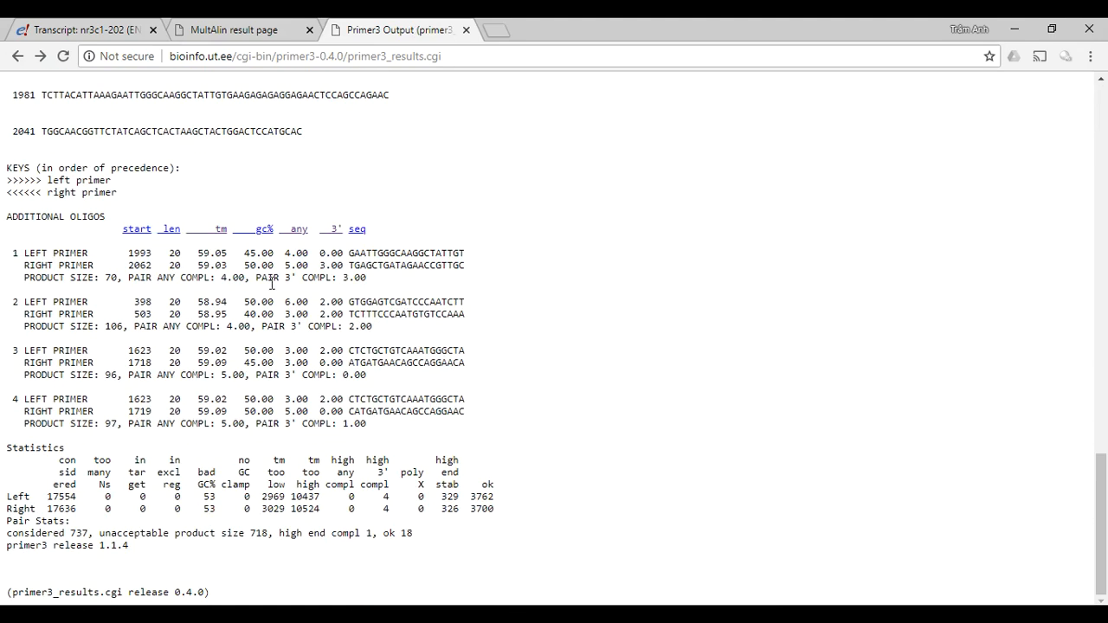
pyautogui.moveTo(11, 399); pyautogui.dragTo(370, 426)
pyautogui.click(369, 426)
pyautogui.moveTo(245, 399); pyautogui.dragTo(275, 399)
pyautogui.moveTo(349, 399); pyautogui.dragTo(466, 399)
pyautogui.hotkey('ctrl', 'c')
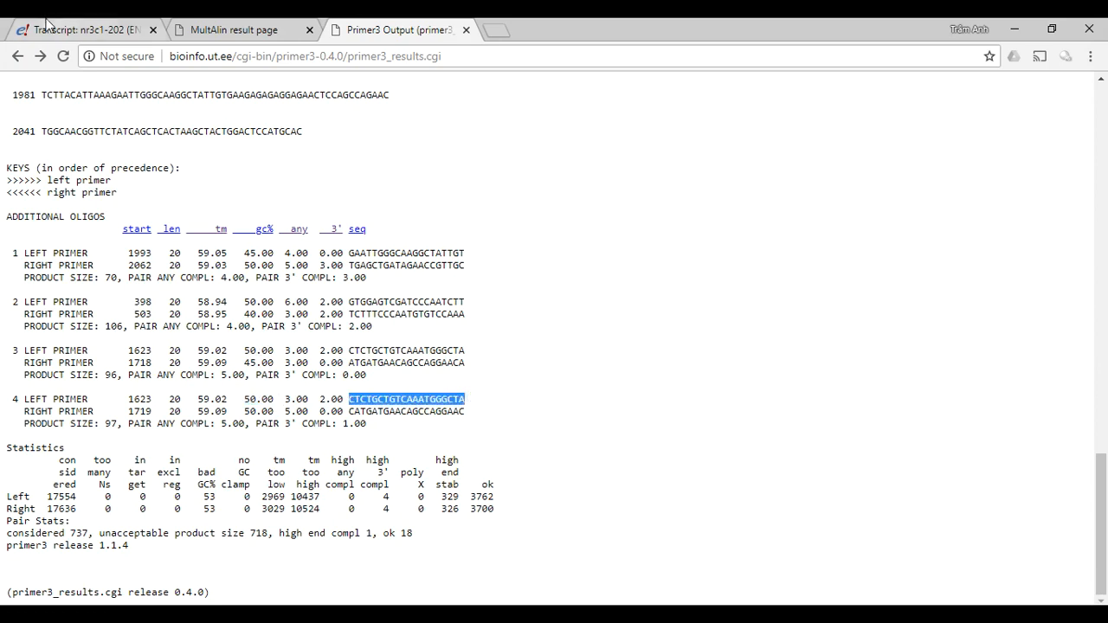
pyautogui.click(63, 29)
pyautogui.doubleClick(791, 86)
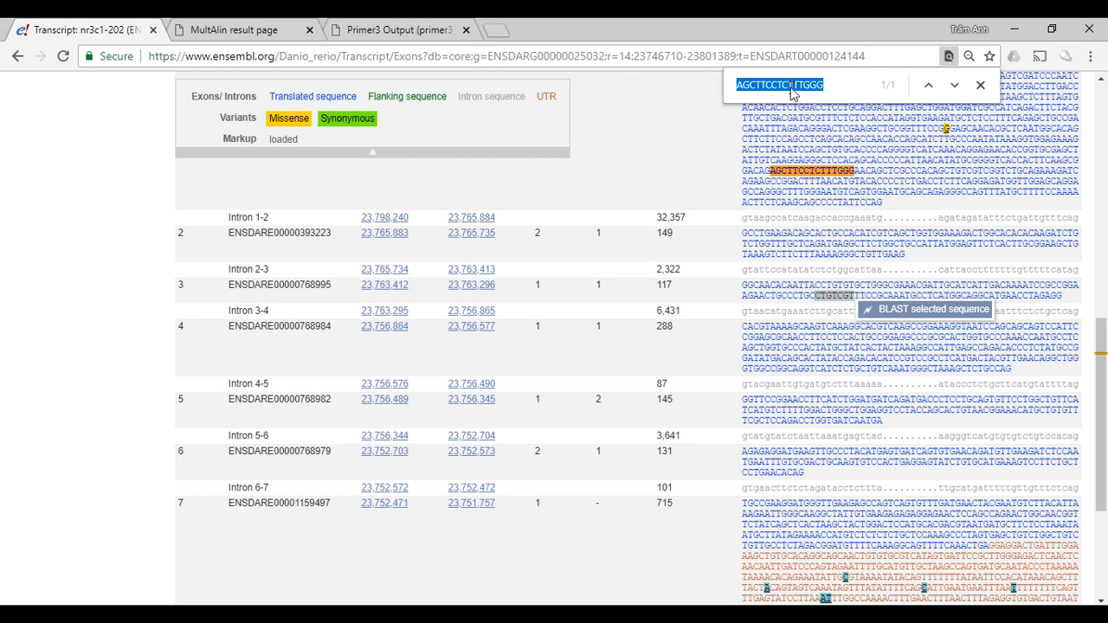
pyautogui.hotkey('ctrl', 'v')
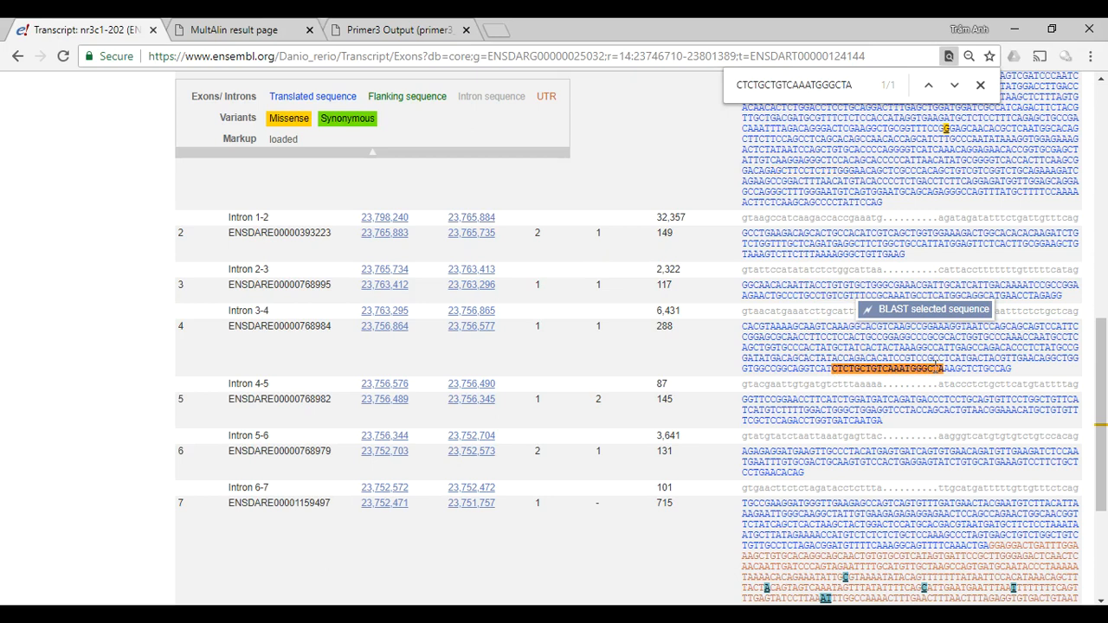
# Check additional pair 4's product size against the left primer's position near the end of exon 4 and review the pair's details
pyautogui.click(407, 29)
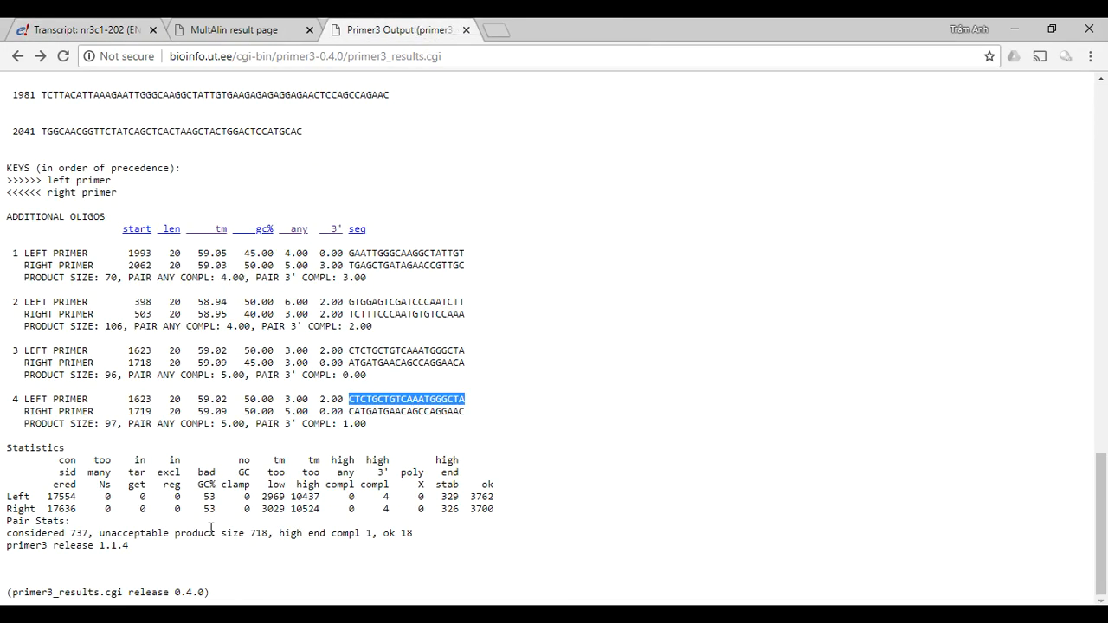
pyautogui.doubleClick(111, 423)
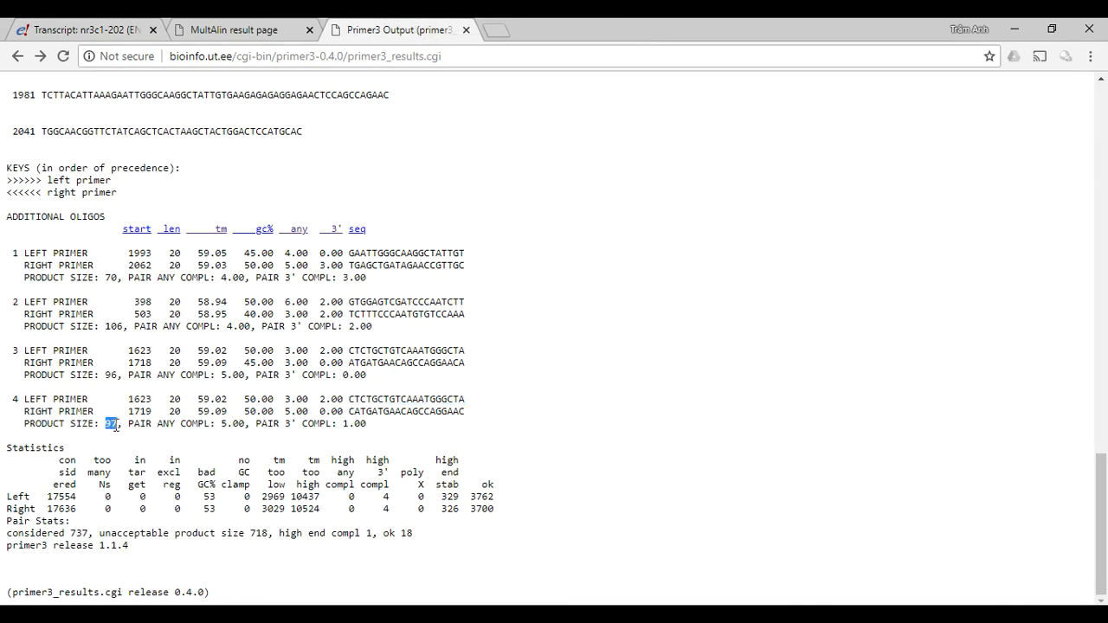
pyautogui.click(85, 30)
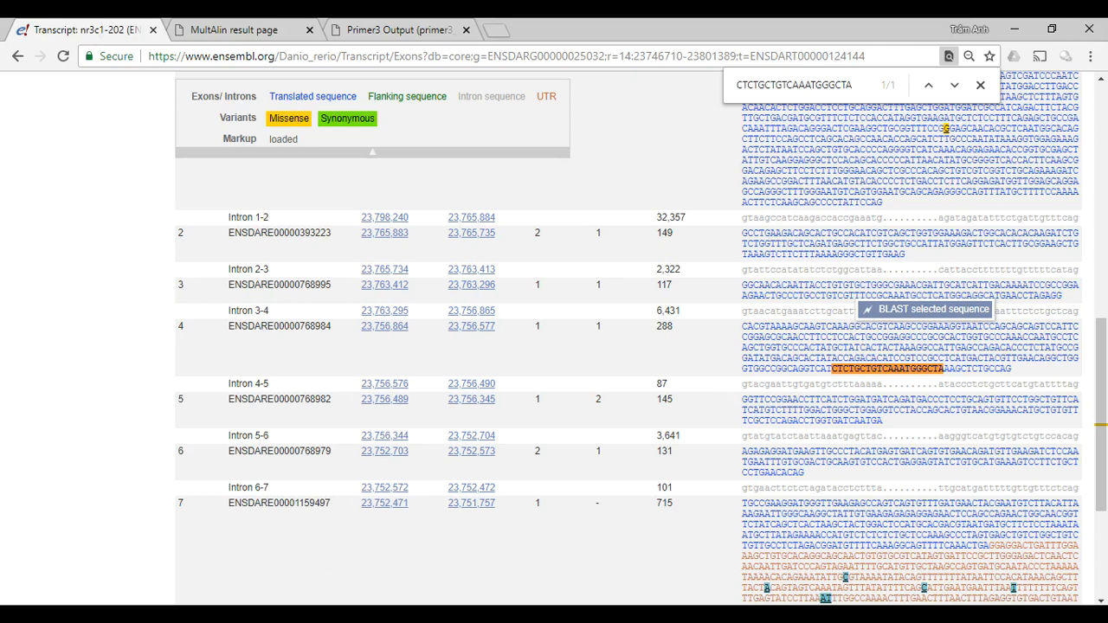
pyautogui.click(391, 29)
pyautogui.click(67, 416)
pyautogui.moveTo(9, 400); pyautogui.dragTo(429, 422)
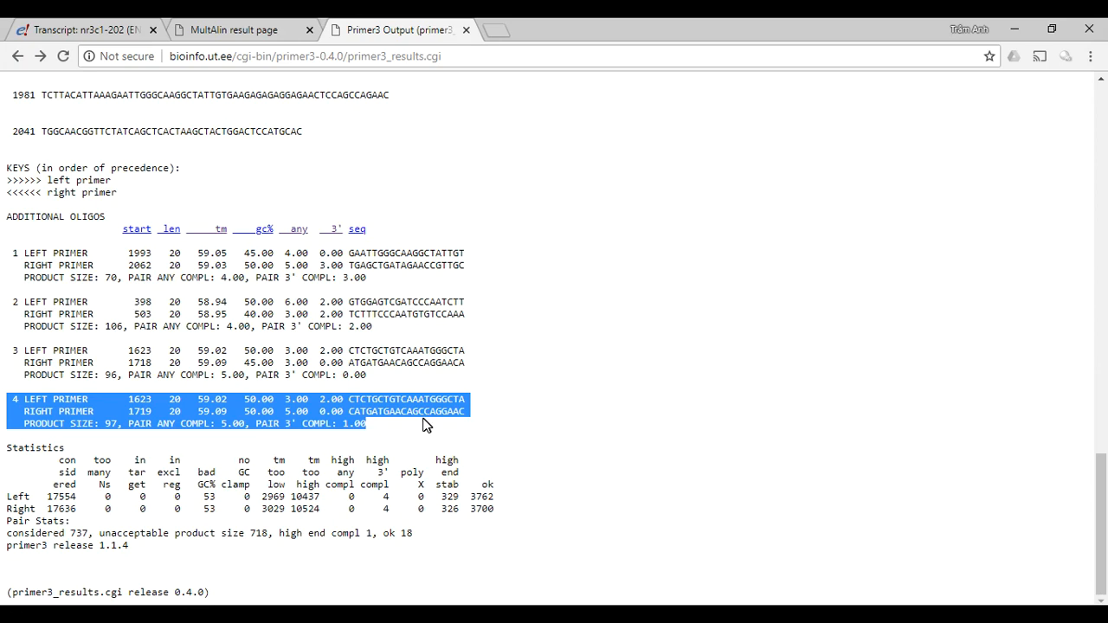
pyautogui.click(419, 468)
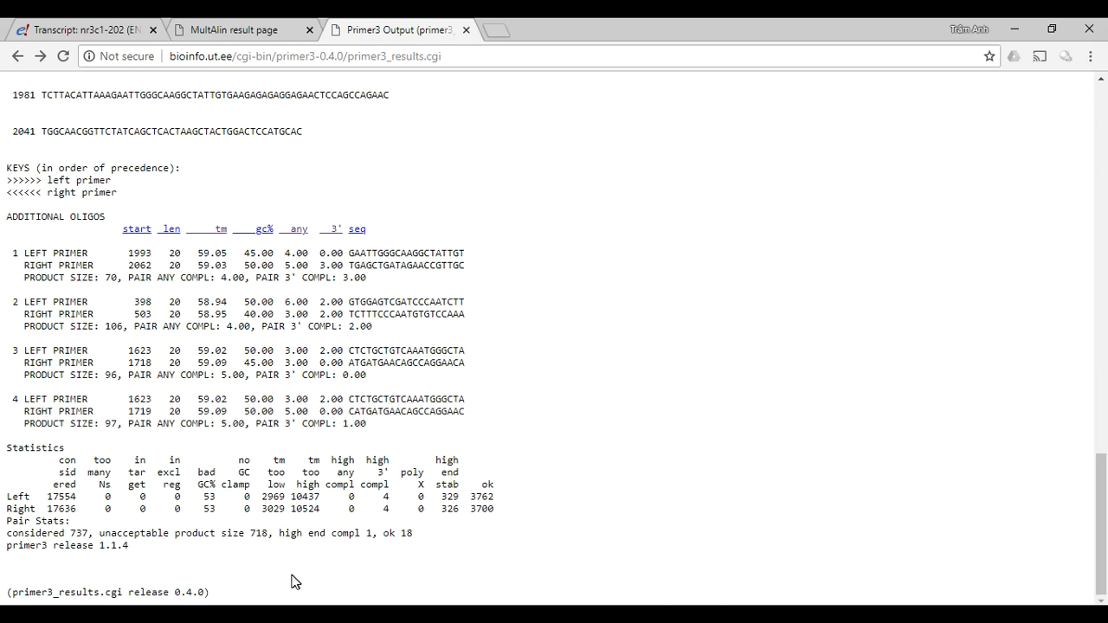
# Copy the entire Primer3 output and append it to the end of the test1 file in Notepad, below several blank lines
pyautogui.hotkey('ctrl', 'a')
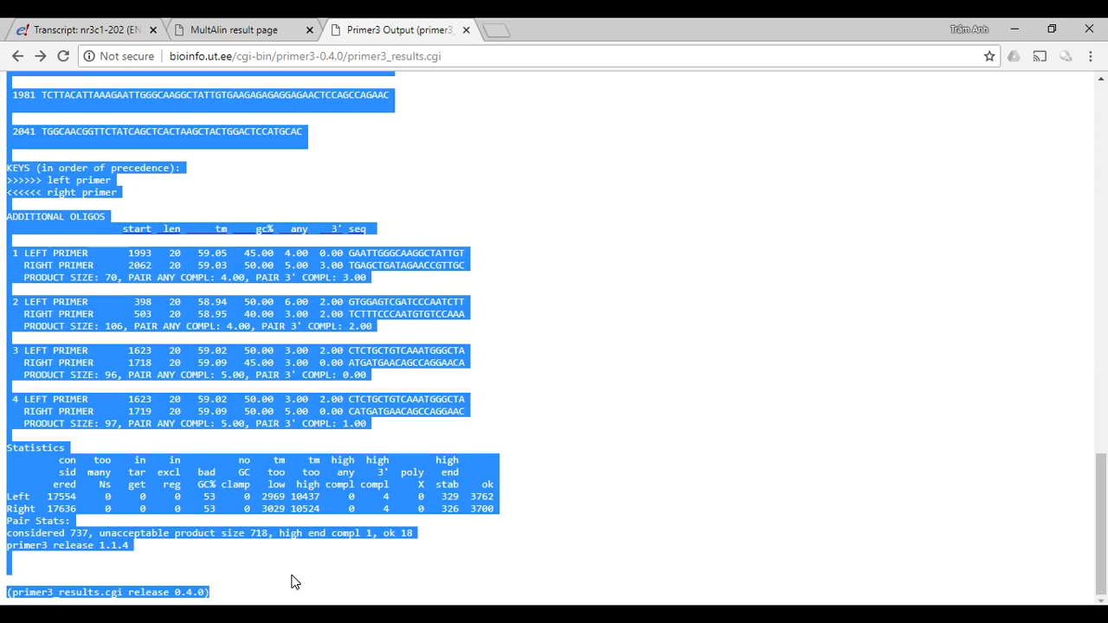
pyautogui.click(1052, 29)
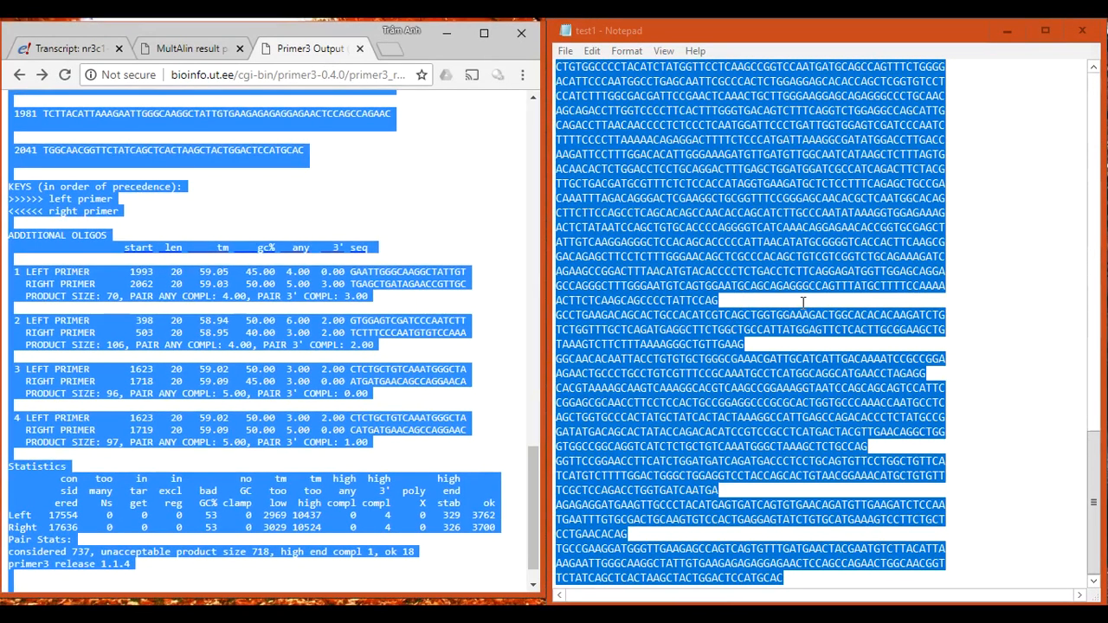
pyautogui.click(804, 301)
pyautogui.hotkey('ctrl', 'End')
pyautogui.press('Return')
pyautogui.press('Return')
pyautogui.press('Return')
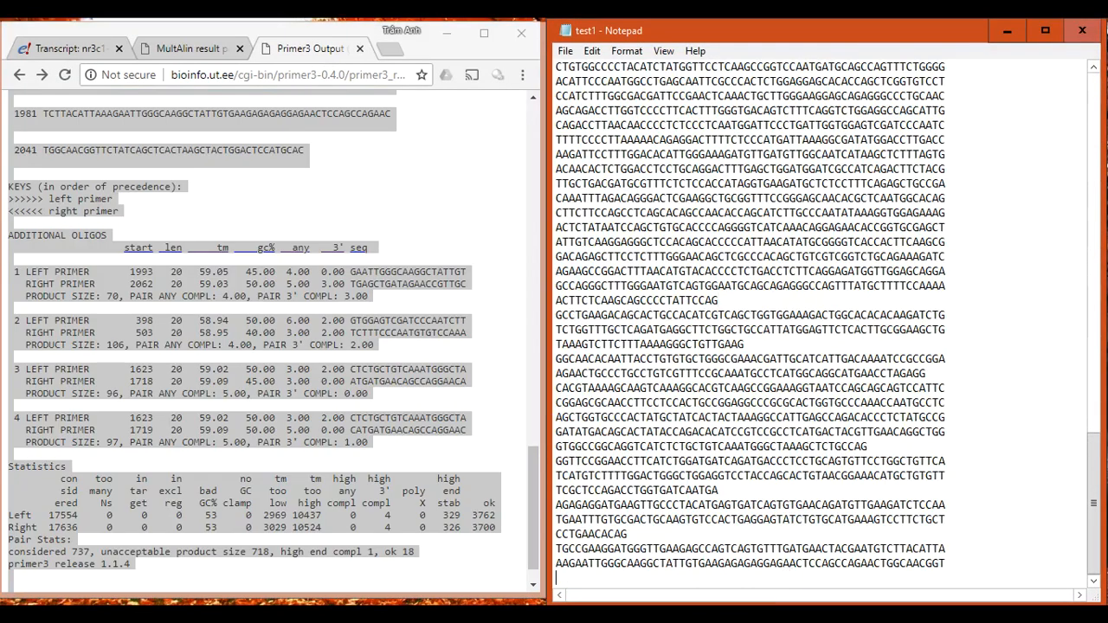
pyautogui.press('Return')
pyautogui.press('Return')
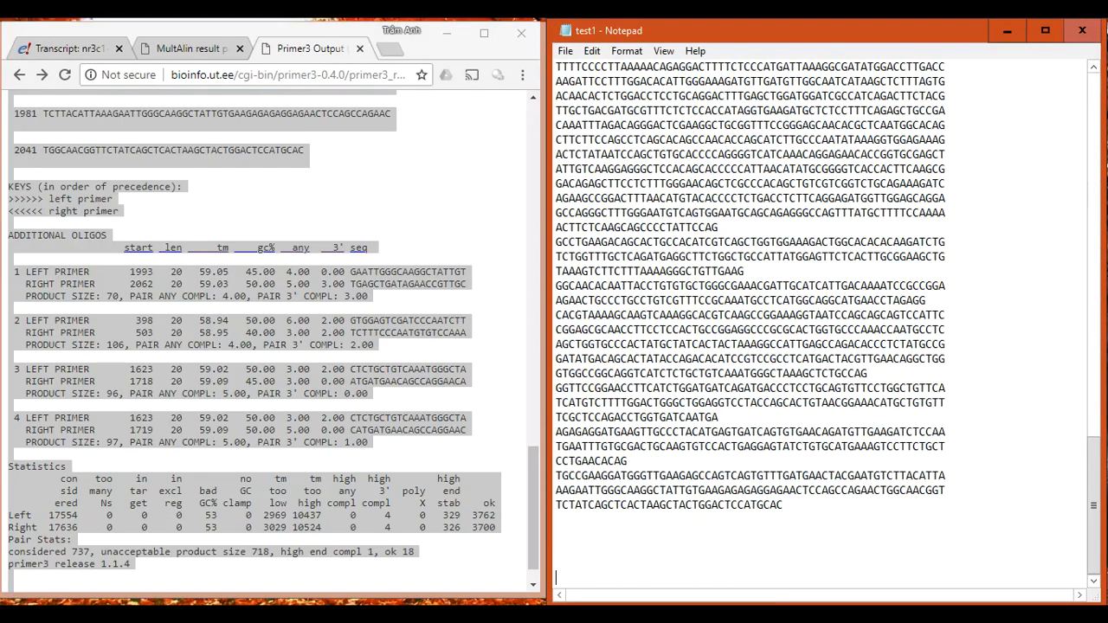
pyautogui.hotkey('ctrl', 'v')
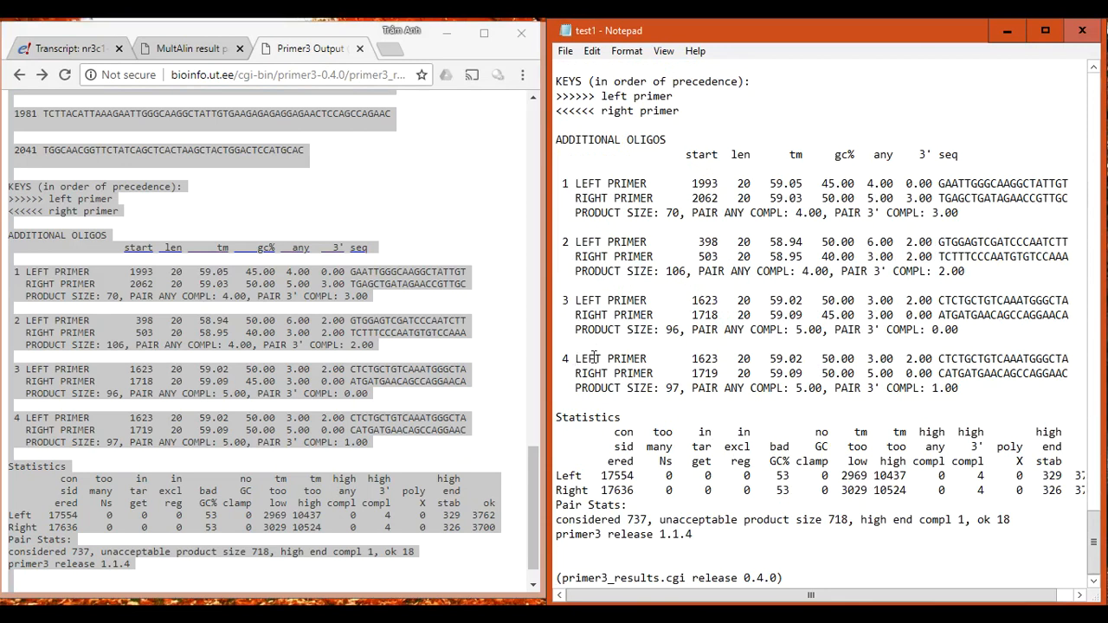
# Mark additional primer pair 4 with an asterisk after its number in the Notepad copy
pyautogui.press('BackSpace')
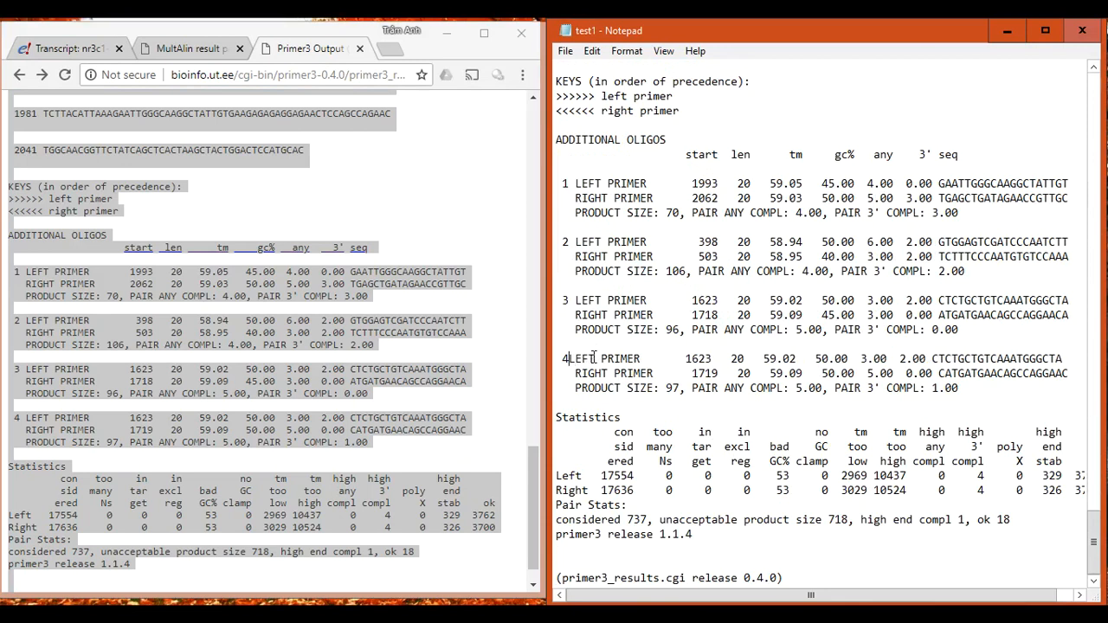
pyautogui.write('*')
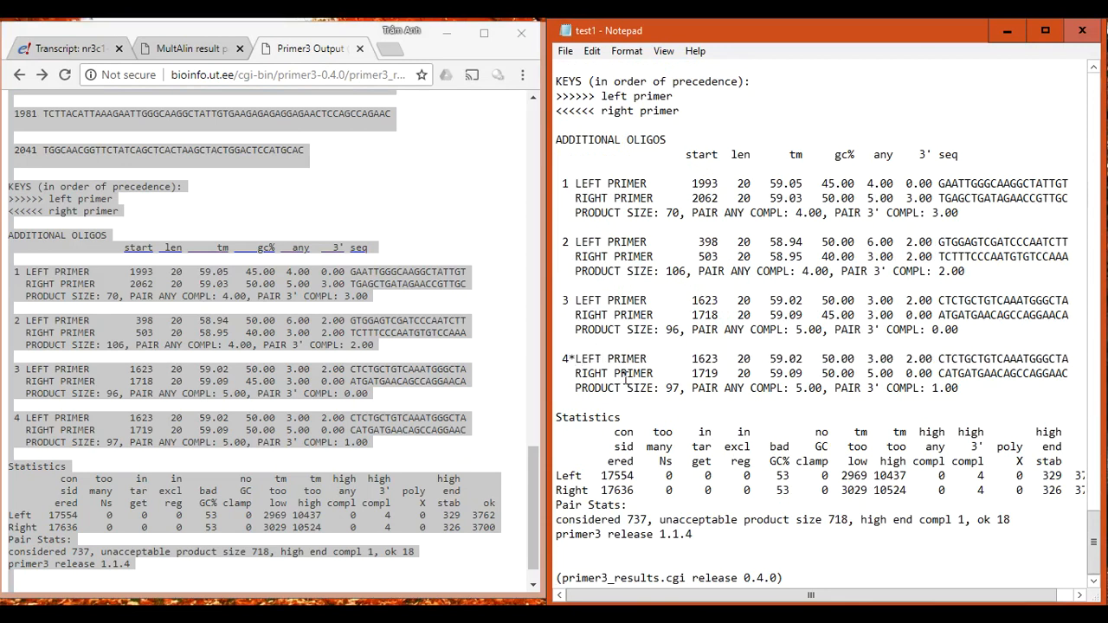
pyautogui.click(150, 435)
pyautogui.moveTo(12, 417); pyautogui.dragTo(381, 450)
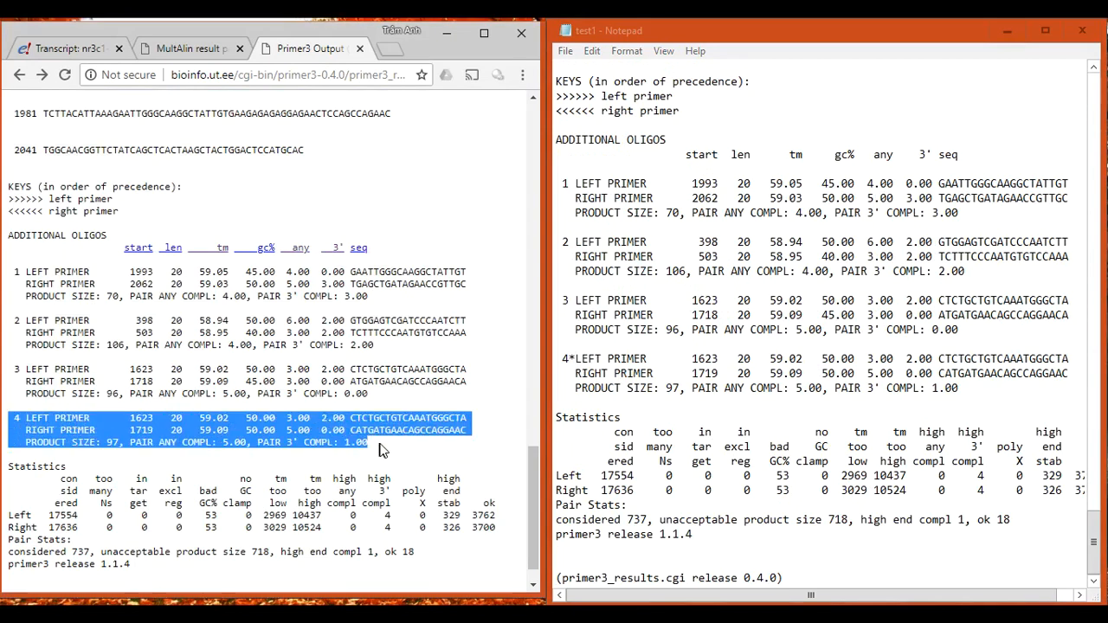
# Add the note "(covered the end of exon 4)" after additional pair 4's left primer sequence in the Notepad copy
pyautogui.click(637, 384)
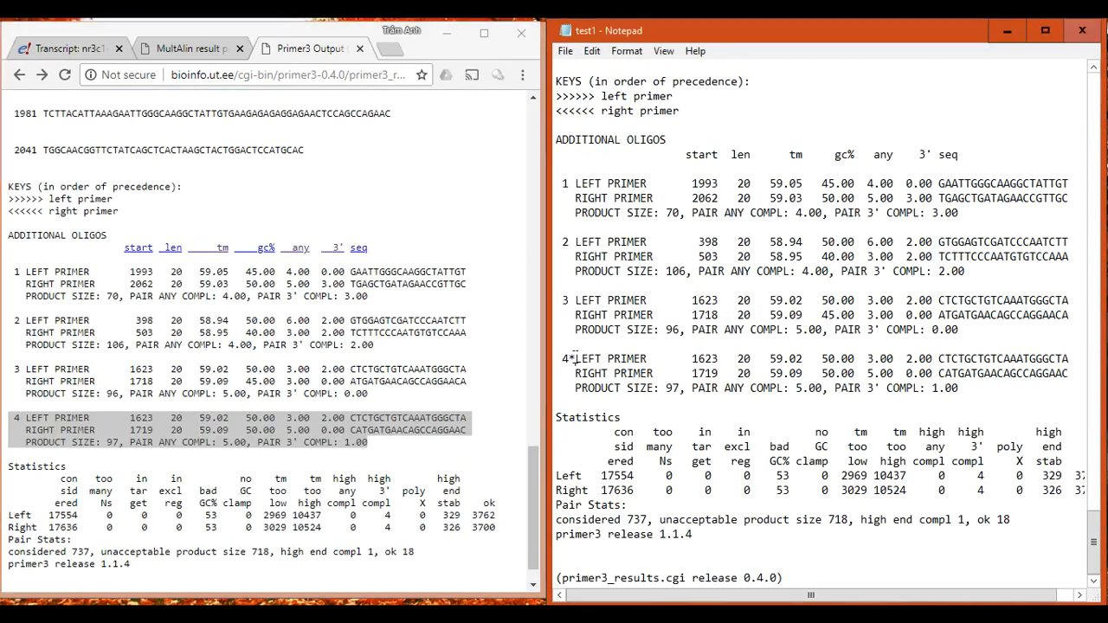
pyautogui.moveTo(727, 600); pyautogui.dragTo(743, 600)
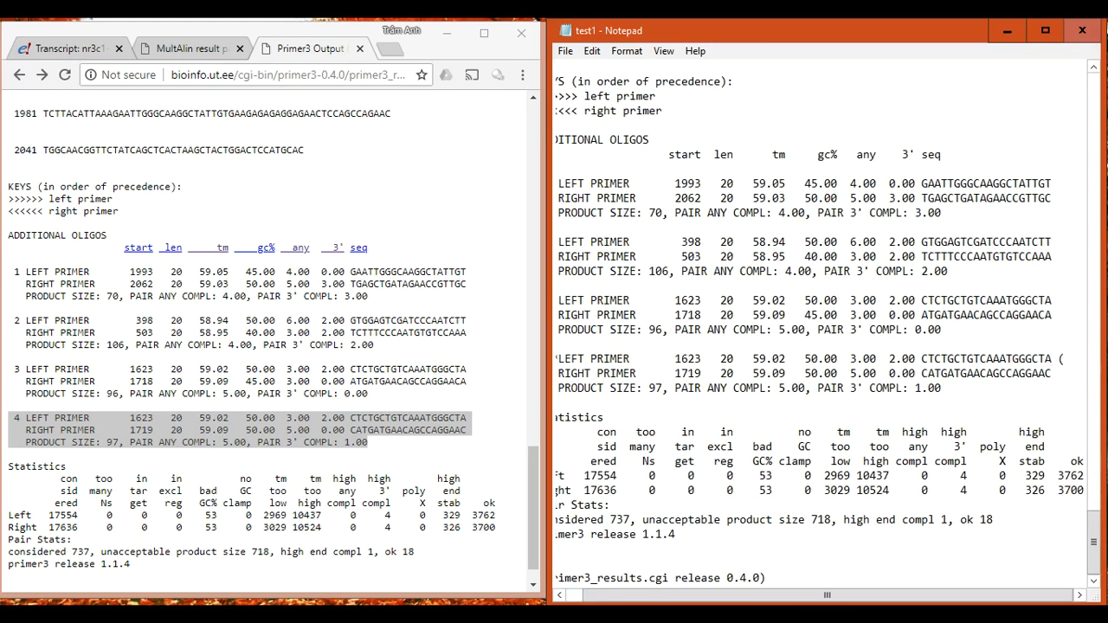
pyautogui.write('covered the edn')
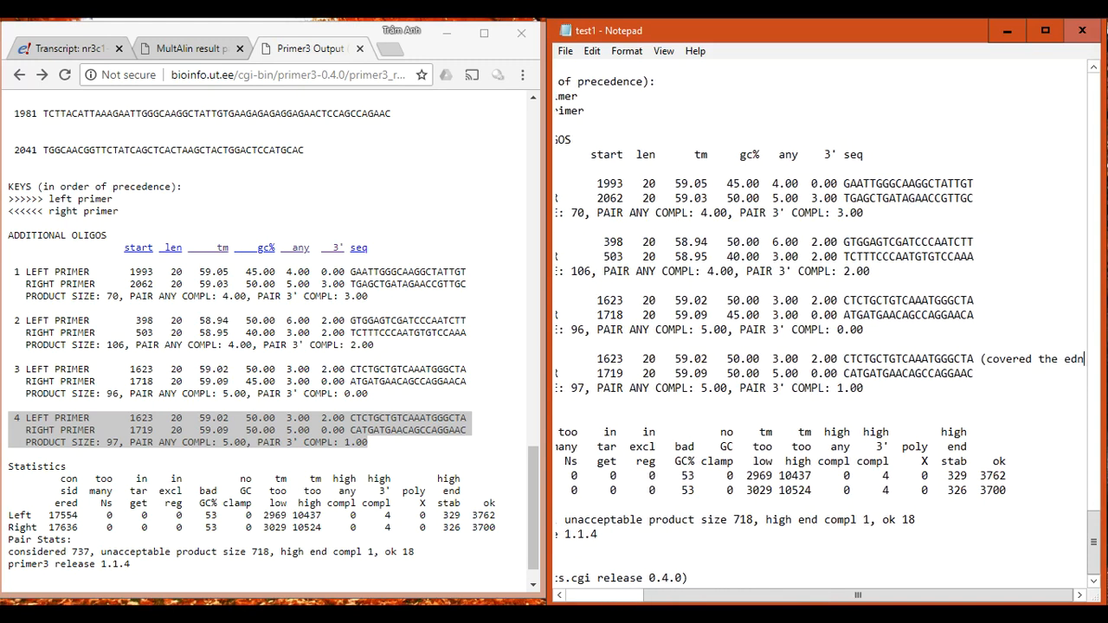
pyautogui.press('BackSpace')
pyautogui.write('nd ')
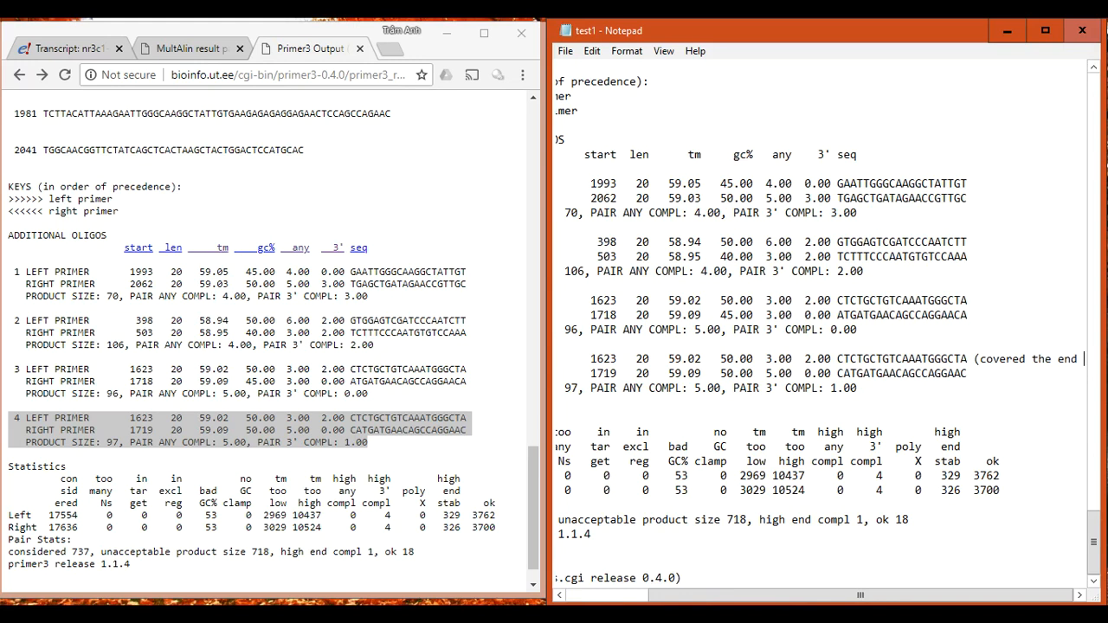
pyautogui.write('of o')
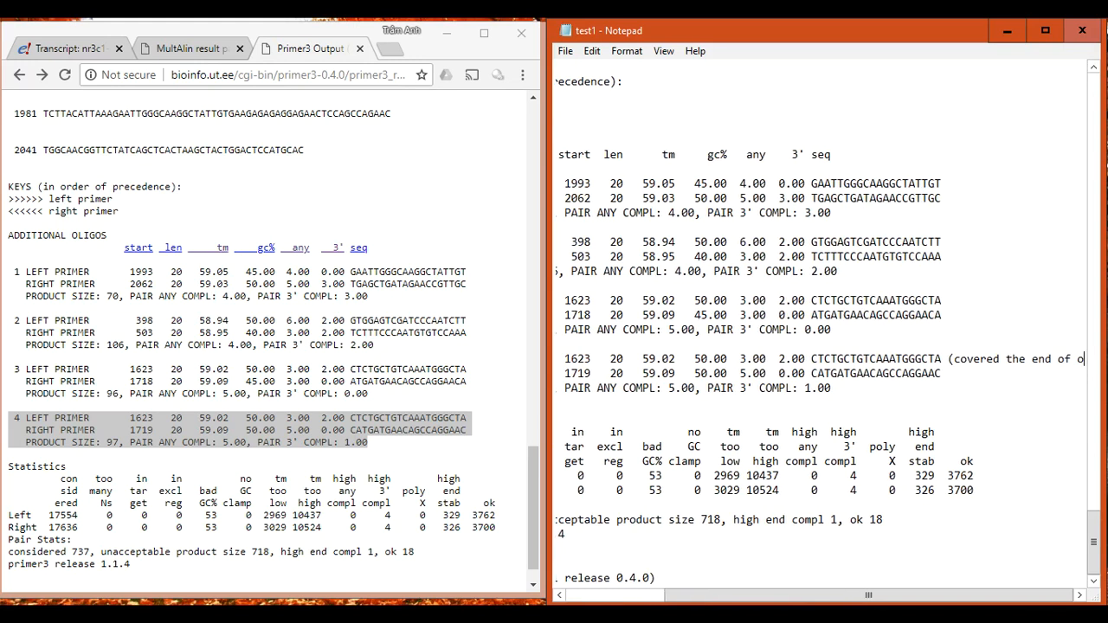
pyautogui.write('xon 4)')
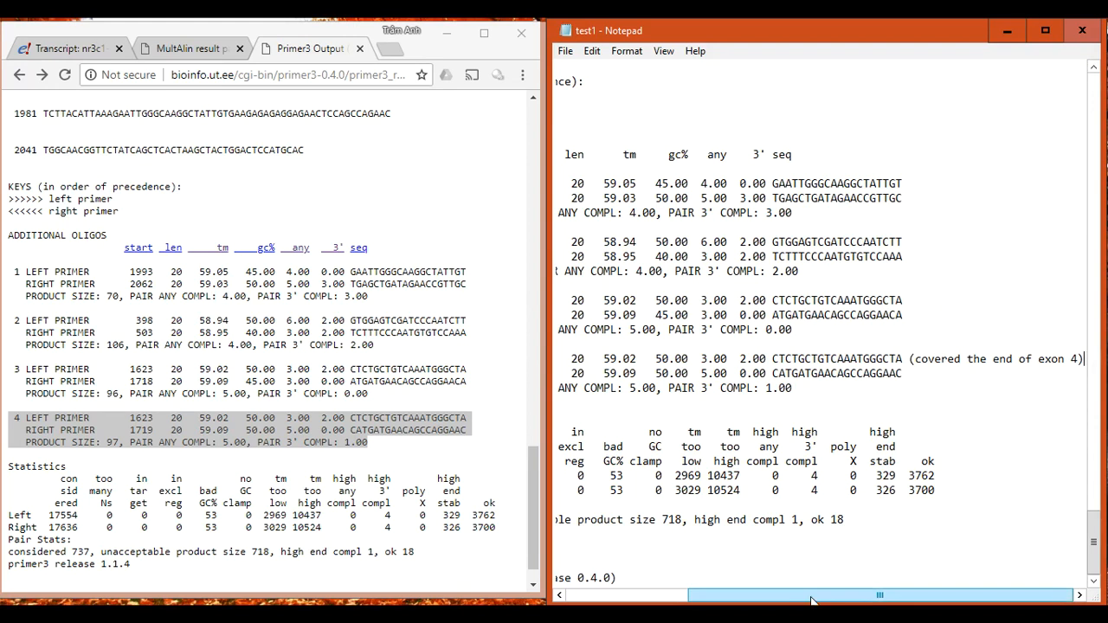
pyautogui.moveTo(817, 597); pyautogui.dragTo(681, 599)
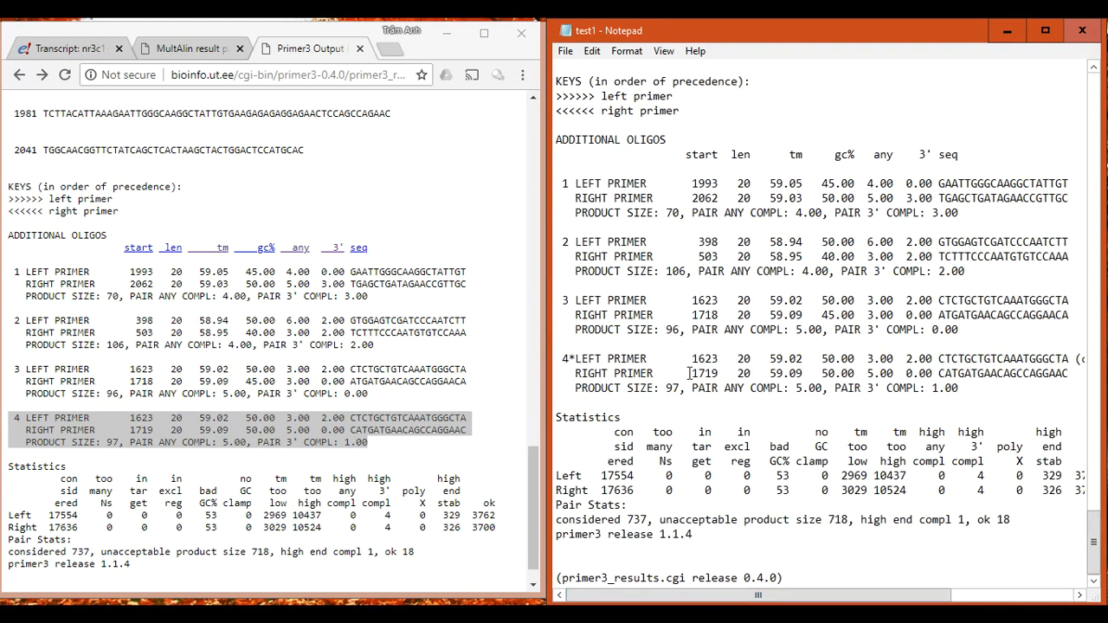
# Review additional primer pair 4 in the Notepad copy and the main primer pair at the start of the Primer3 output
pyautogui.moveTo(575, 359); pyautogui.dragTo(785, 389)
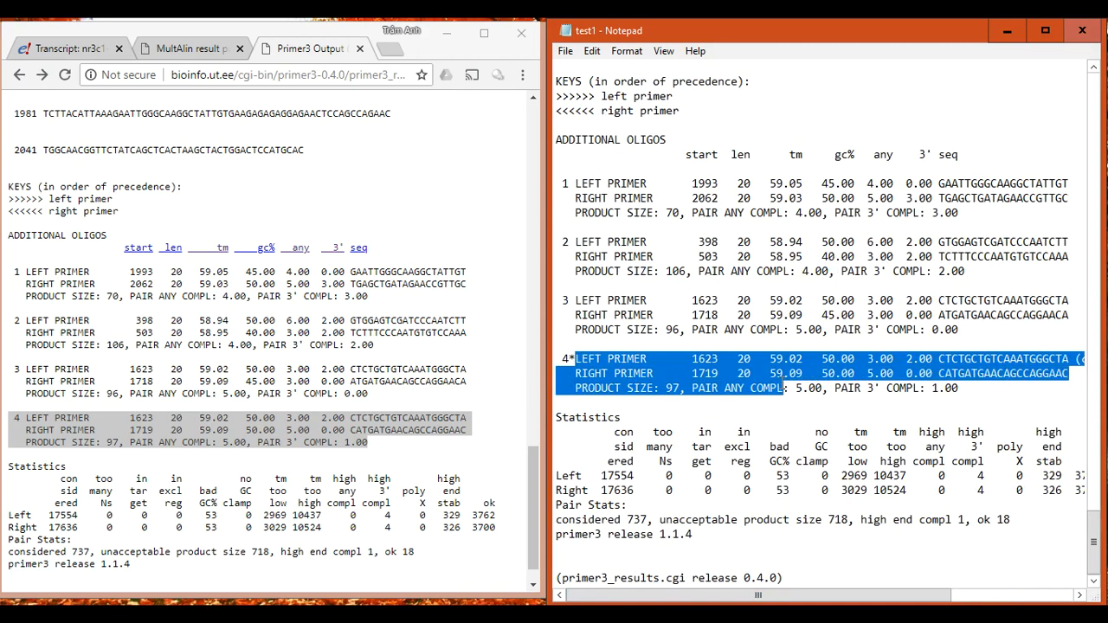
pyautogui.moveTo(849, 596)
pyautogui.mouseDown()
pyautogui.moveTo(944, 597)
pyautogui.moveTo(839, 596)
pyautogui.mouseUp()
pyautogui.click(719, 400)
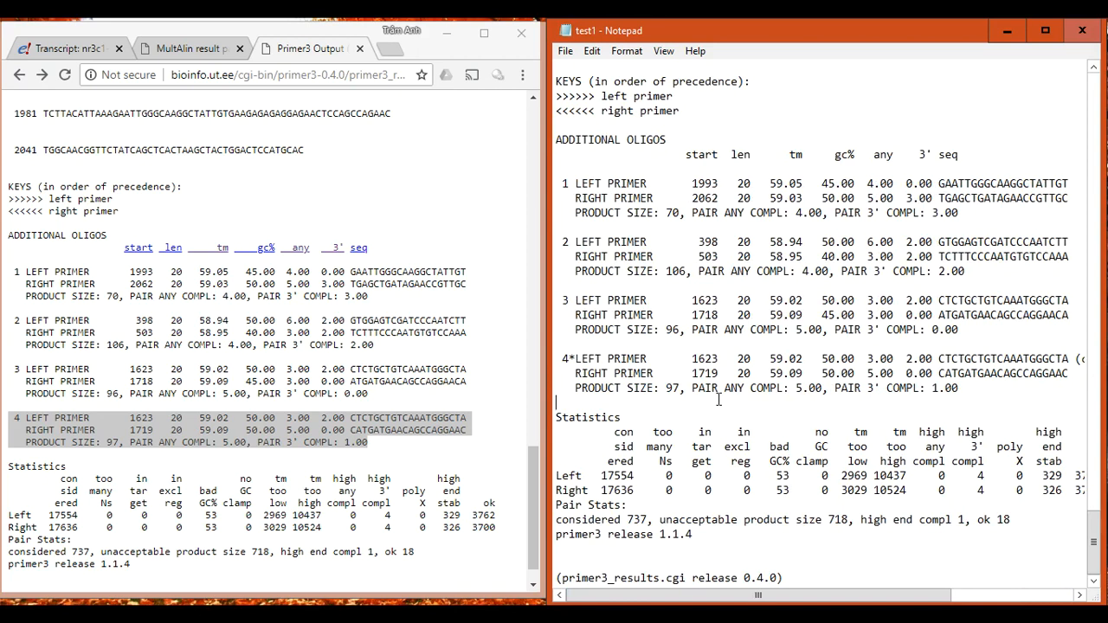
pyautogui.click(367, 391)
pyautogui.scroll(7, 375, 459)
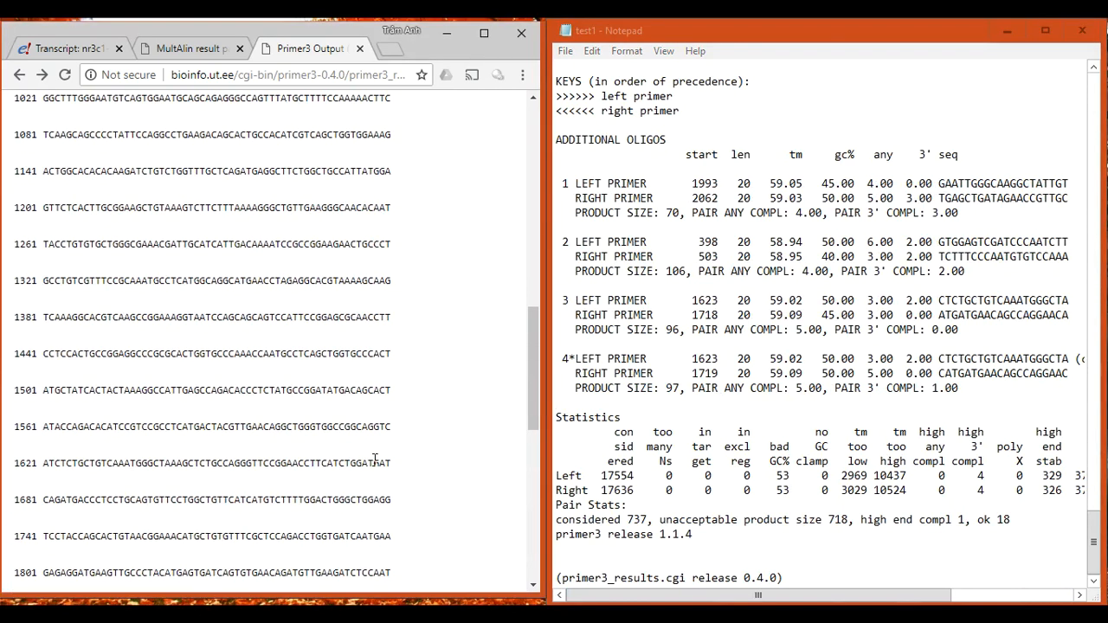
pyautogui.scroll(4, 375, 459)
pyautogui.scroll(6, 375, 459)
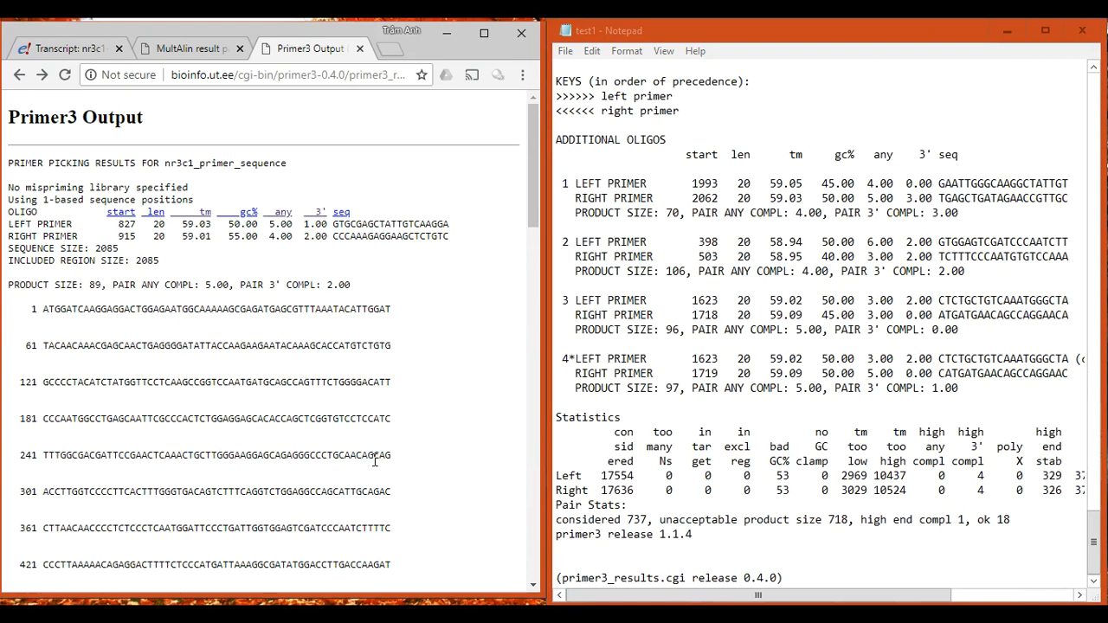
pyautogui.click(699, 418)
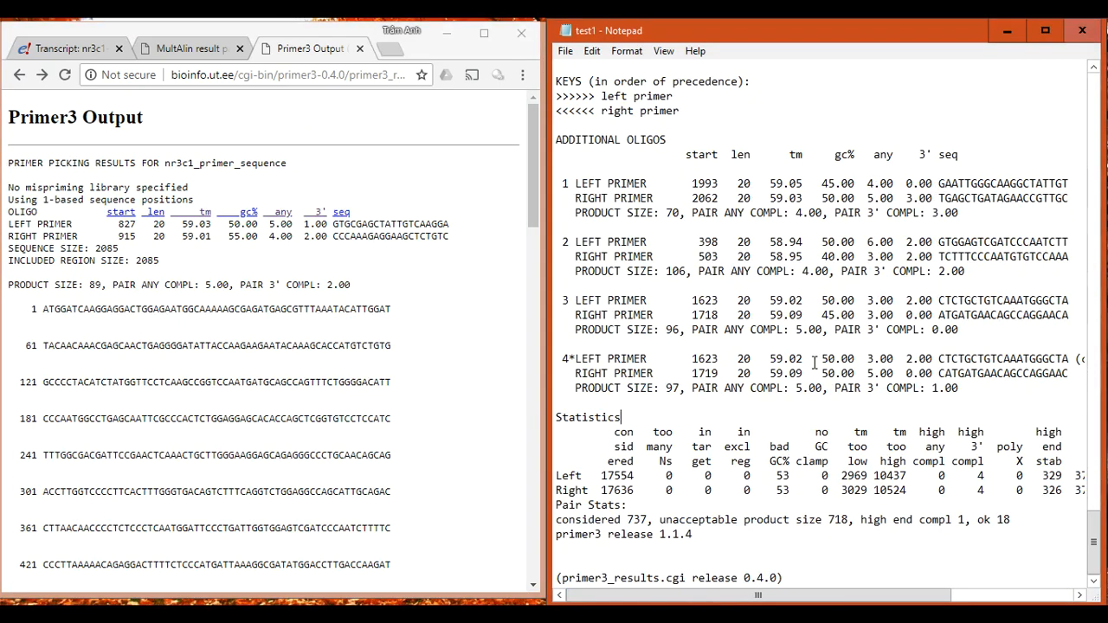
# Search Google for "idt" in a new browser tab and open the Integrated DNA Technologies home page
pyautogui.click(402, 54)
pyautogui.click(390, 49)
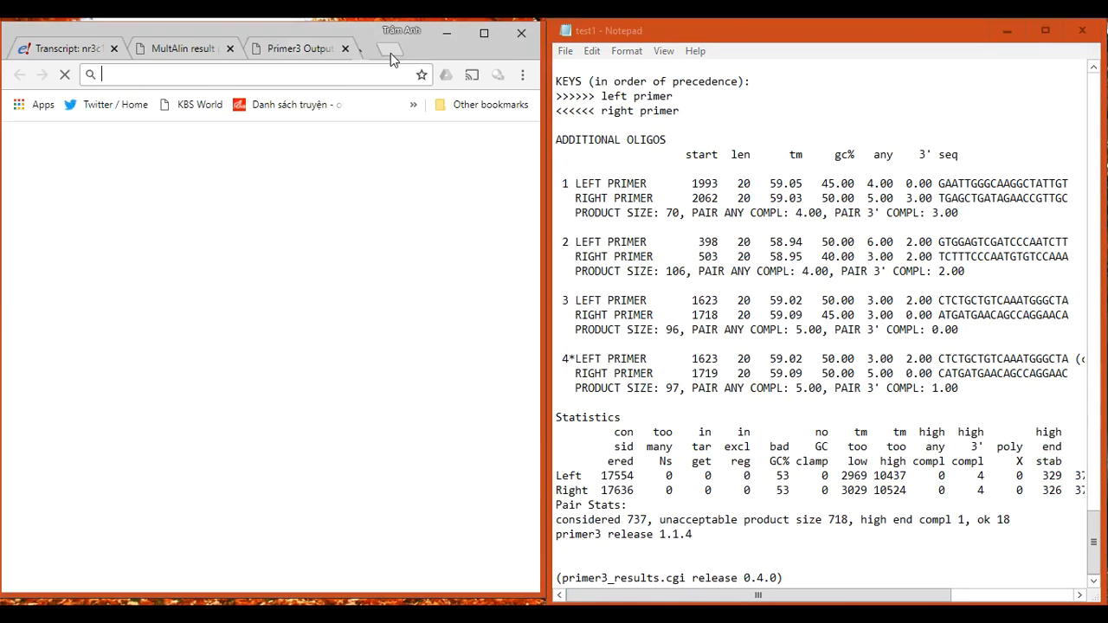
pyautogui.write('idt')
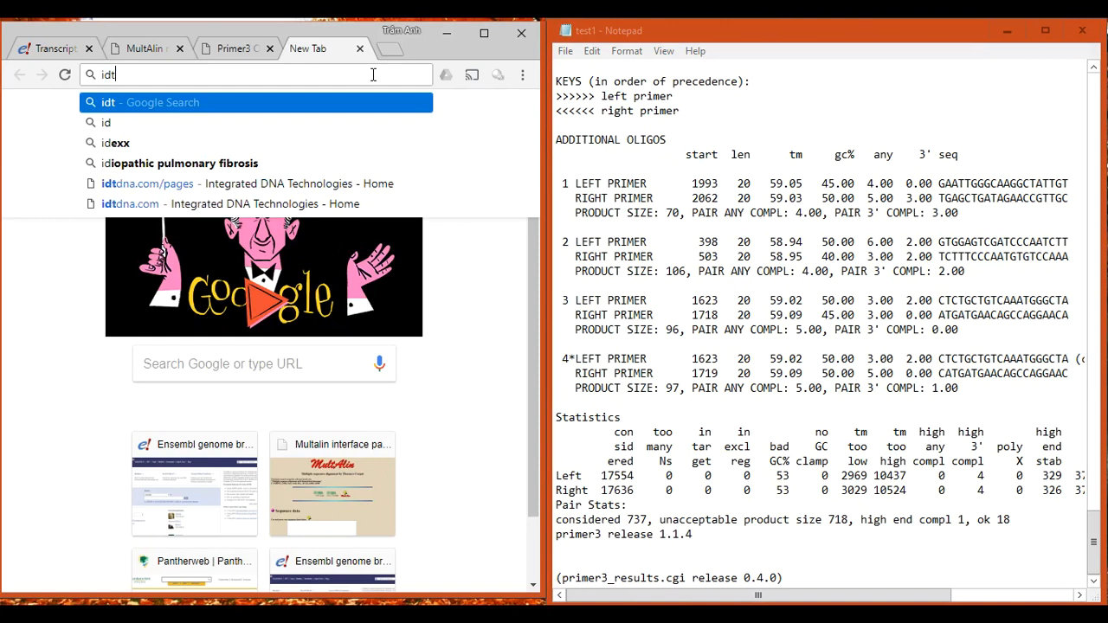
pyautogui.press('Return')
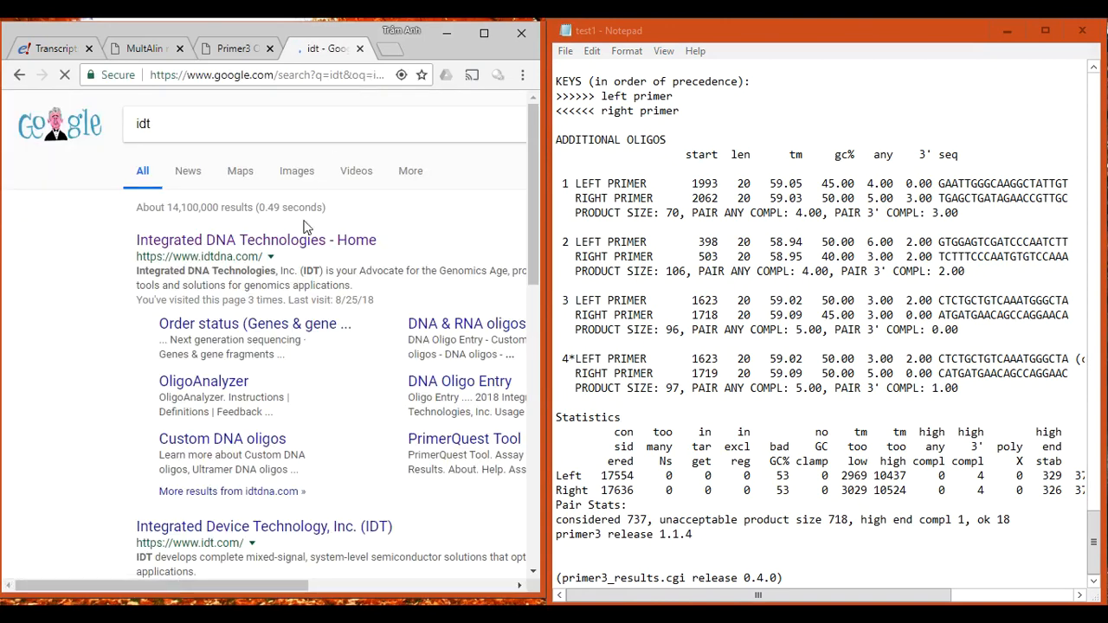
pyautogui.click(287, 248)
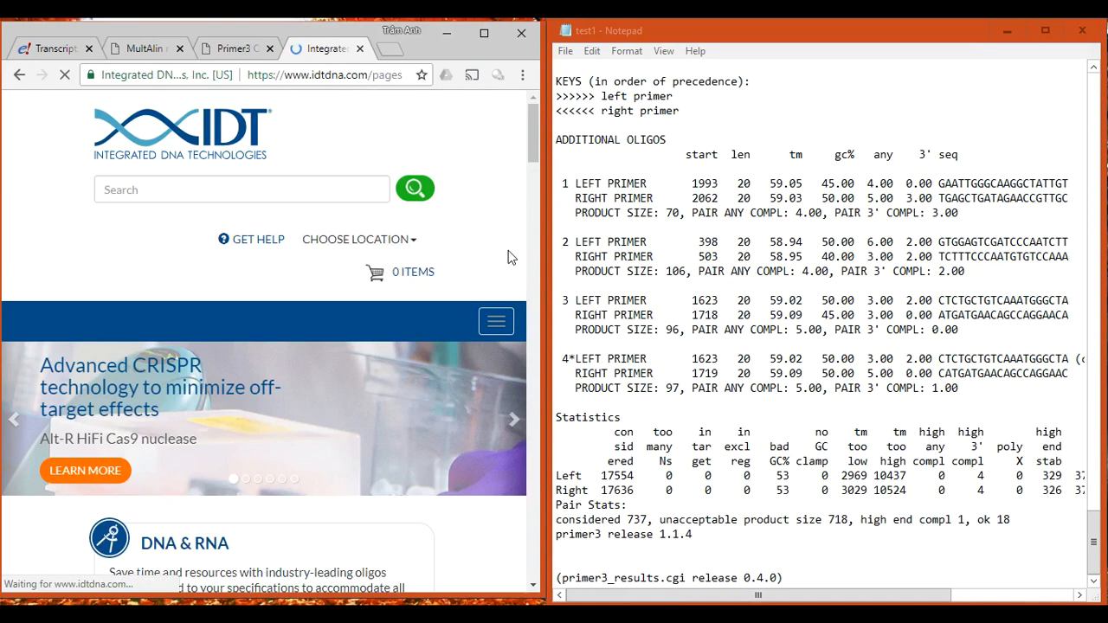
# Select the complete entry of the asterisked additional primer pair 4 in the Notepad copy
pyautogui.click(738, 357)
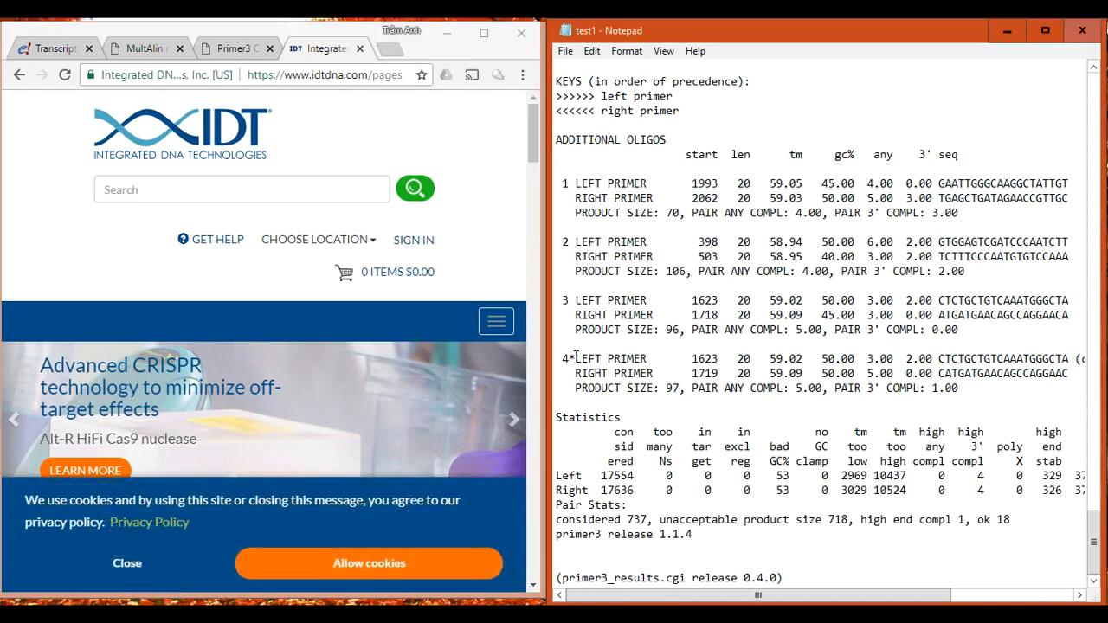
pyautogui.moveTo(563, 358); pyautogui.dragTo(973, 390)
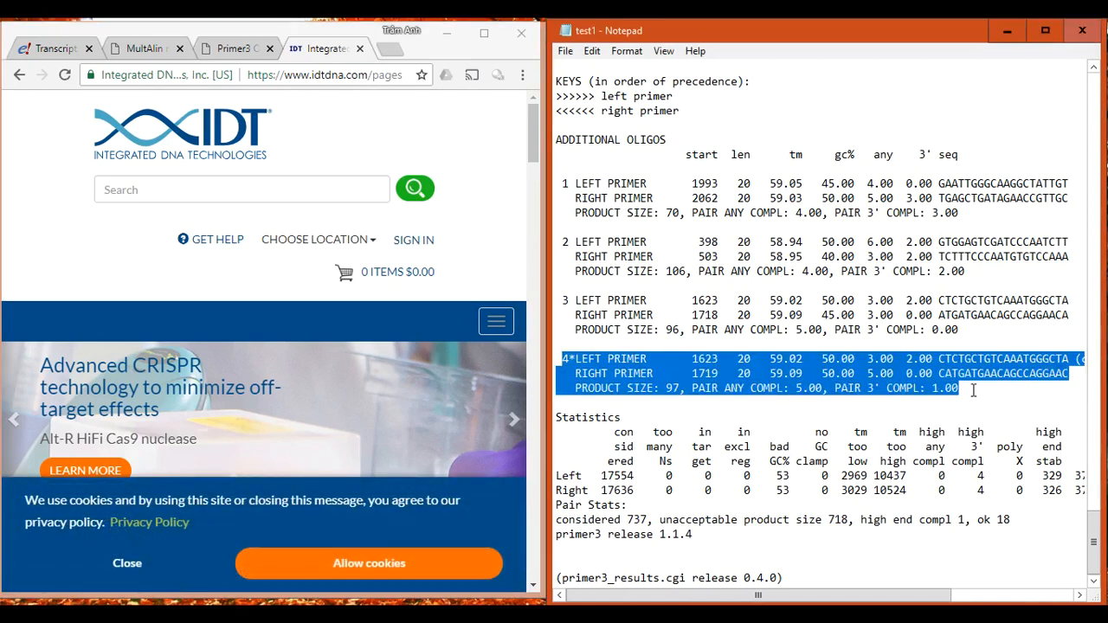